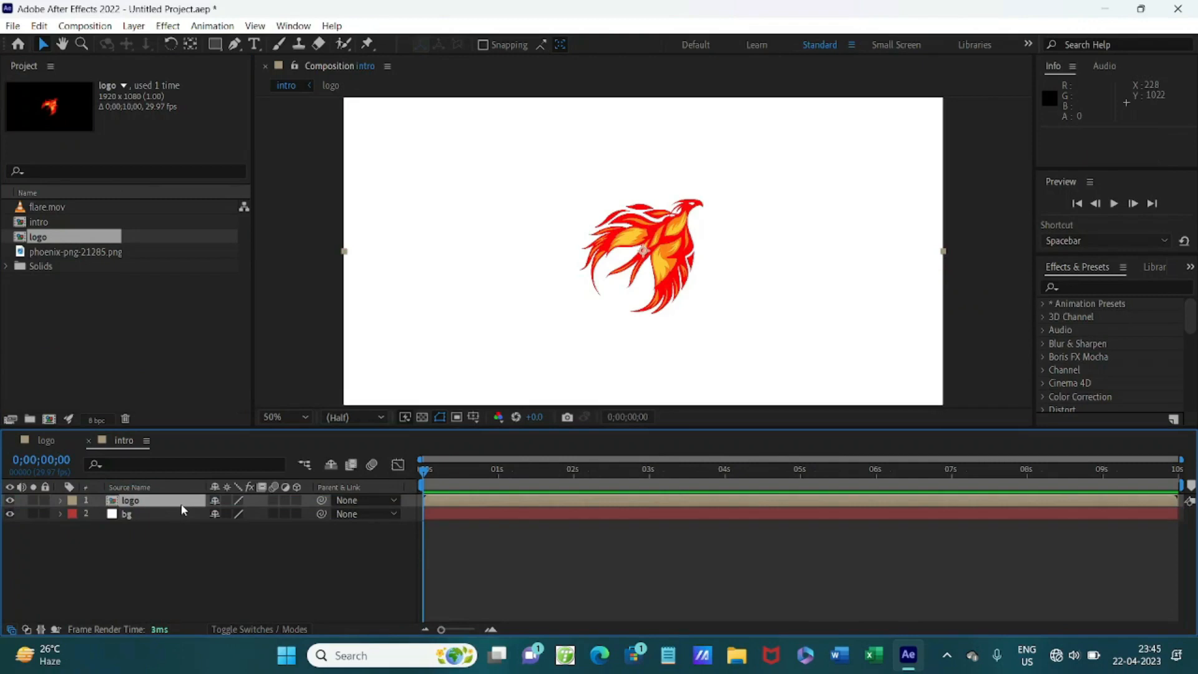
Find the Fill effect in an enlarged effects list and apply it to the logo layer.
click(1117, 292)
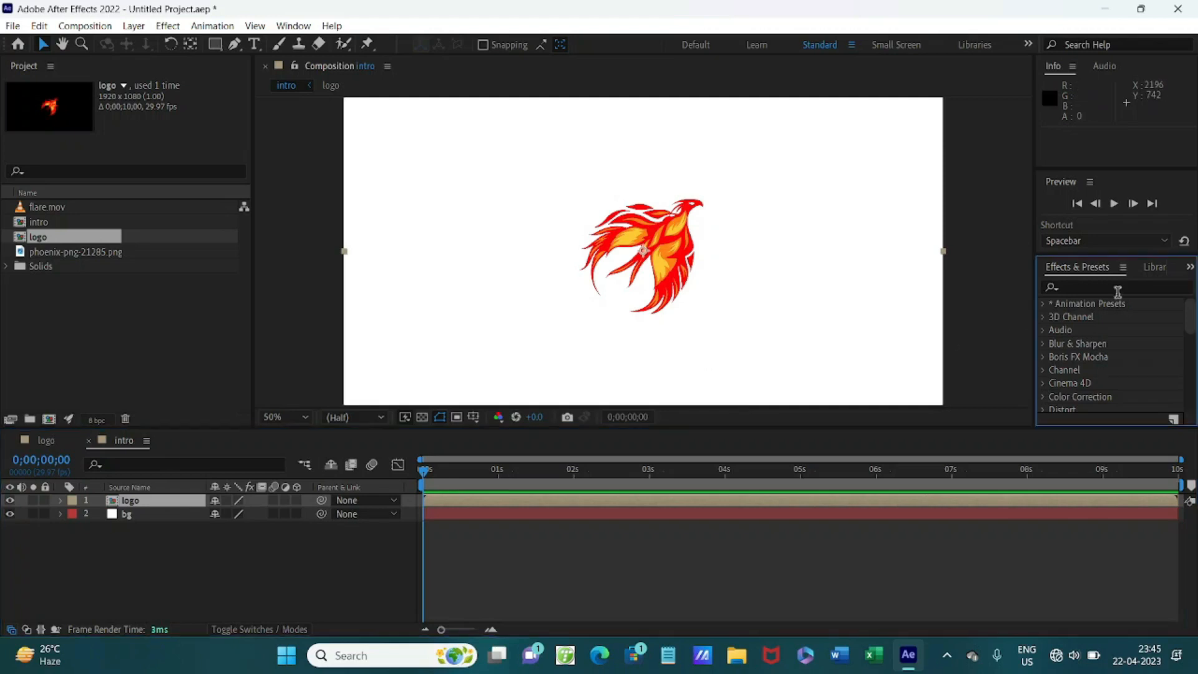
text(fill)
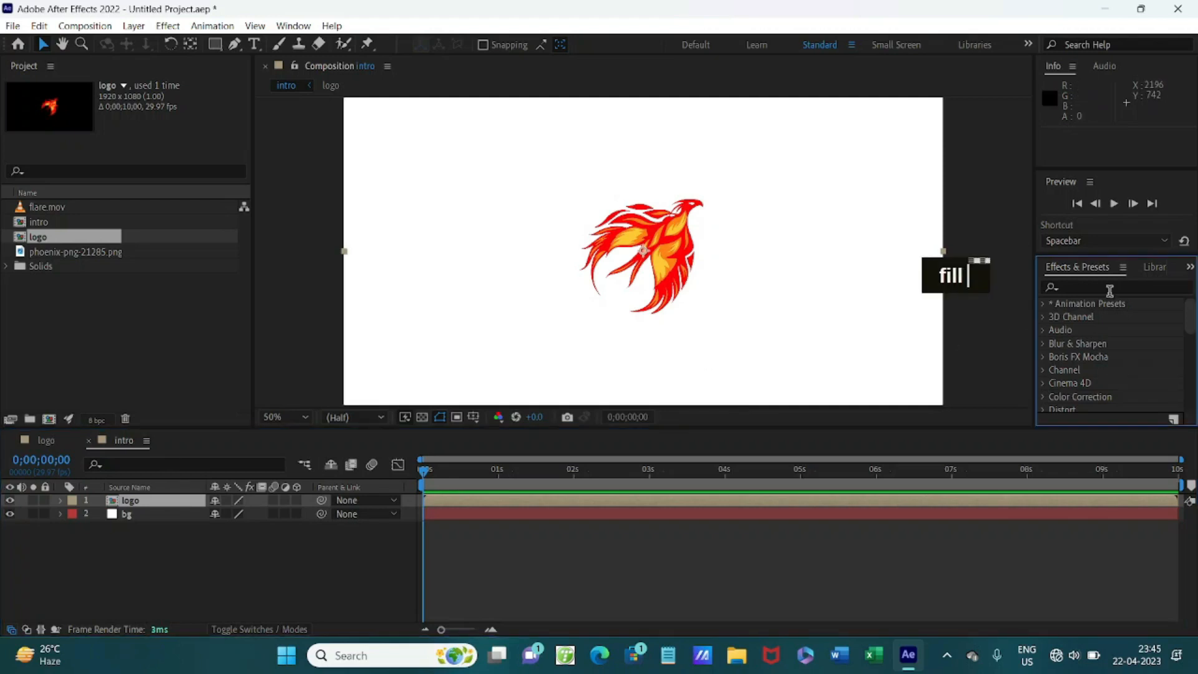
click(1083, 288)
click(1091, 296)
click(1042, 303)
scroll(1117, 304, up, 1)
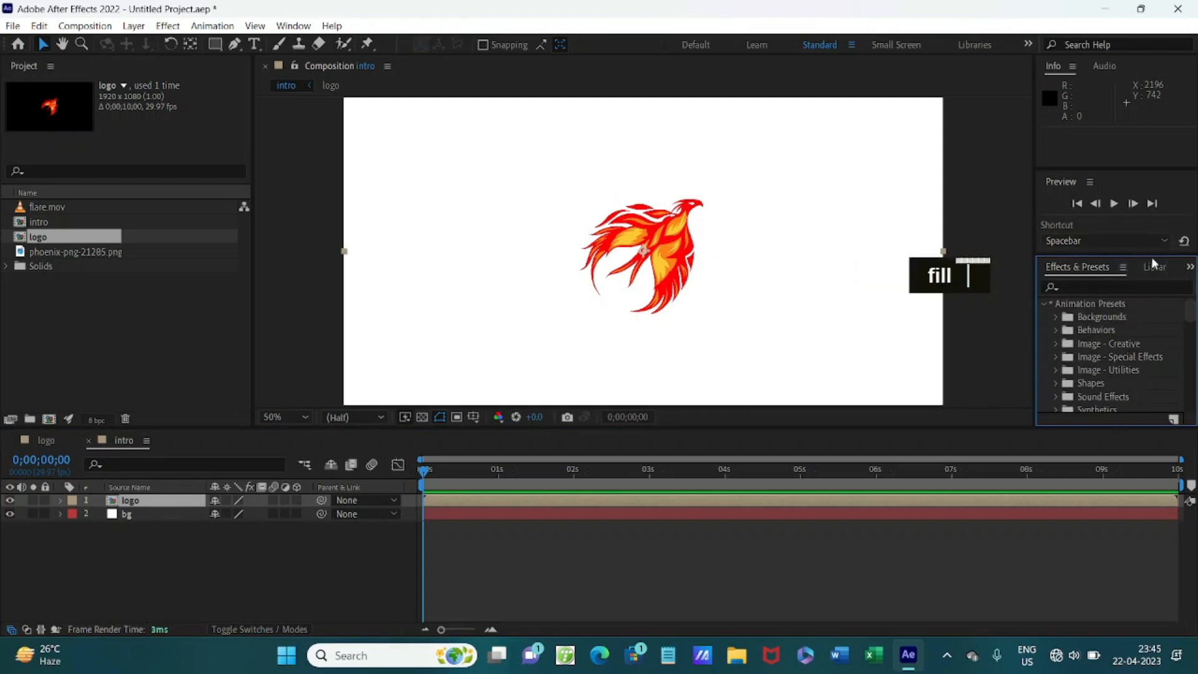
drag(1162, 254, 1161, 106)
scroll(1059, 151, up, 1)
click(1089, 143)
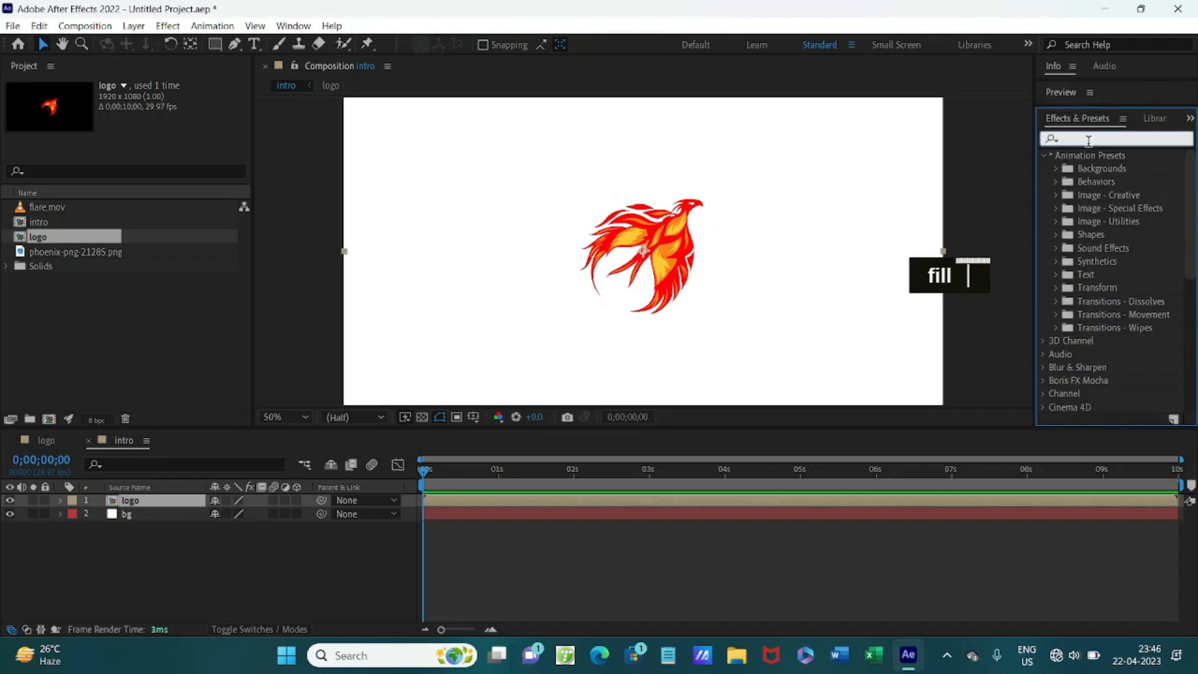
text(fill)
drag(1096, 235, 628, 271)
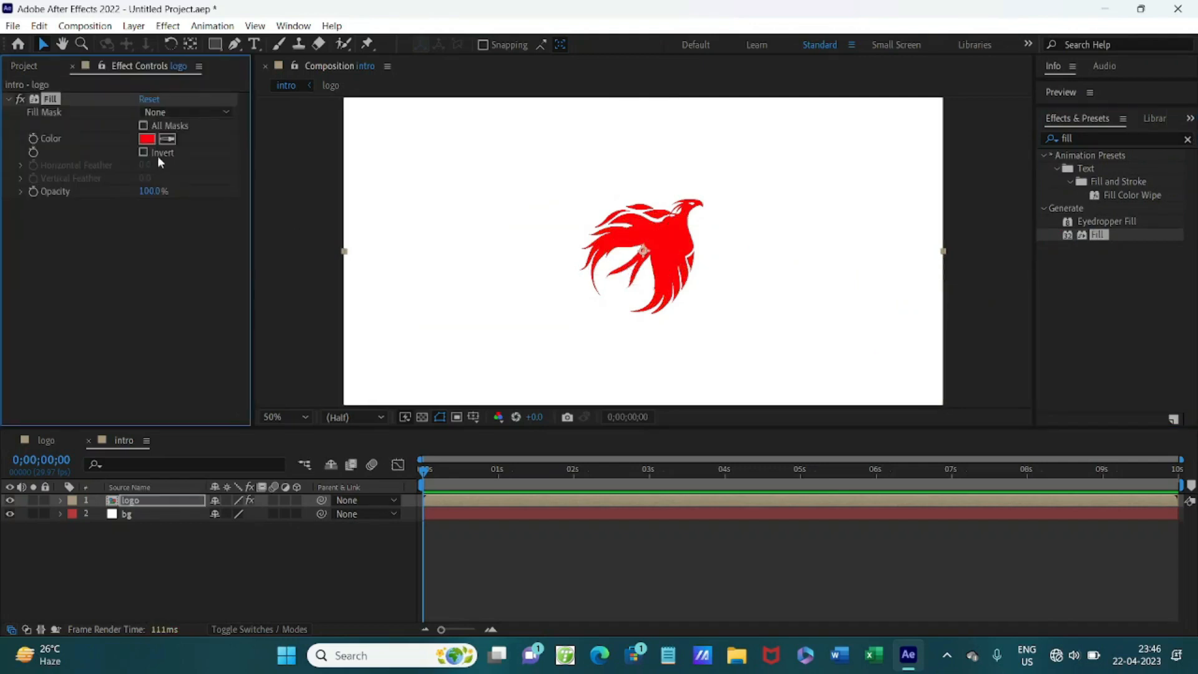
Set the logo's Fill color to near-black, 020202.
click(147, 138)
click(222, 380)
click(221, 382)
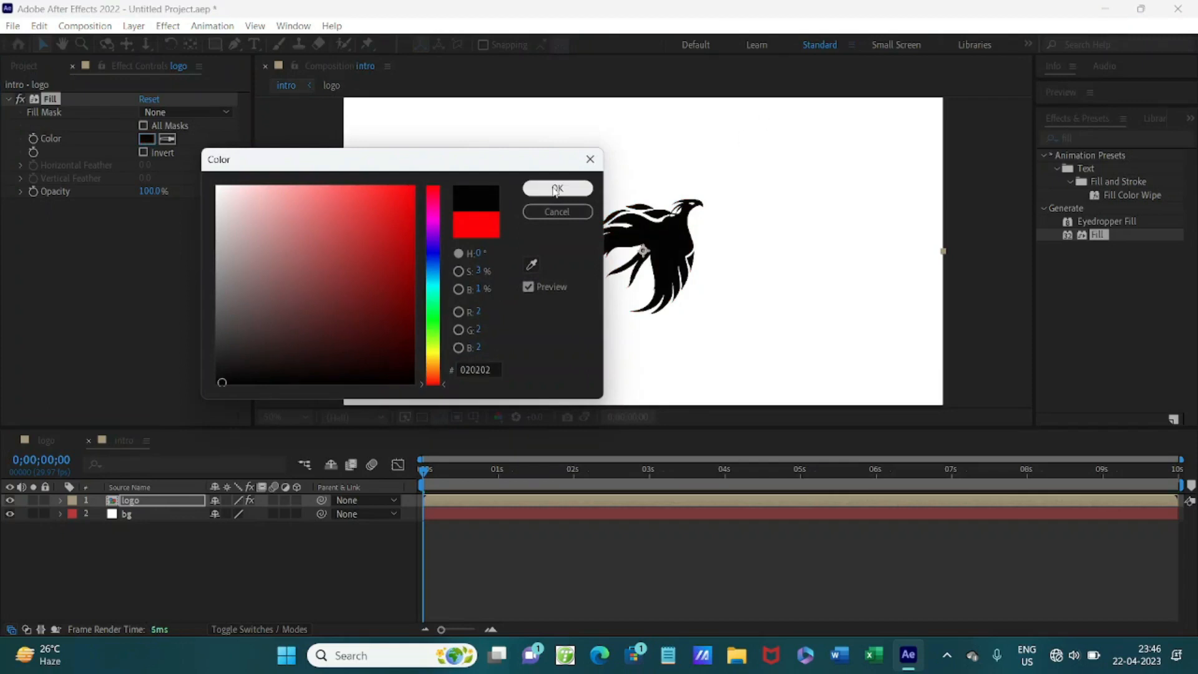
click(555, 193)
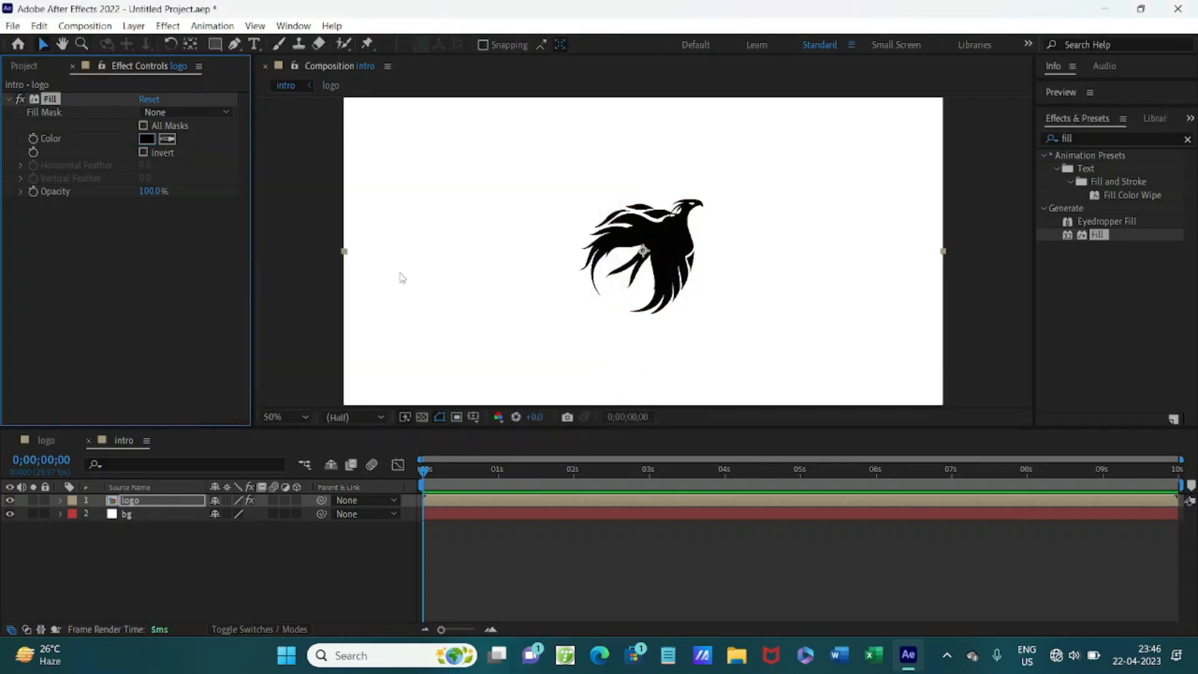
Find the CC Radial Fast Blur effect and apply it to the logo layer.
click(1086, 138)
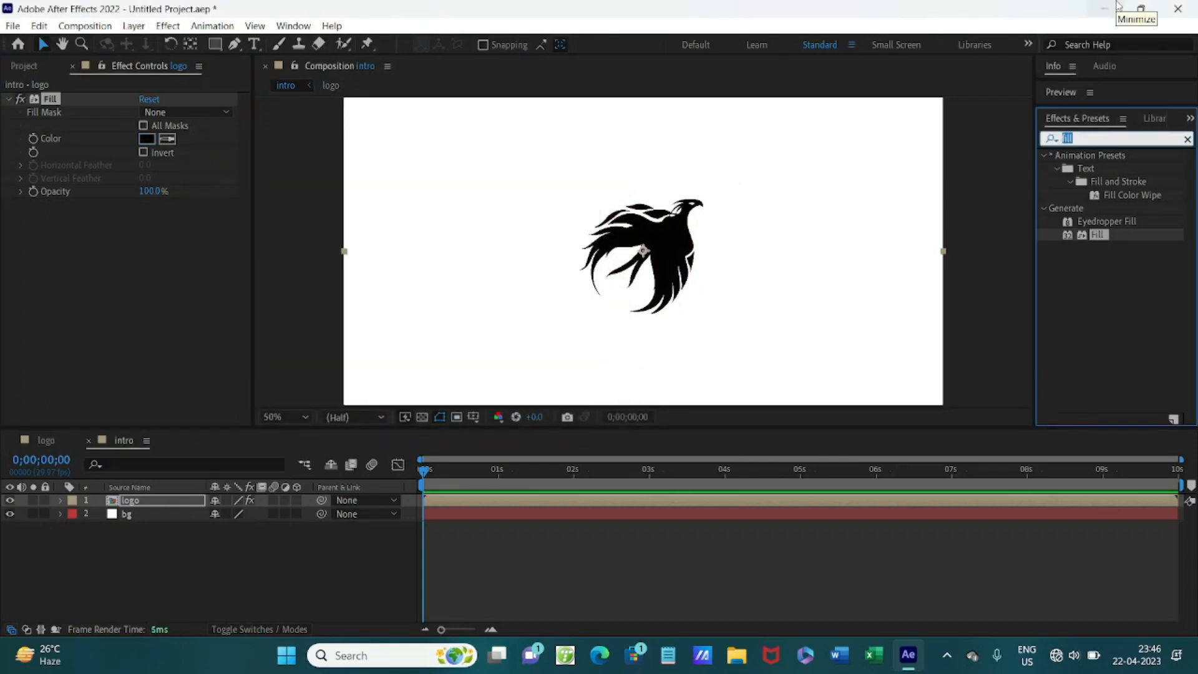
text(cc)
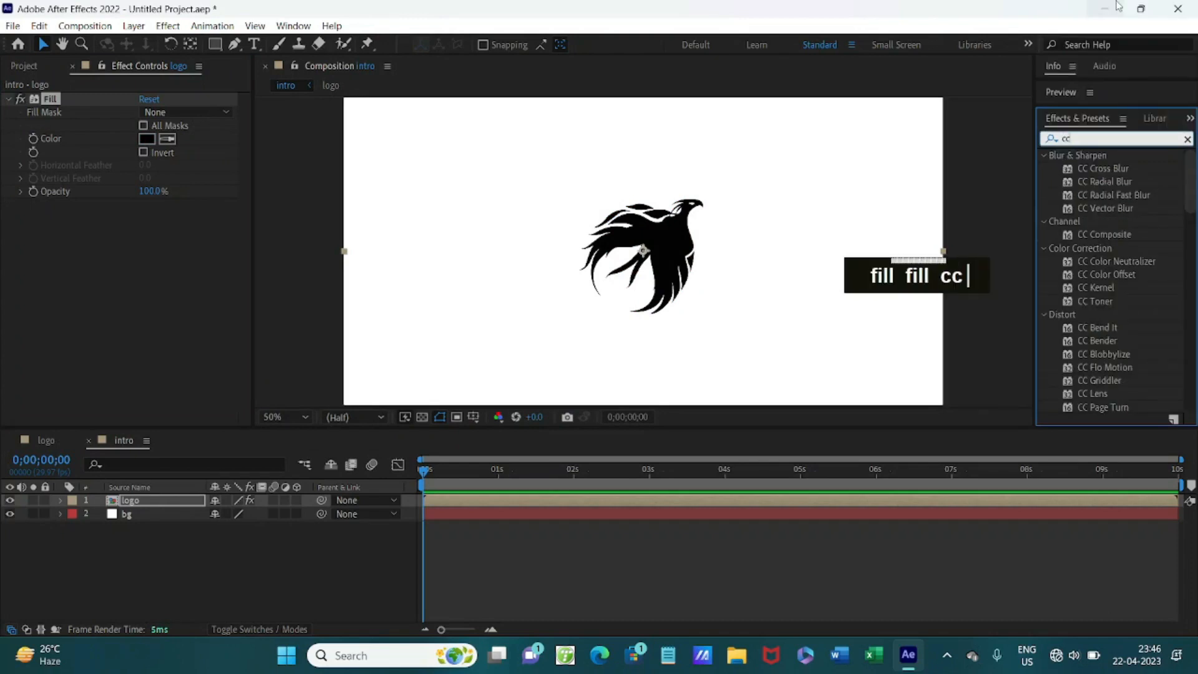
text( rad)
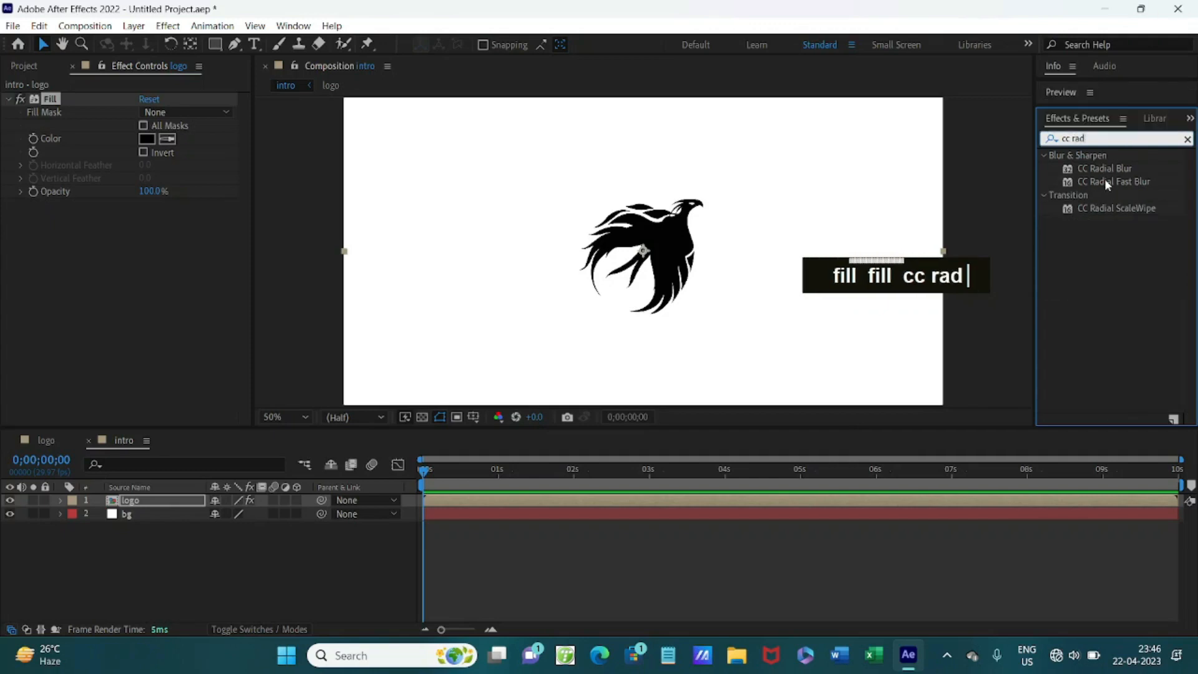
drag(1110, 182, 740, 254)
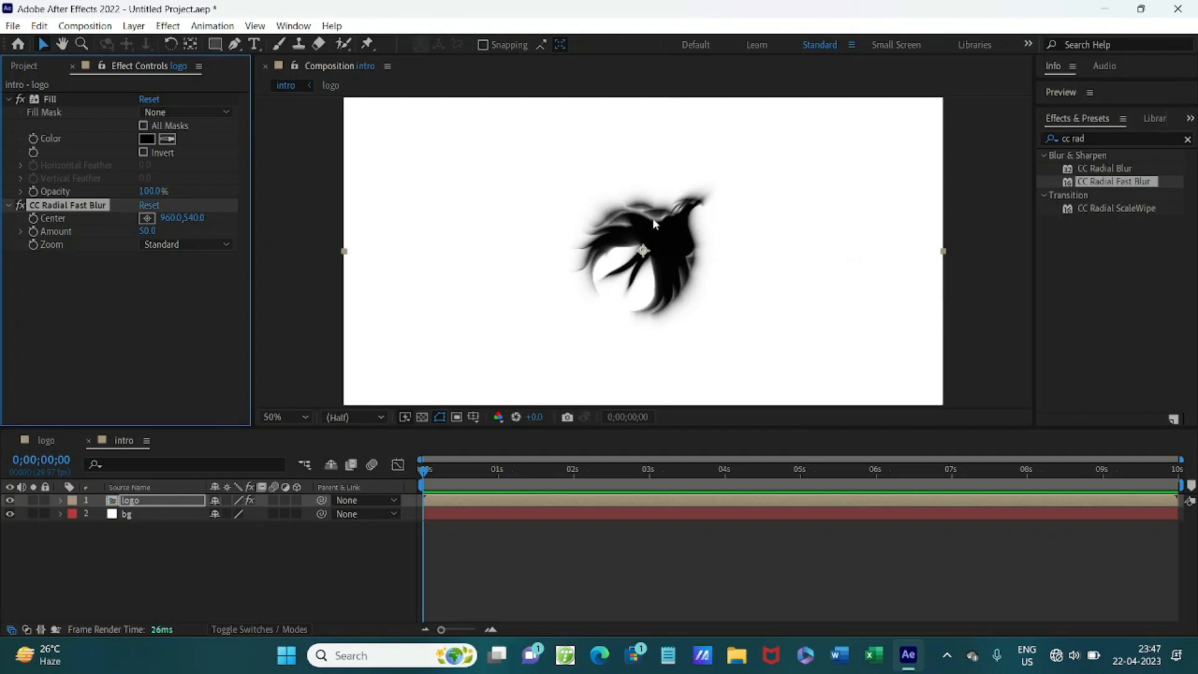
Set the CC Radial Fast Blur amount to 75 and its zoom mode to Brightest.
click(144, 230)
text(75)
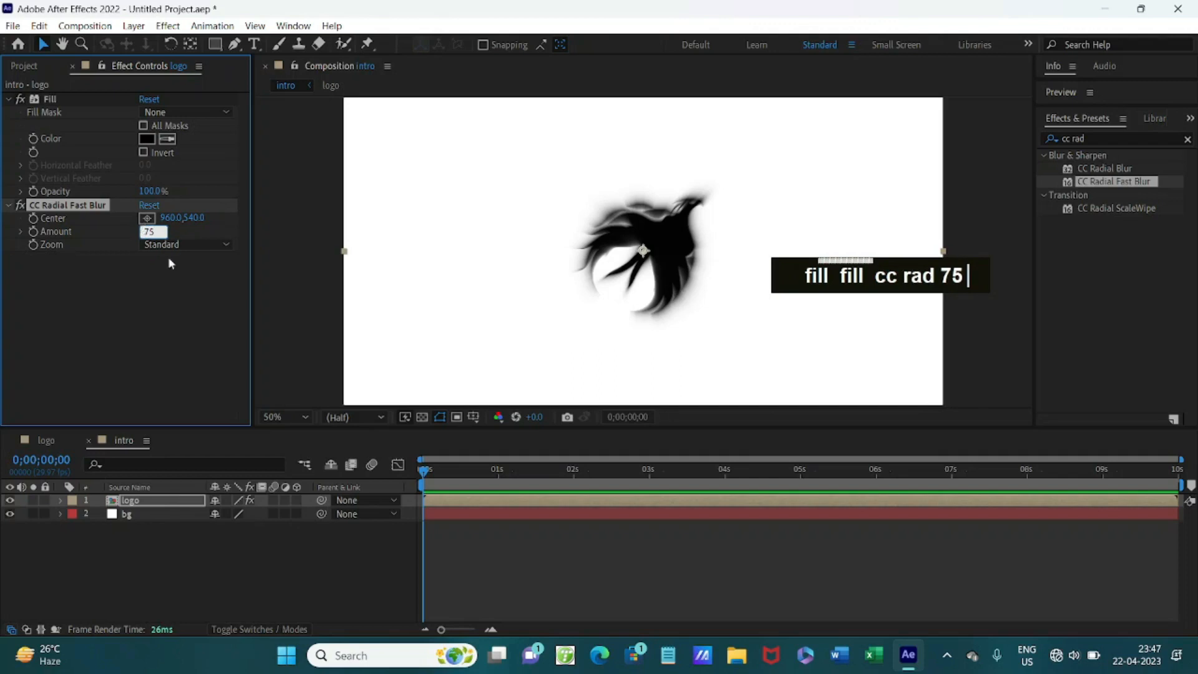
click(212, 245)
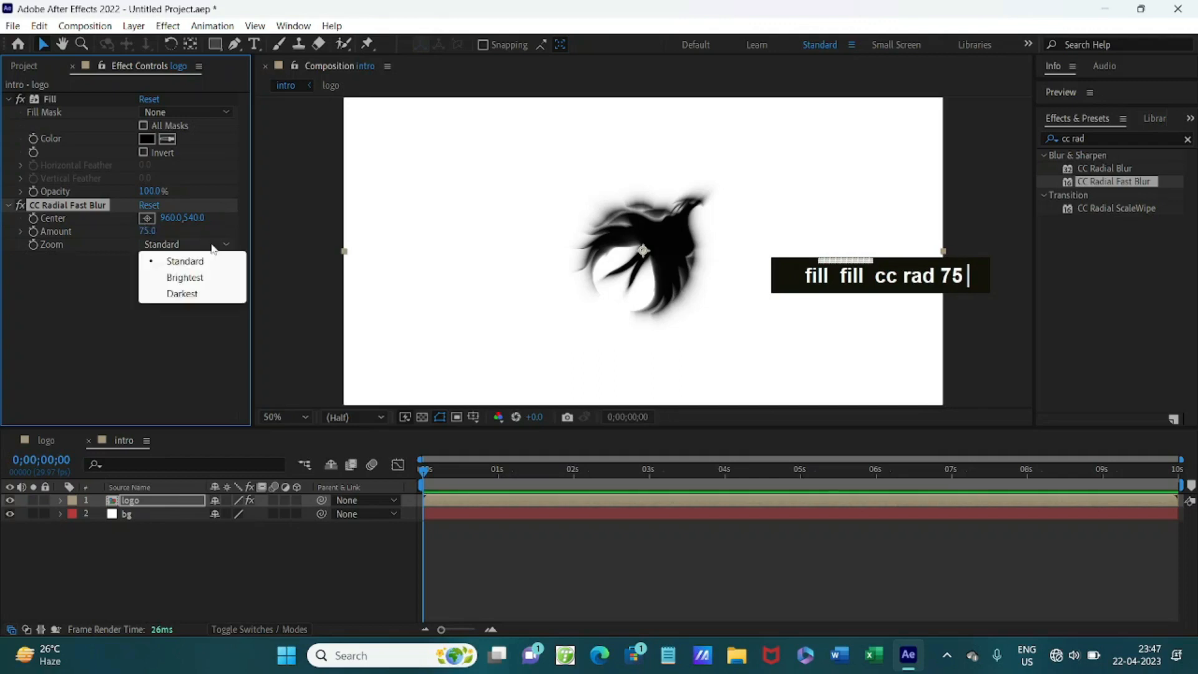
click(196, 278)
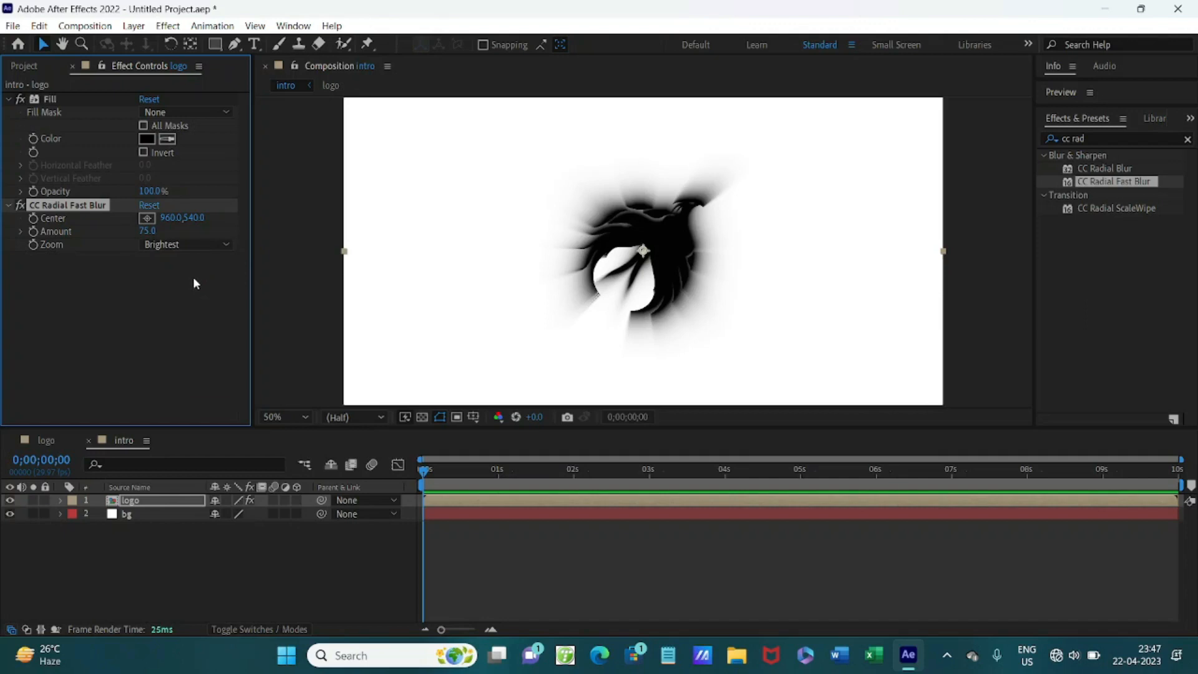
Move the radial blur's center above the composition frame to about 972, -152 so the shadow streaks downward.
scroll(645, 254, down, 2)
drag(642, 250, 645, 142)
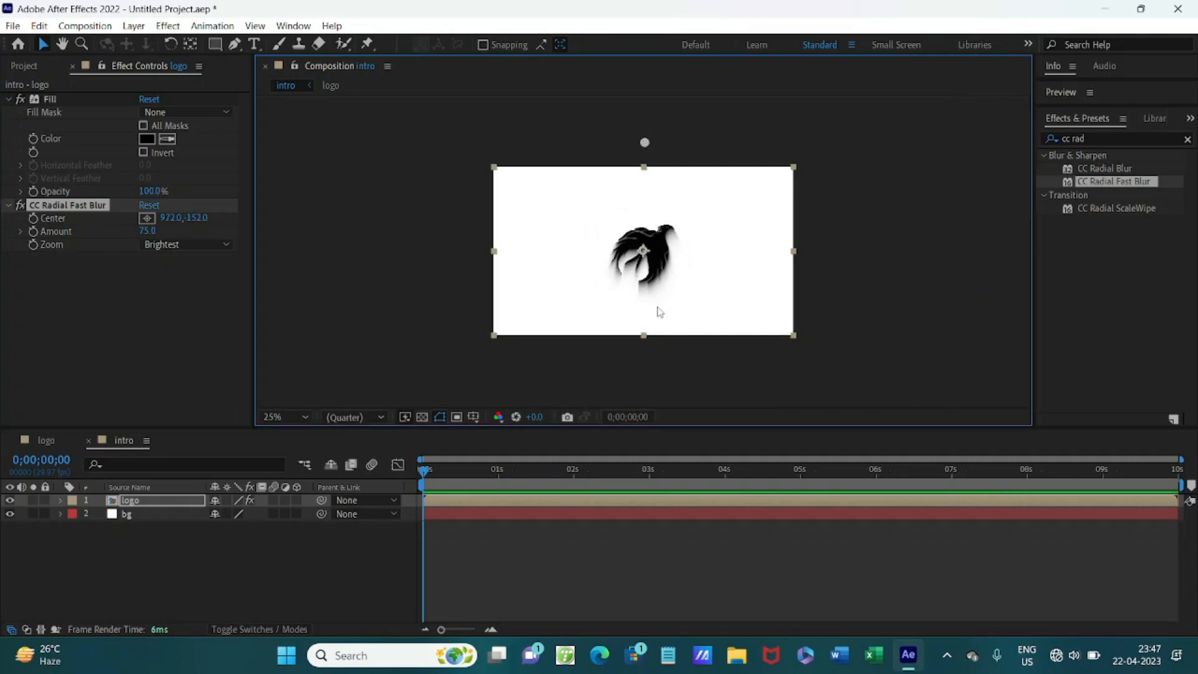
scroll(686, 315, up, 2)
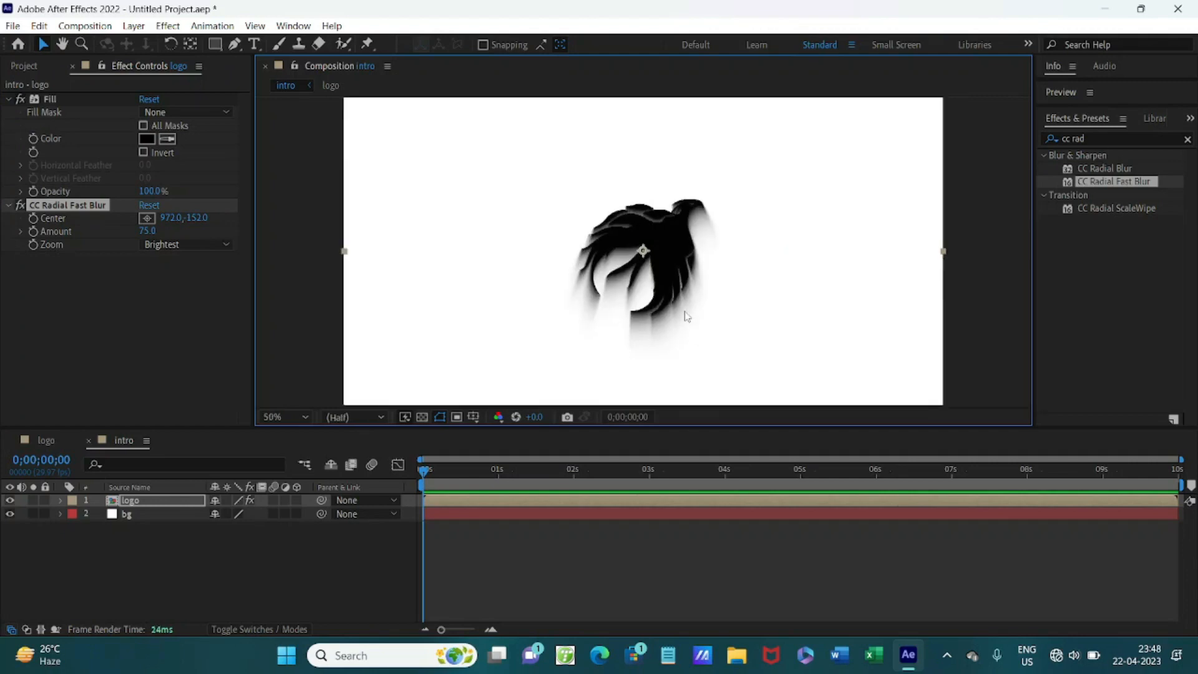
Find the Linear Wipe transition effect and apply it to the logo layer.
click(1119, 139)
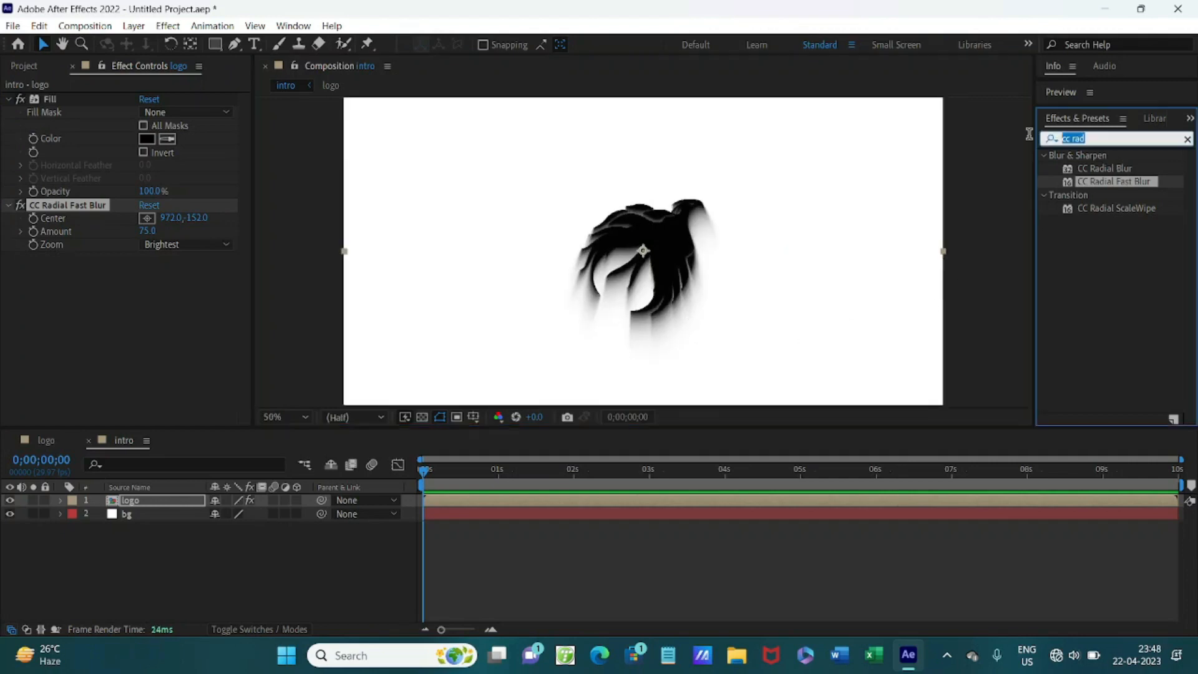
text(wipe)
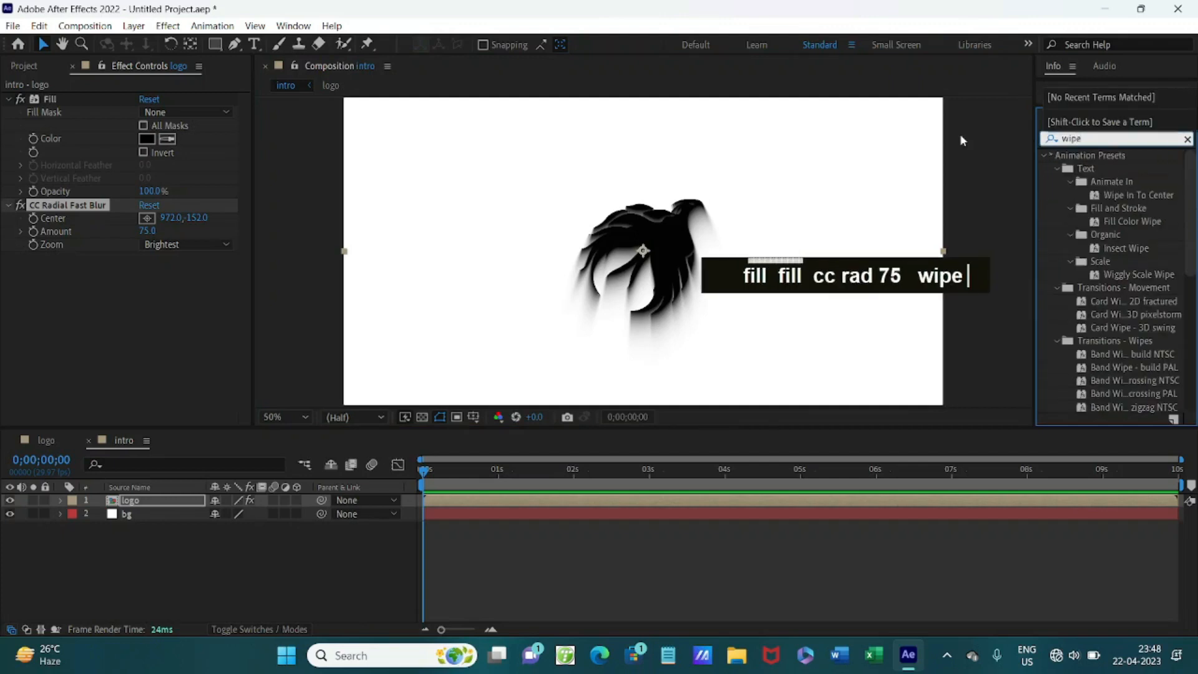
key(BackSpace)
key(BackSpace)
key(BackSpace)
key(BackSpace)
text(li)
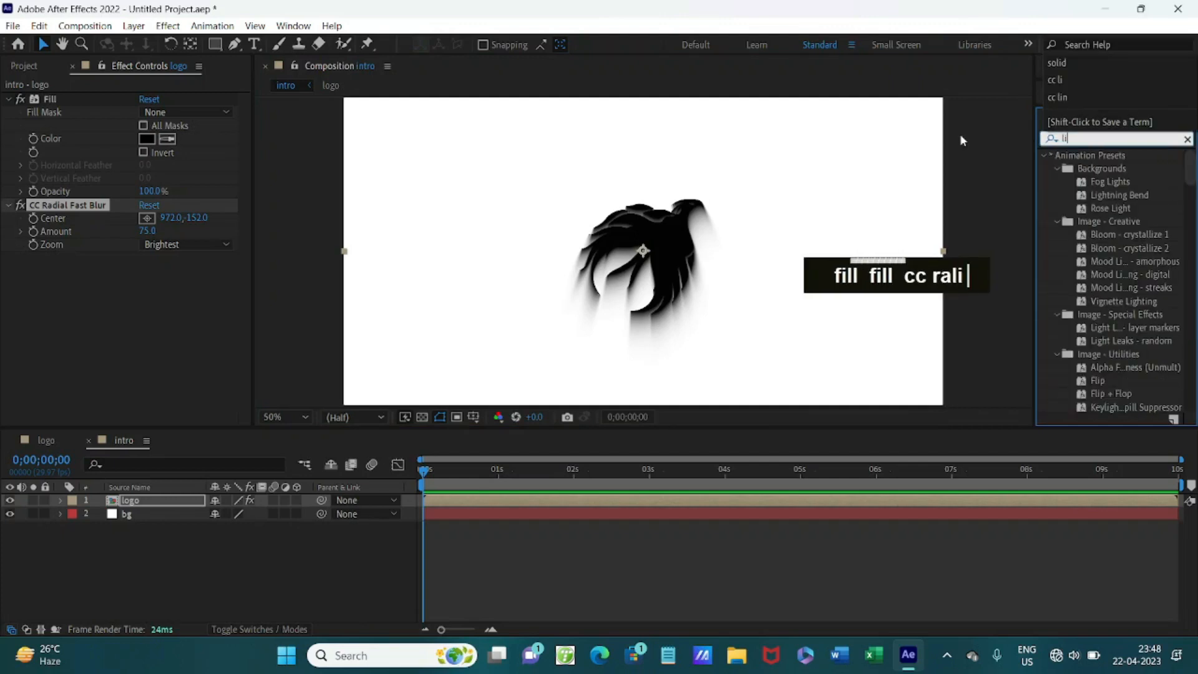
text(near)
drag(1114, 235, 645, 285)
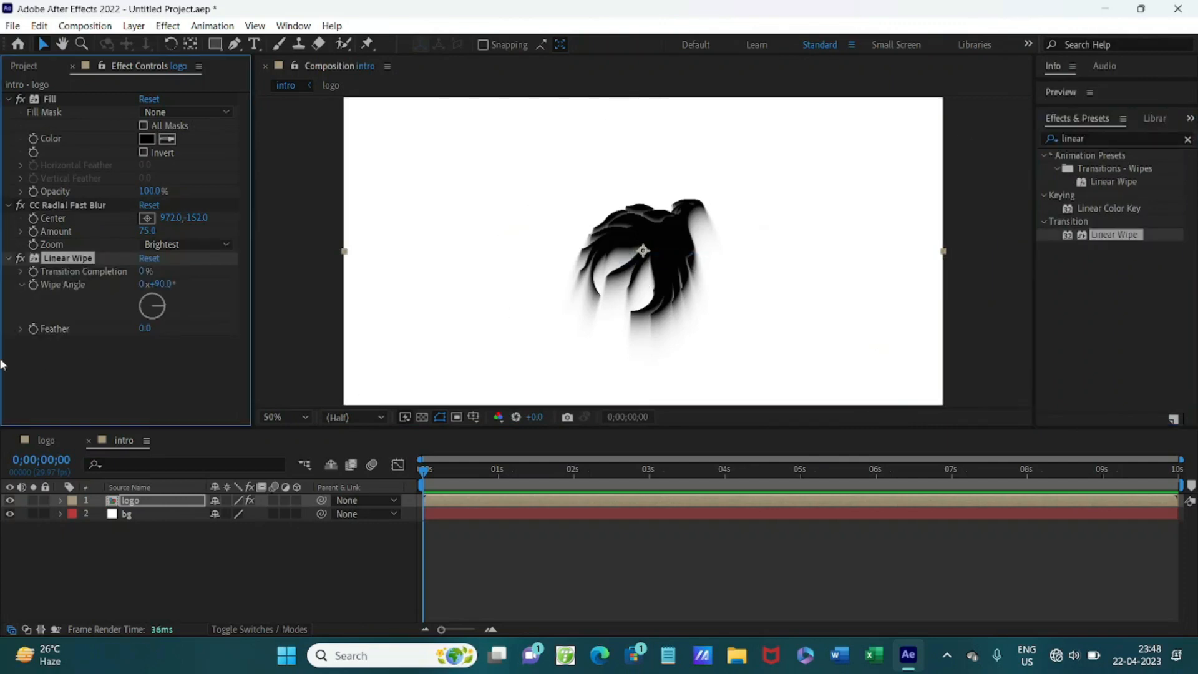
Keyframe the Linear Wipe's Transition Completion at 75% at the start of the timeline and 0% at 0;00;08;01.
click(142, 271)
text(75)
key(Return)
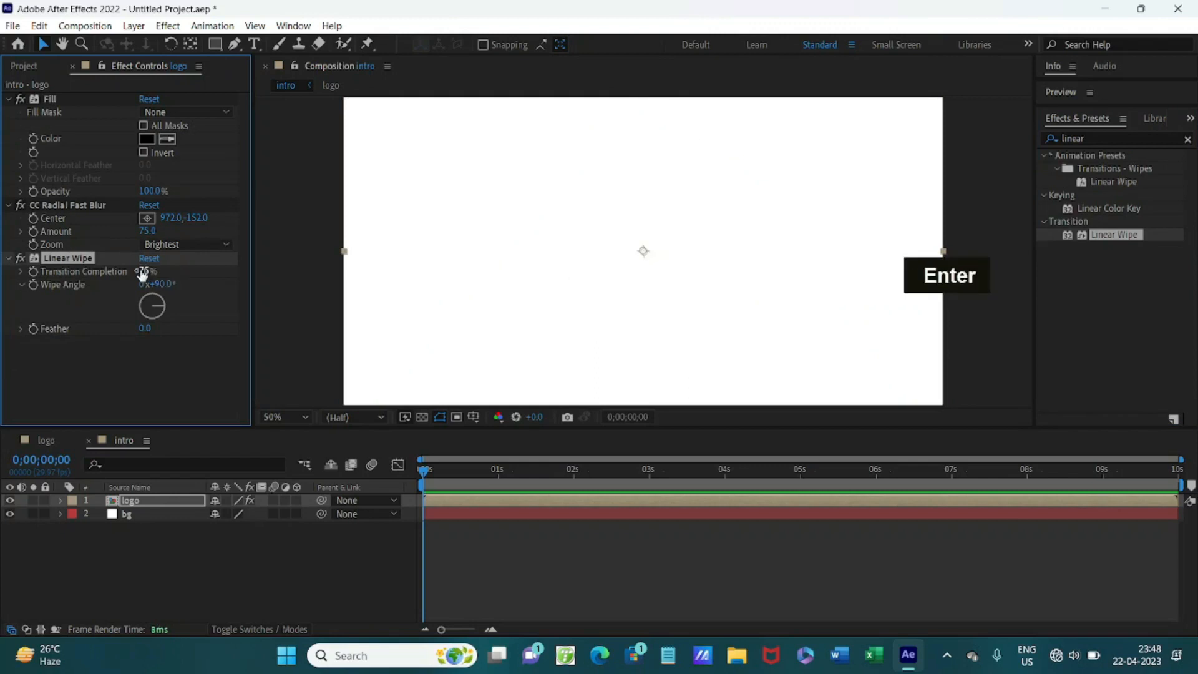
click(33, 270)
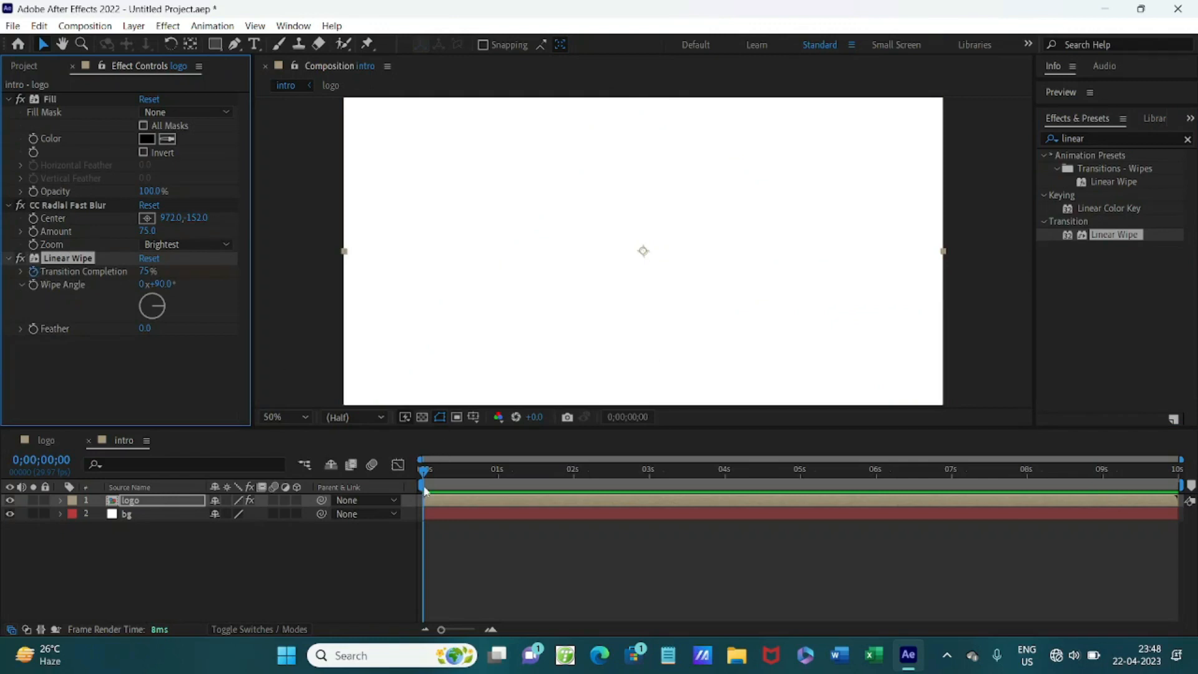
drag(424, 480, 1030, 478)
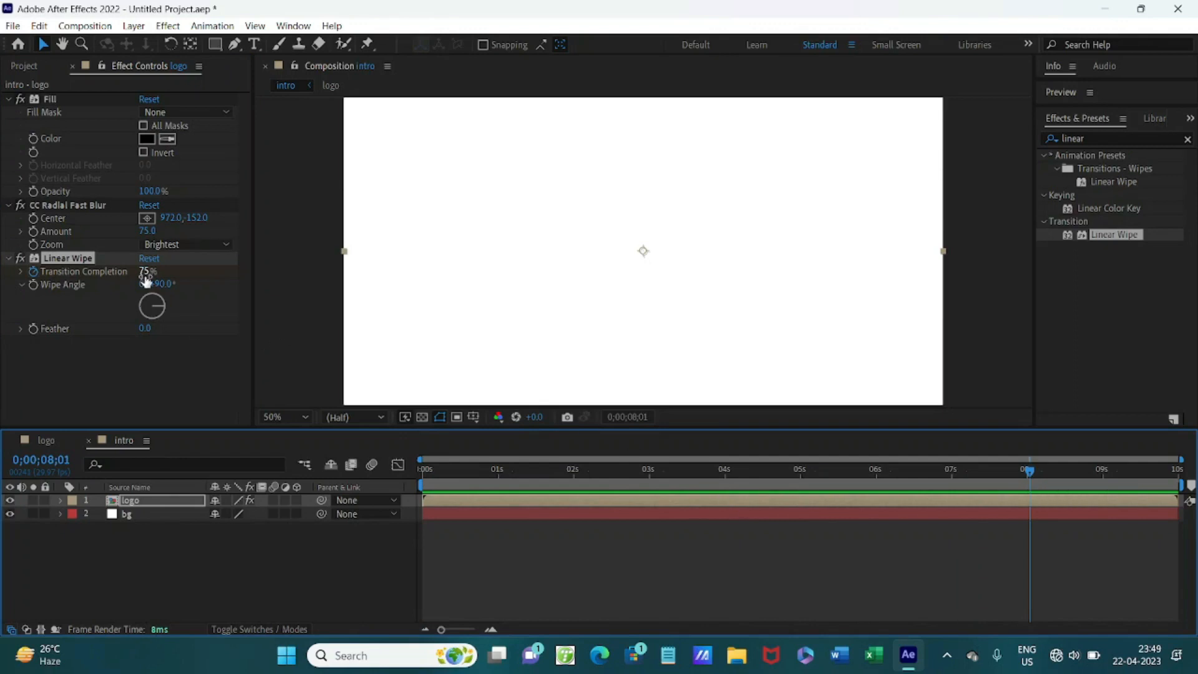
drag(145, 275, 9, 286)
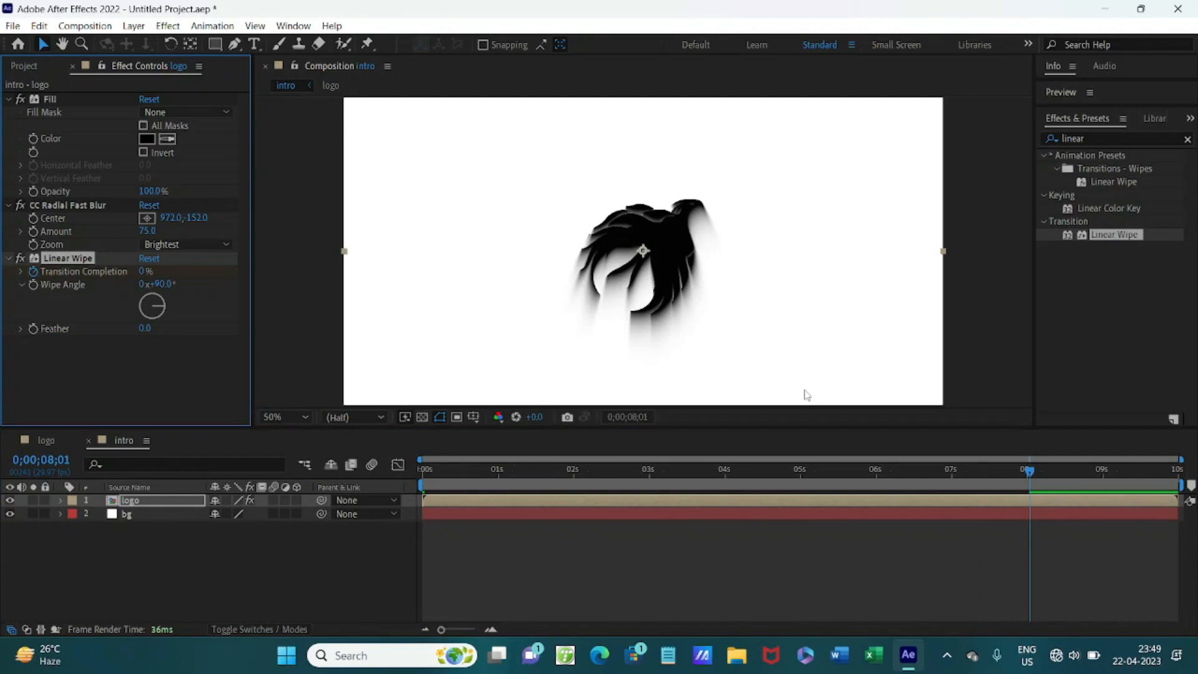
Set the Linear Wipe's wipe angle to 315°.
click(163, 284)
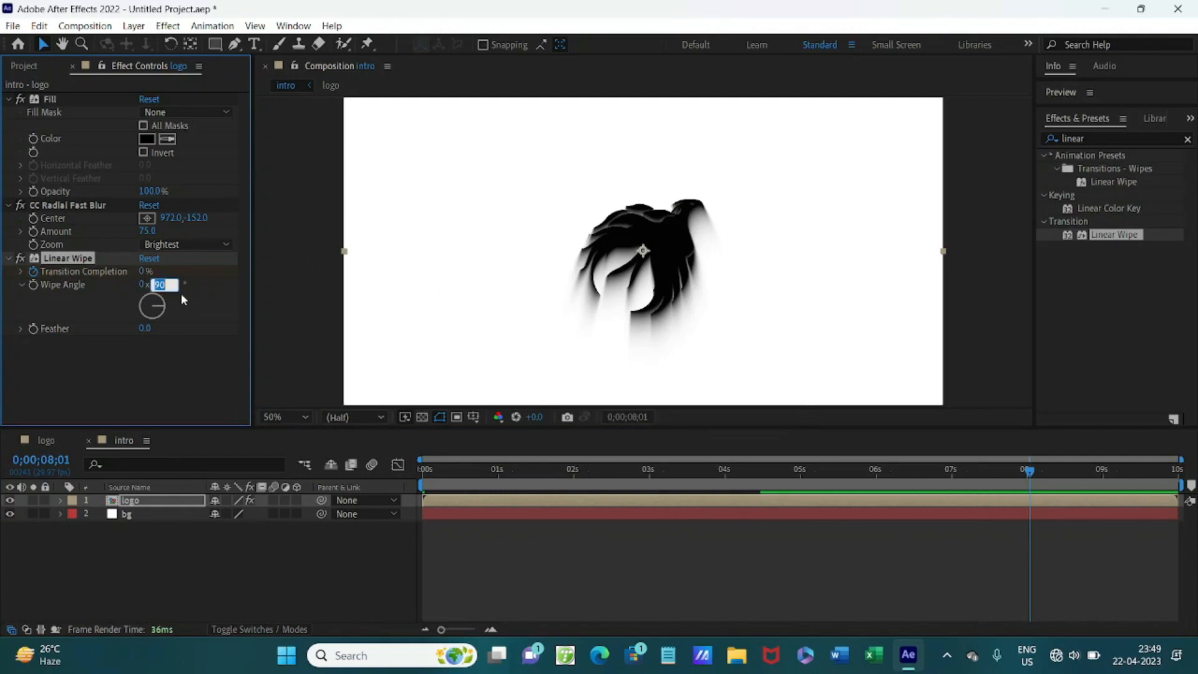
text(315)
key(Return)
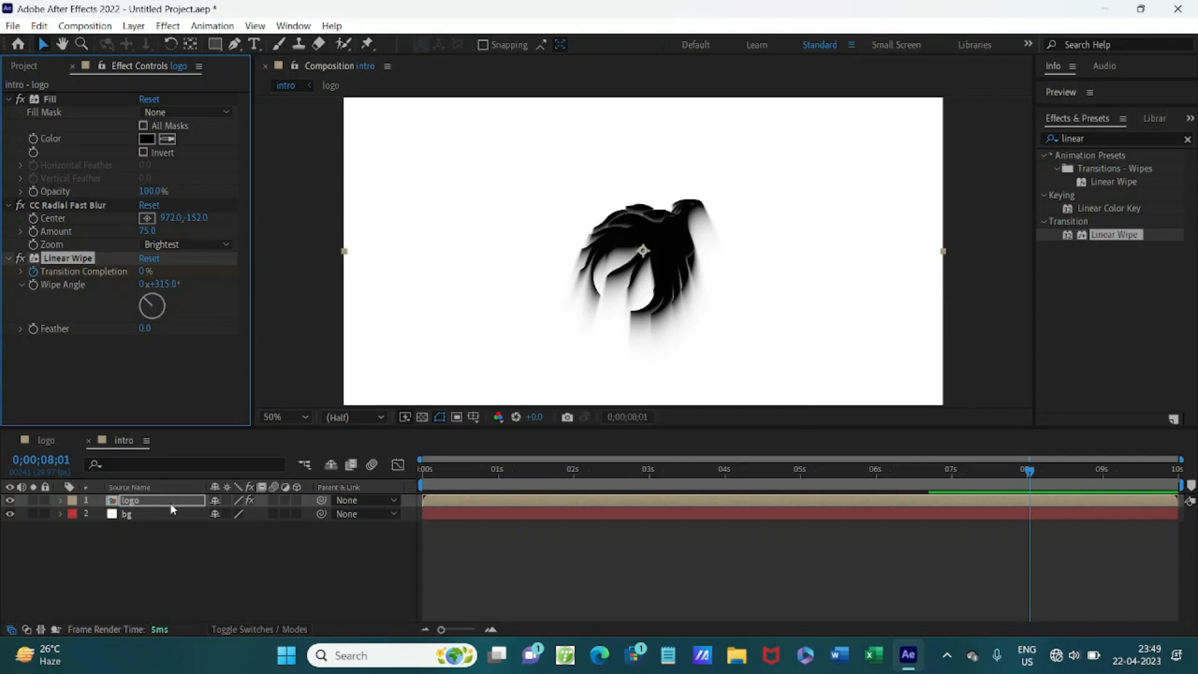
Reveal the logo layer's keyframes and apply Easy Ease to both Transition Completion keyframes.
key(u)
drag(1066, 533, 419, 515)
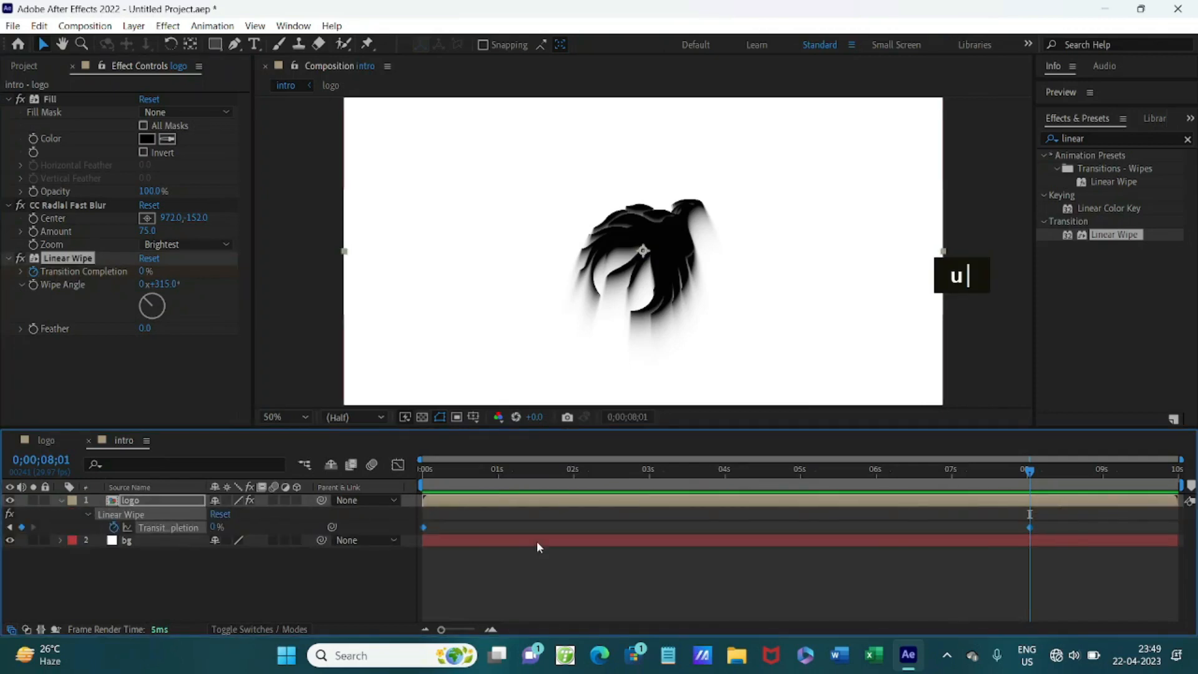
right_click(424, 528)
mouse_move(519, 517)
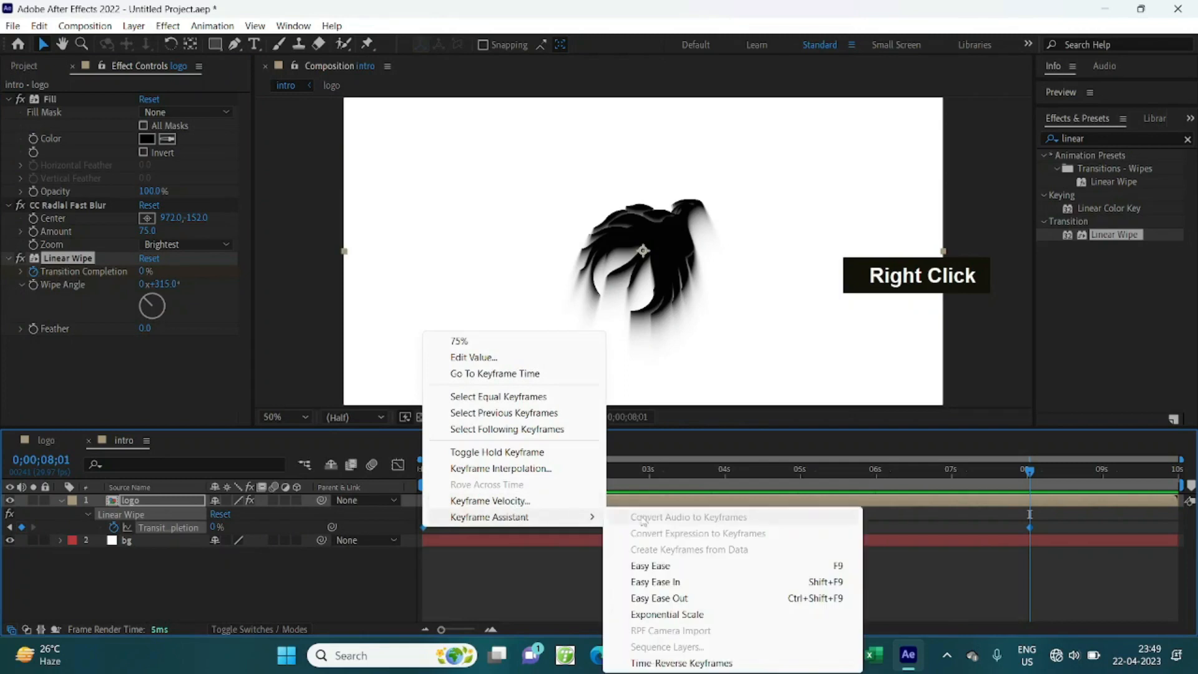
click(675, 567)
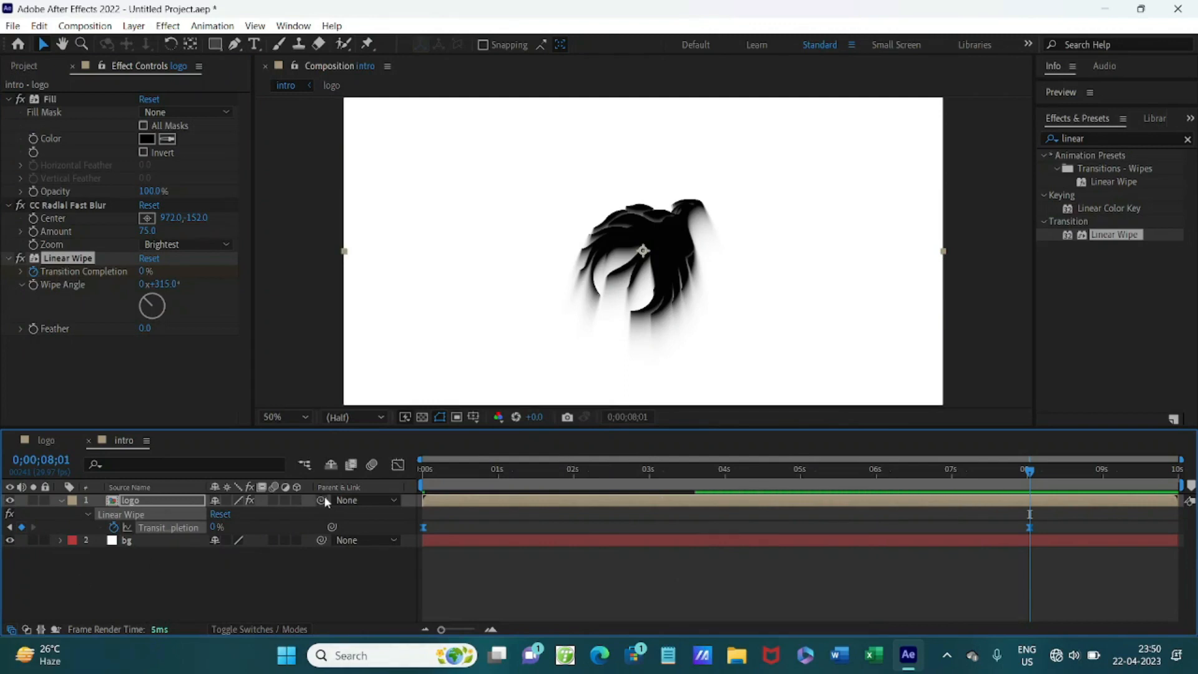
Reshape the Transition Completion speed graph for a fast start, extending the last keyframe's handle to about 4 s and collapsing the first keyframe's handle.
click(397, 464)
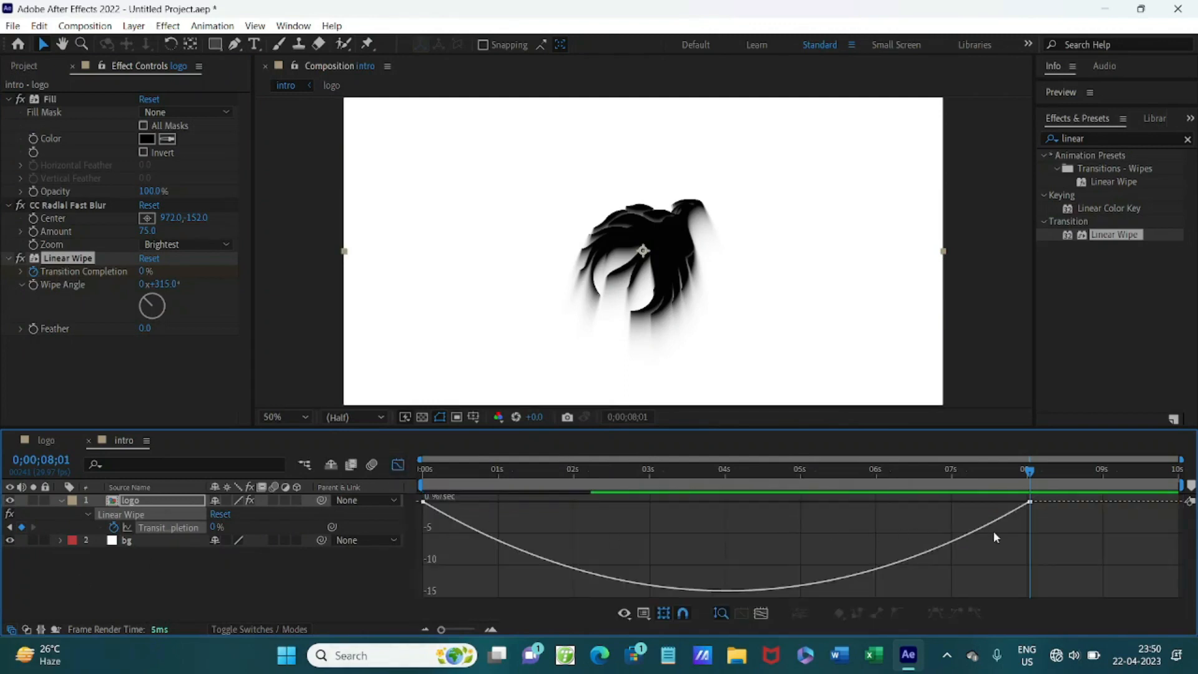
scroll(421, 570, up, 1)
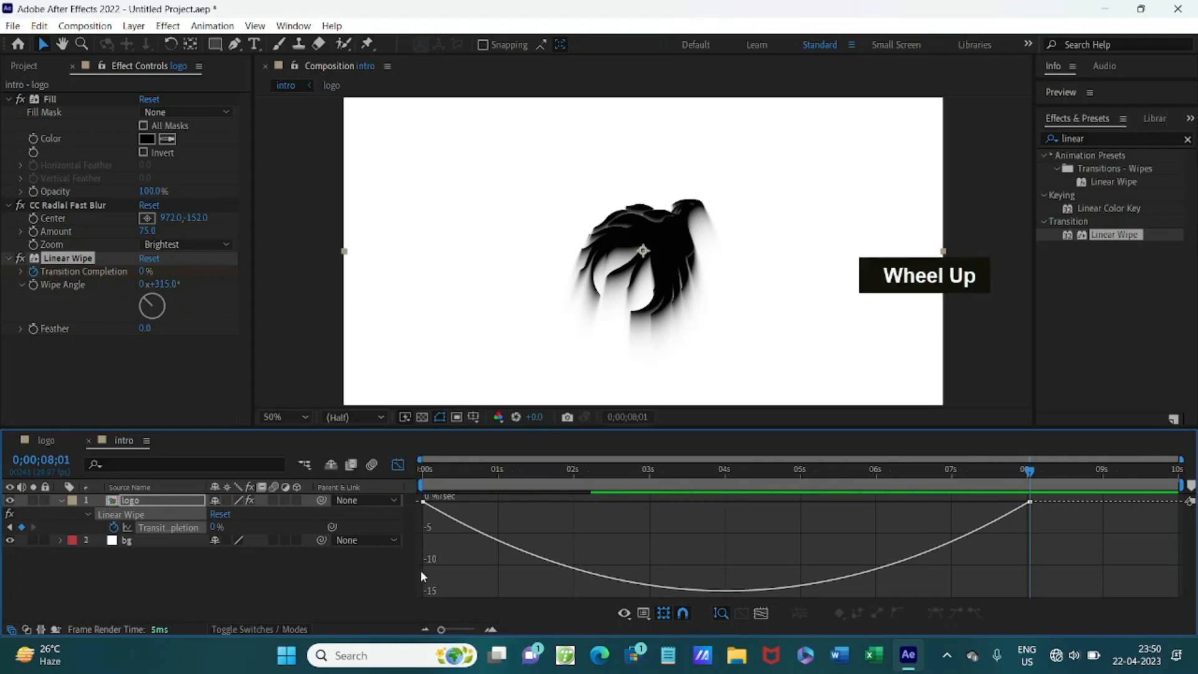
drag(568, 427, 578, 404)
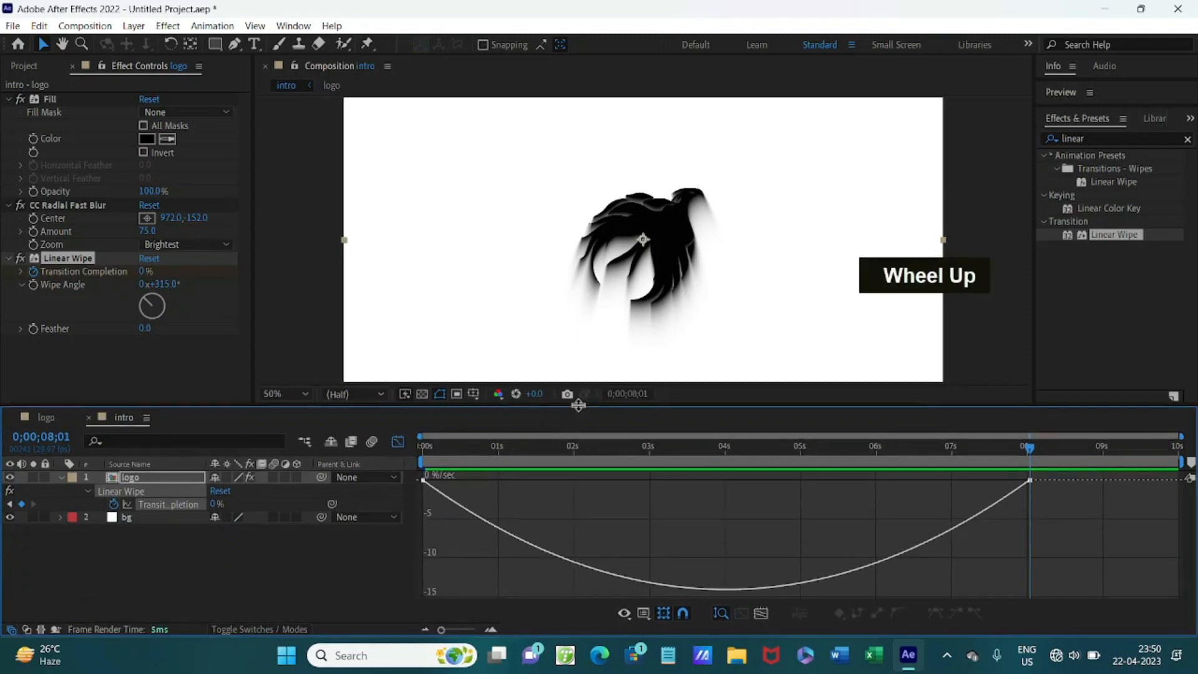
drag(411, 505, 1051, 471)
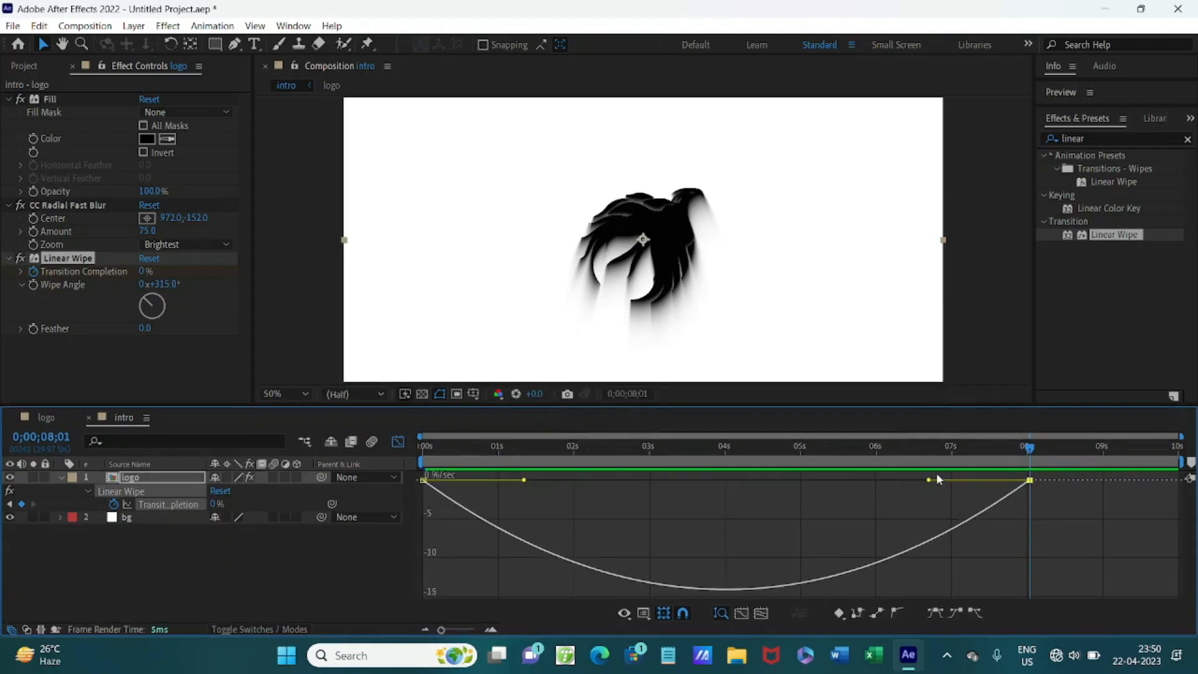
drag(928, 479, 563, 486)
scroll(624, 514, down, 1)
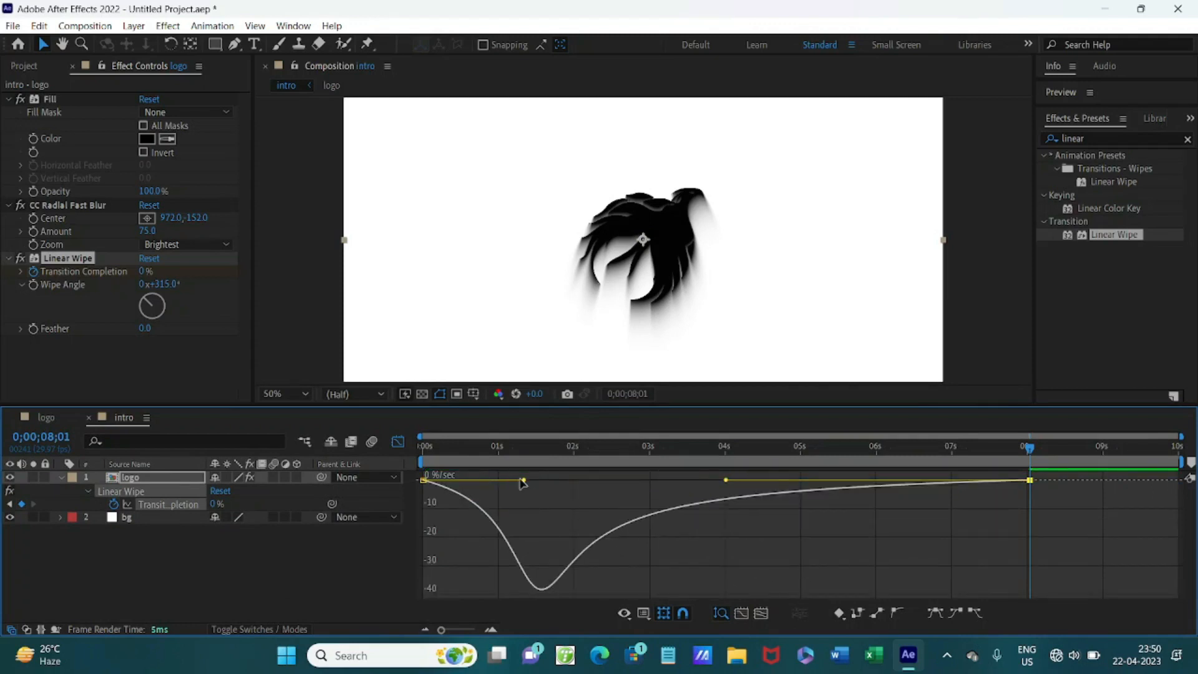
drag(523, 481, 397, 492)
scroll(506, 518, down, 1)
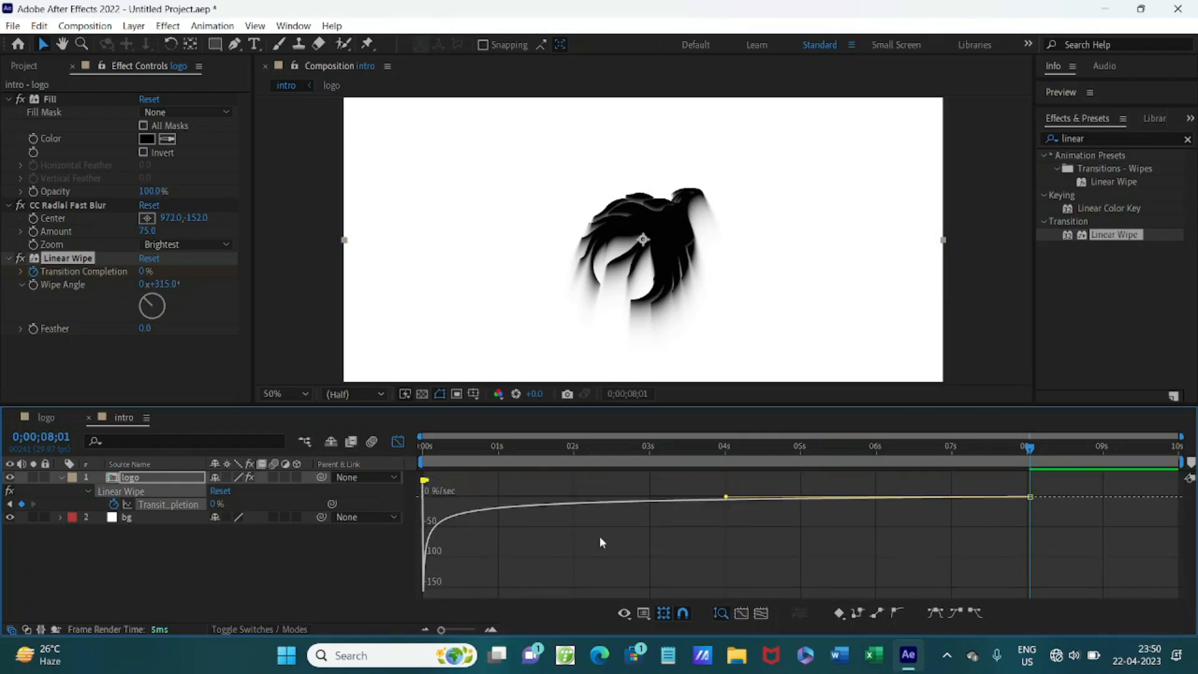
Set the logo layer's opacity to 25%.
key(t)
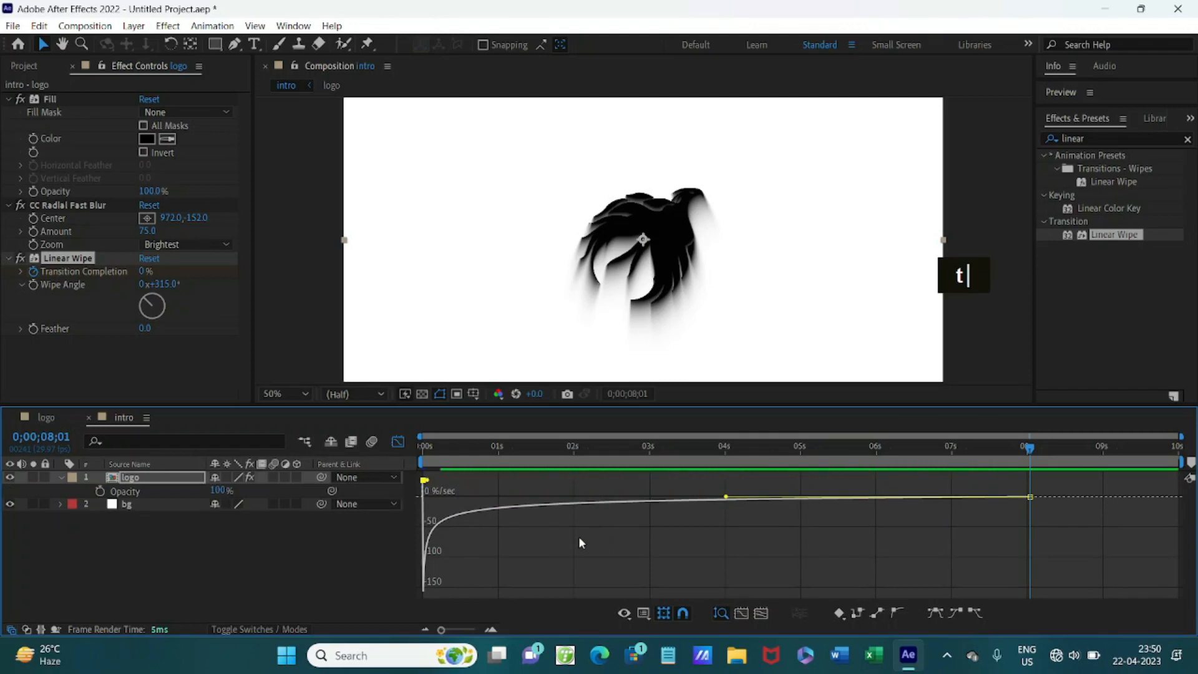
click(220, 490)
text(25)
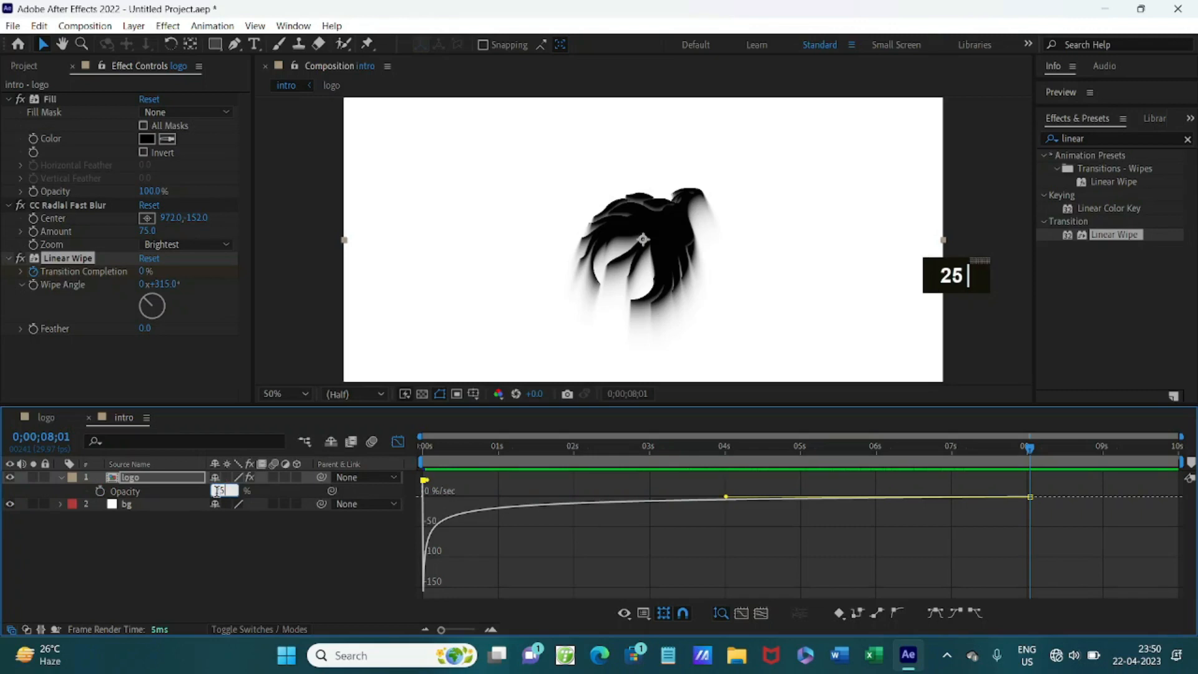
key(Return)
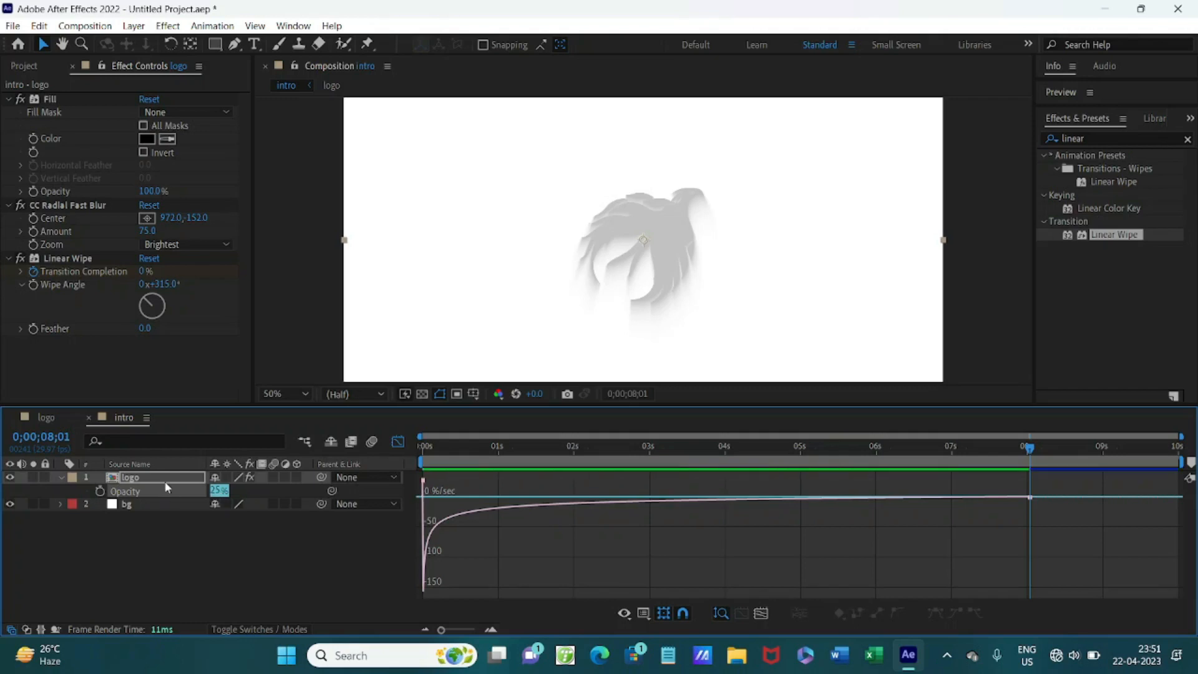
click(61, 478)
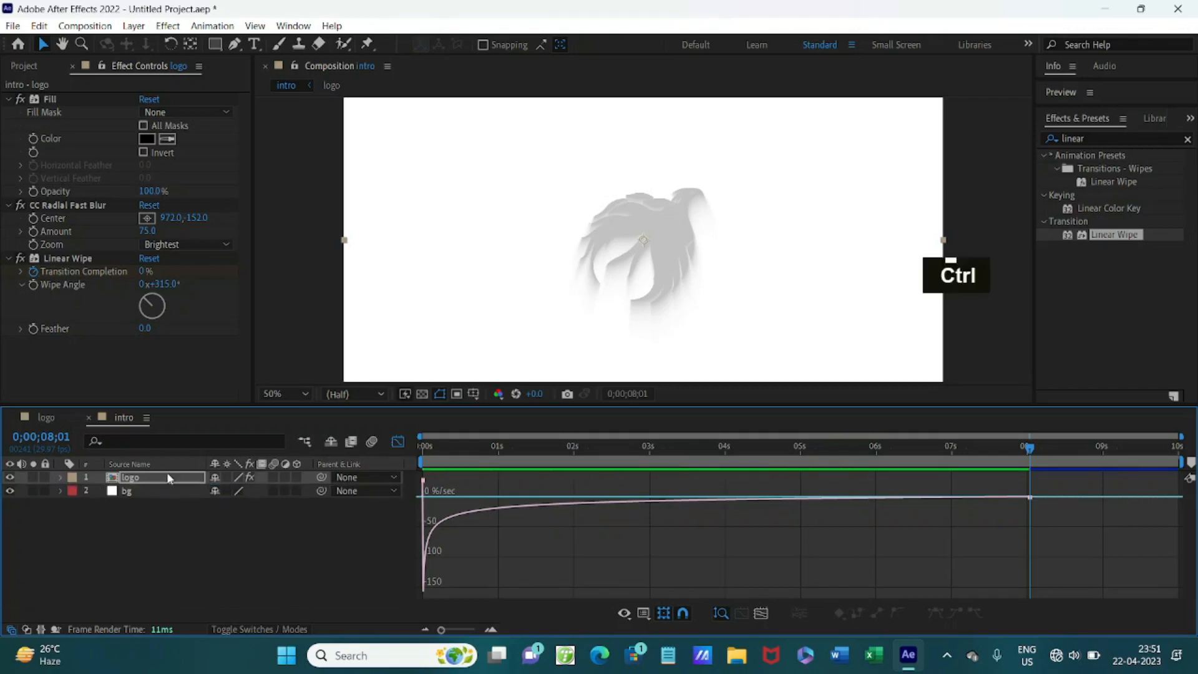
Duplicate the logo layer and set the upper copy's opacity to 100%.
key(ctrl+d)
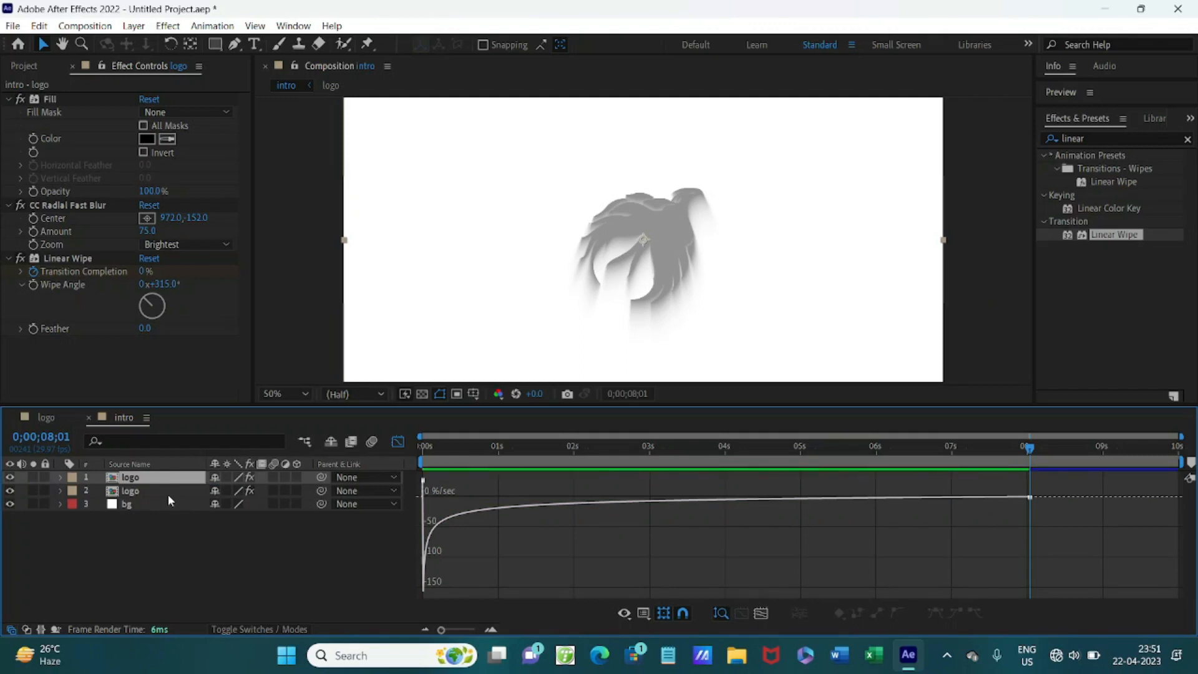
key(t)
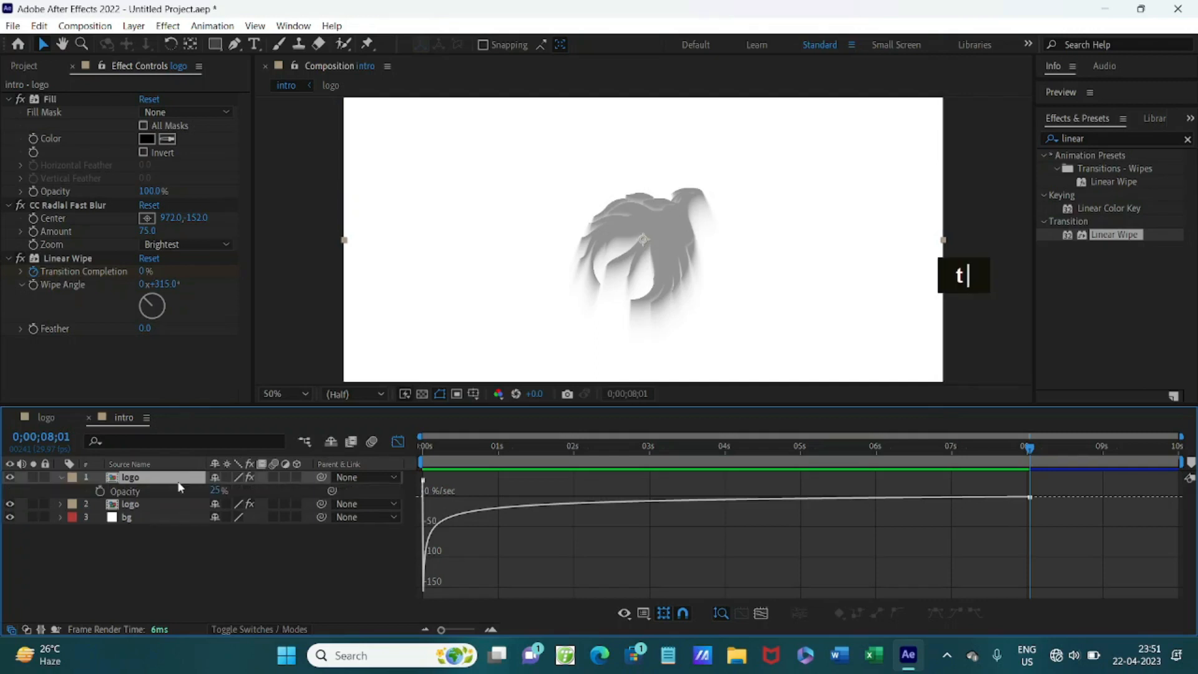
click(191, 502)
key(t)
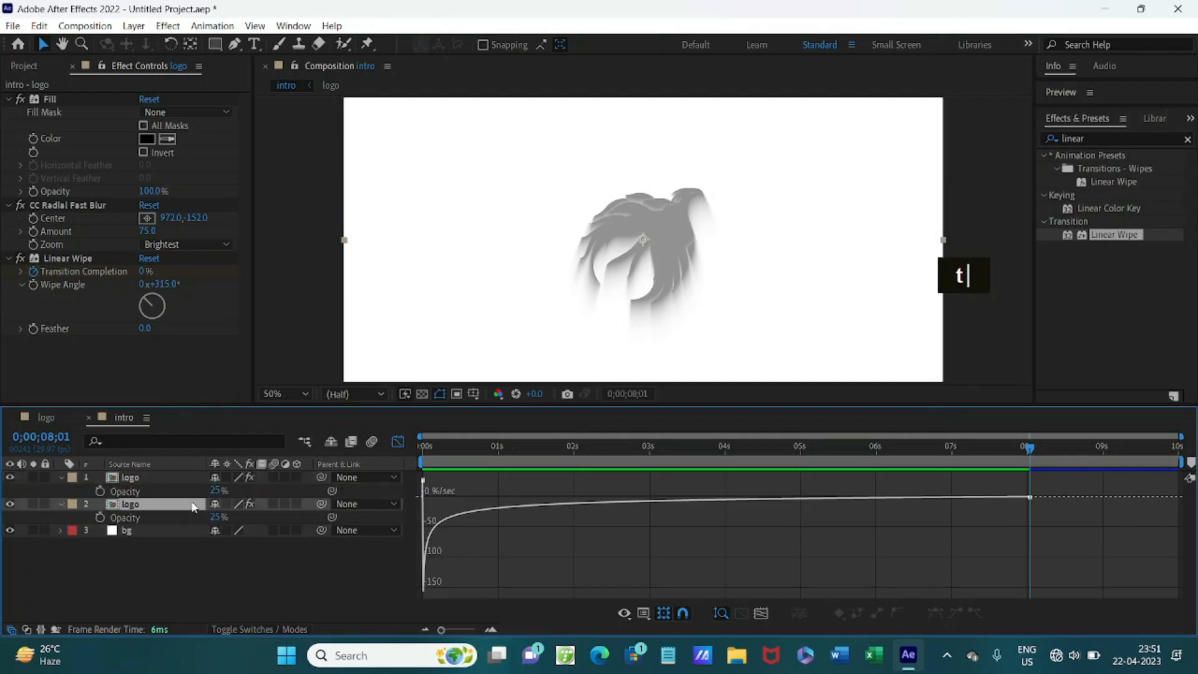
drag(216, 491, 303, 484)
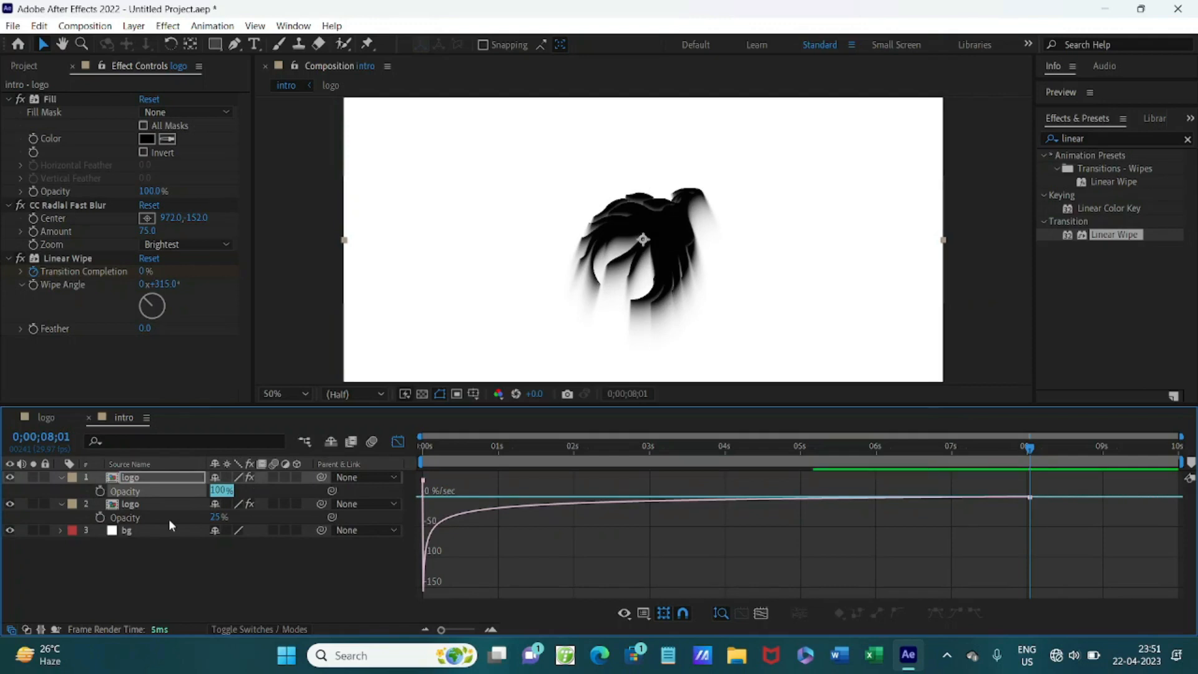
Remove the CC Radial Fast Blur and Fill effects from the upper logo layer, keeping its Linear Wipe.
click(91, 211)
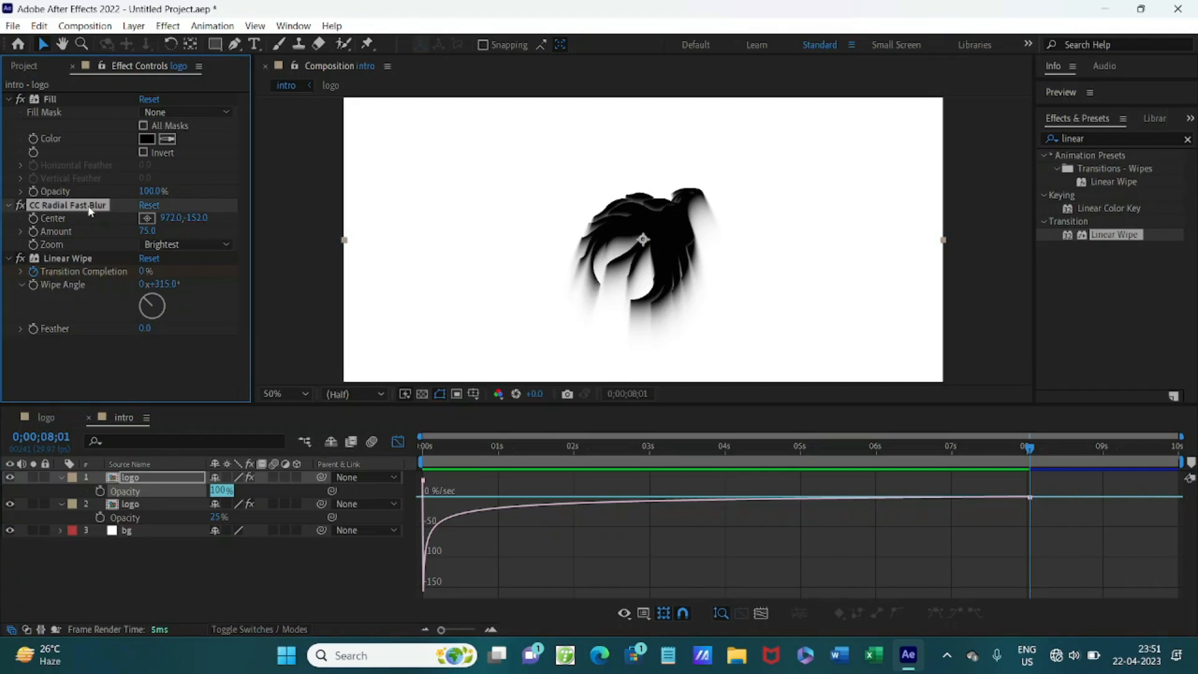
key(Delete)
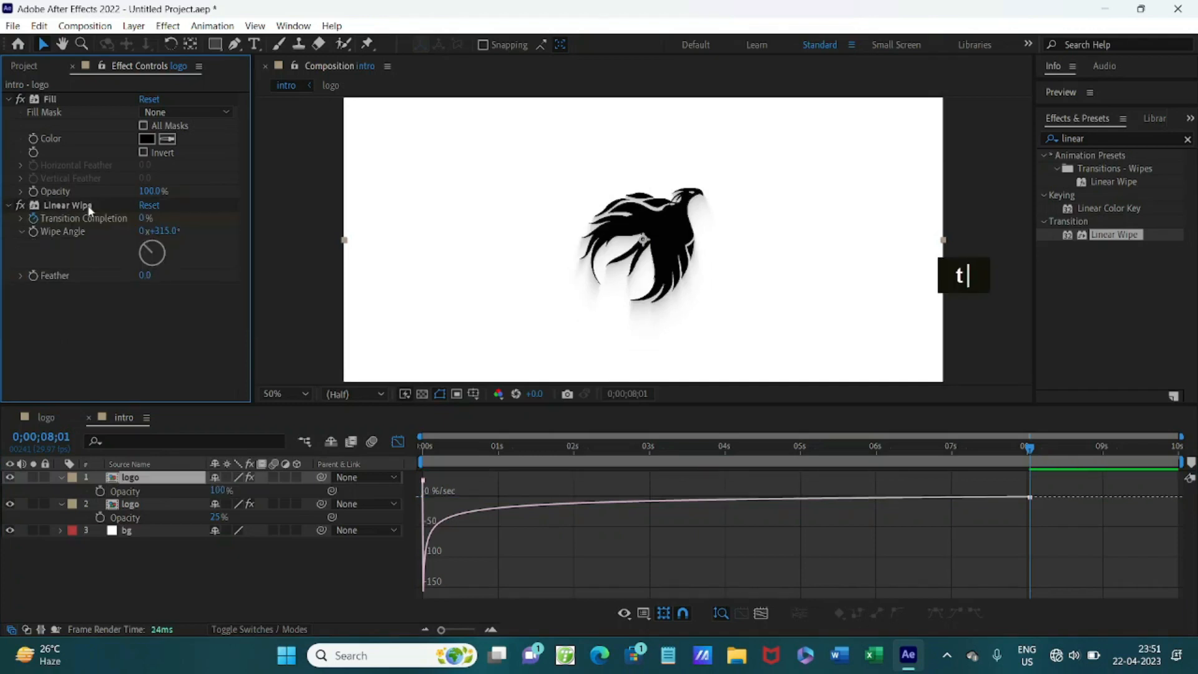
click(49, 100)
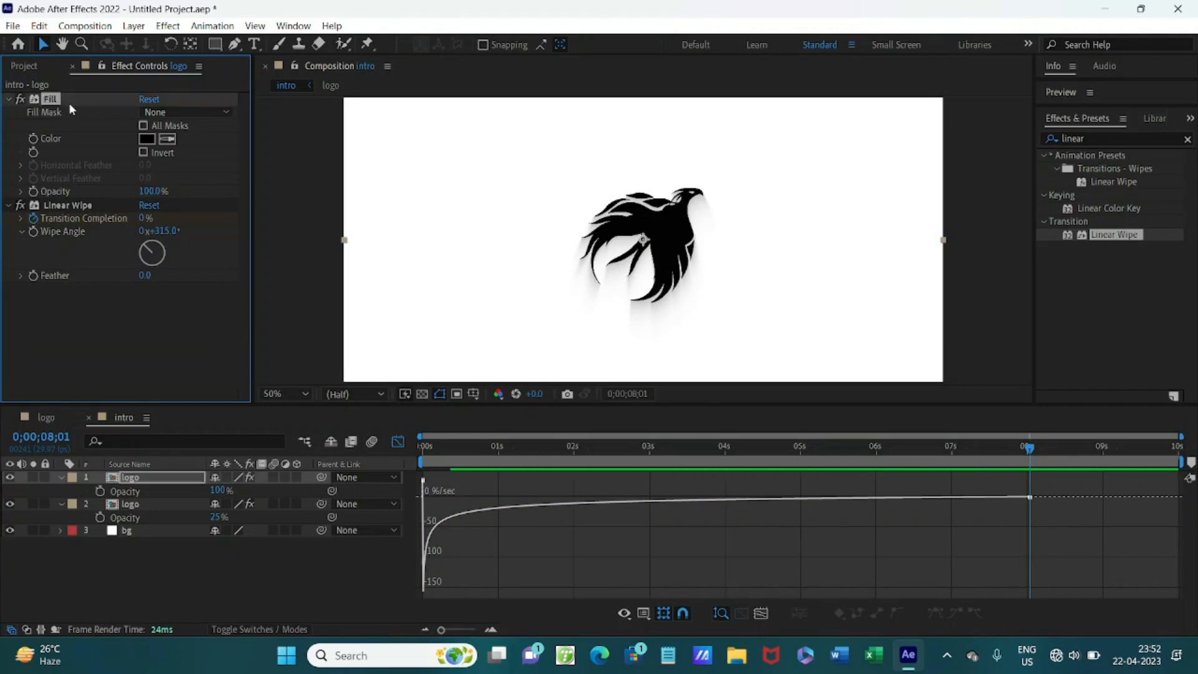
key(Delete)
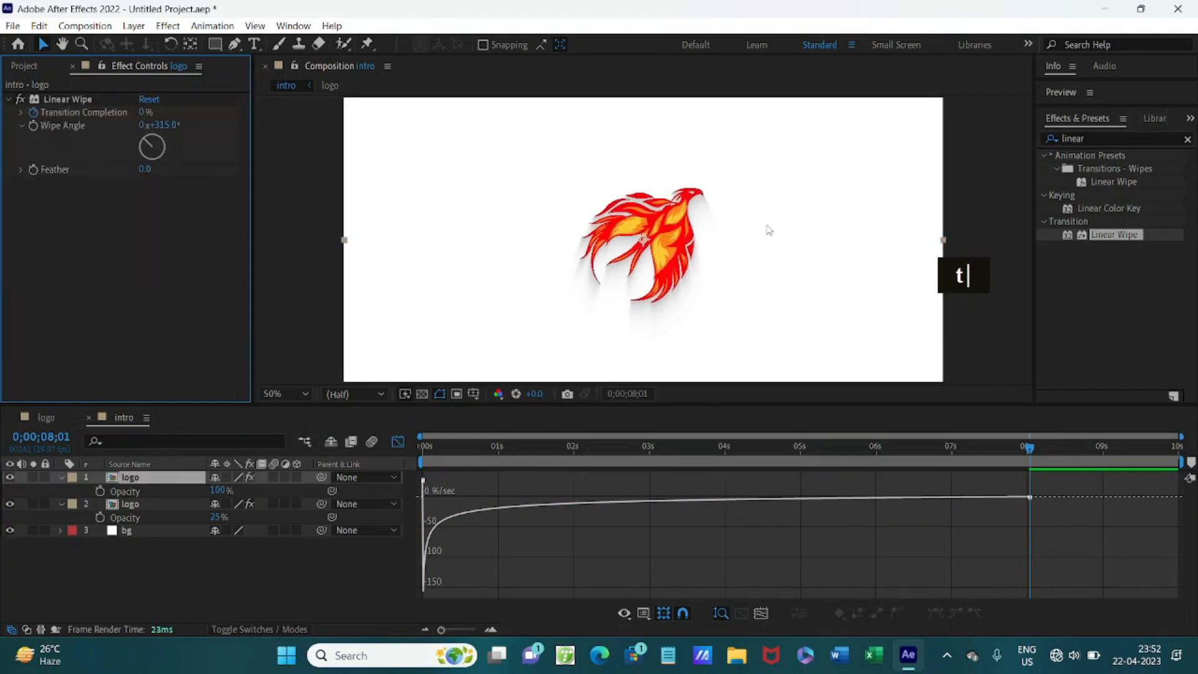
key(t)
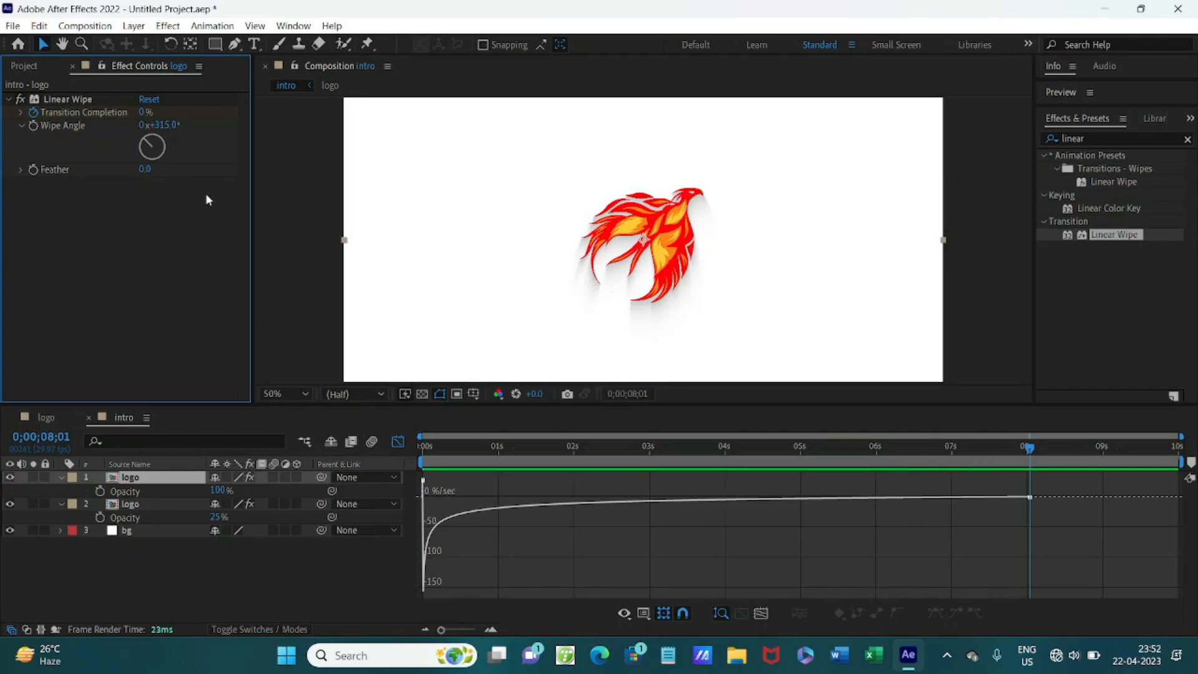
Leave the graph view and, with no layer selected, draw a vertical Pen line along the composition's full left edge as a new shape layer.
click(397, 441)
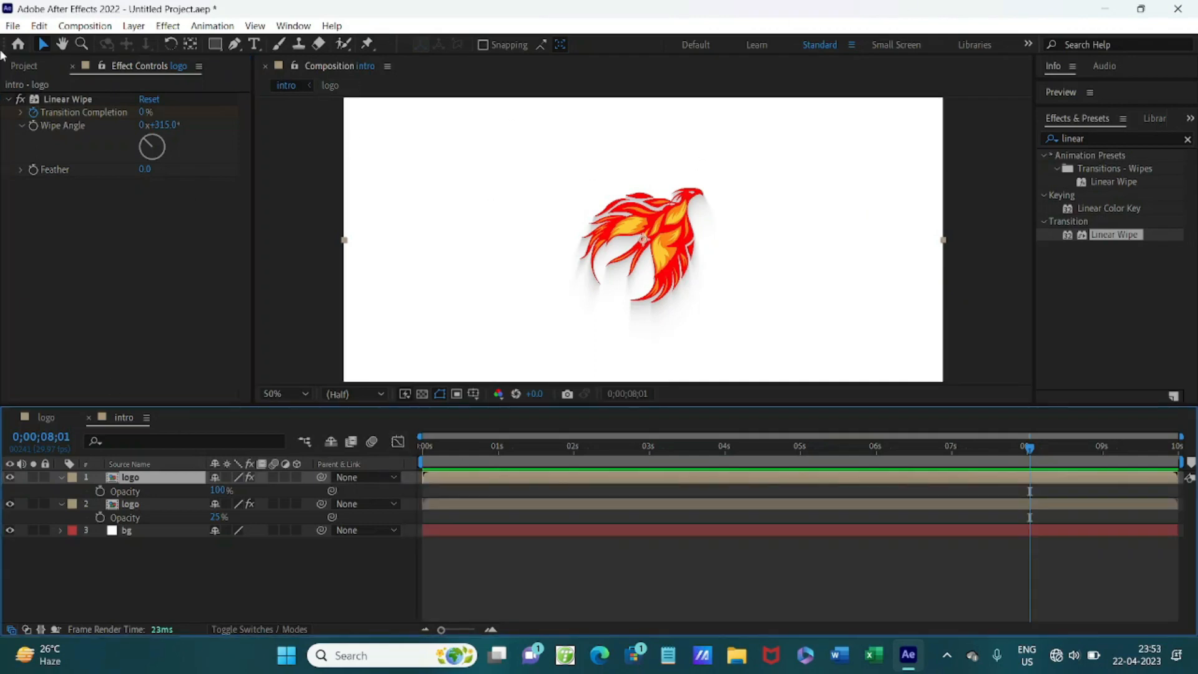
click(234, 43)
scroll(428, 220, down, 2)
scroll(428, 220, up, 1)
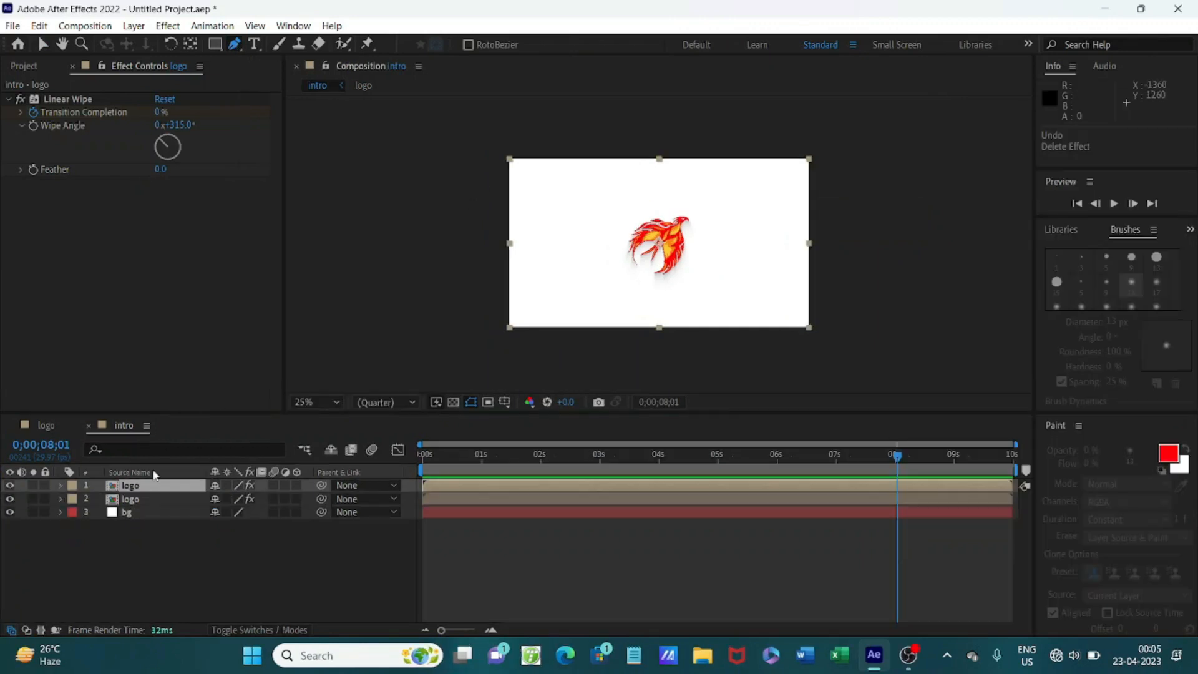
click(152, 573)
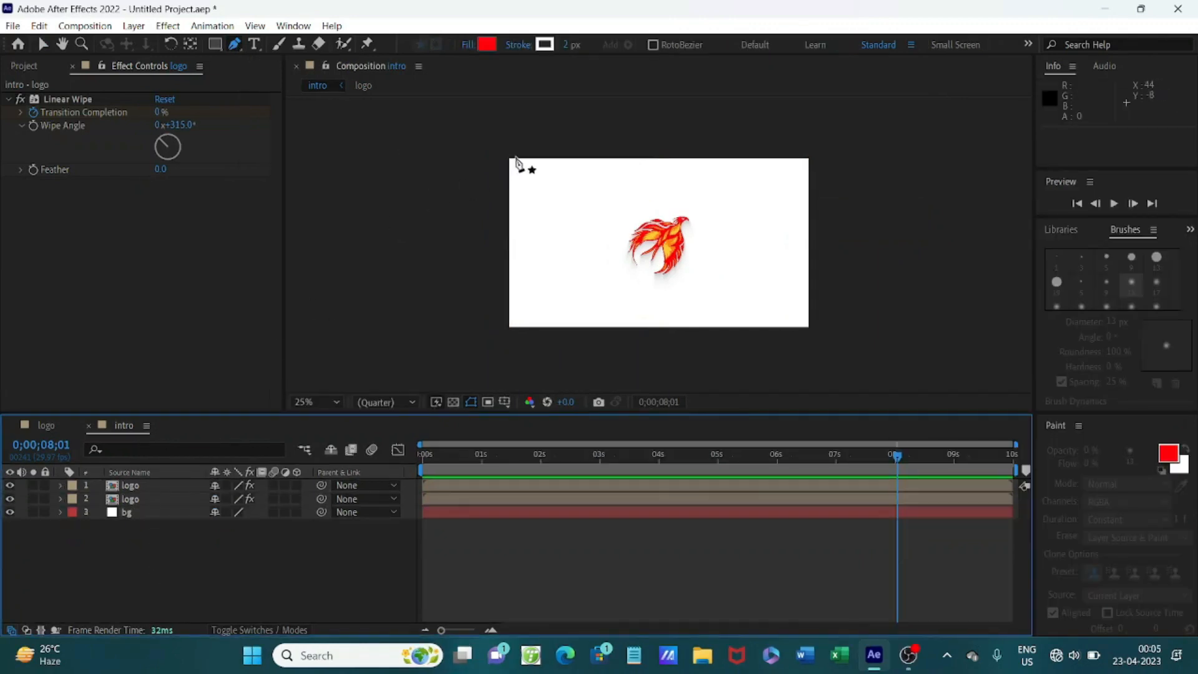
scroll(508, 165, up, 1)
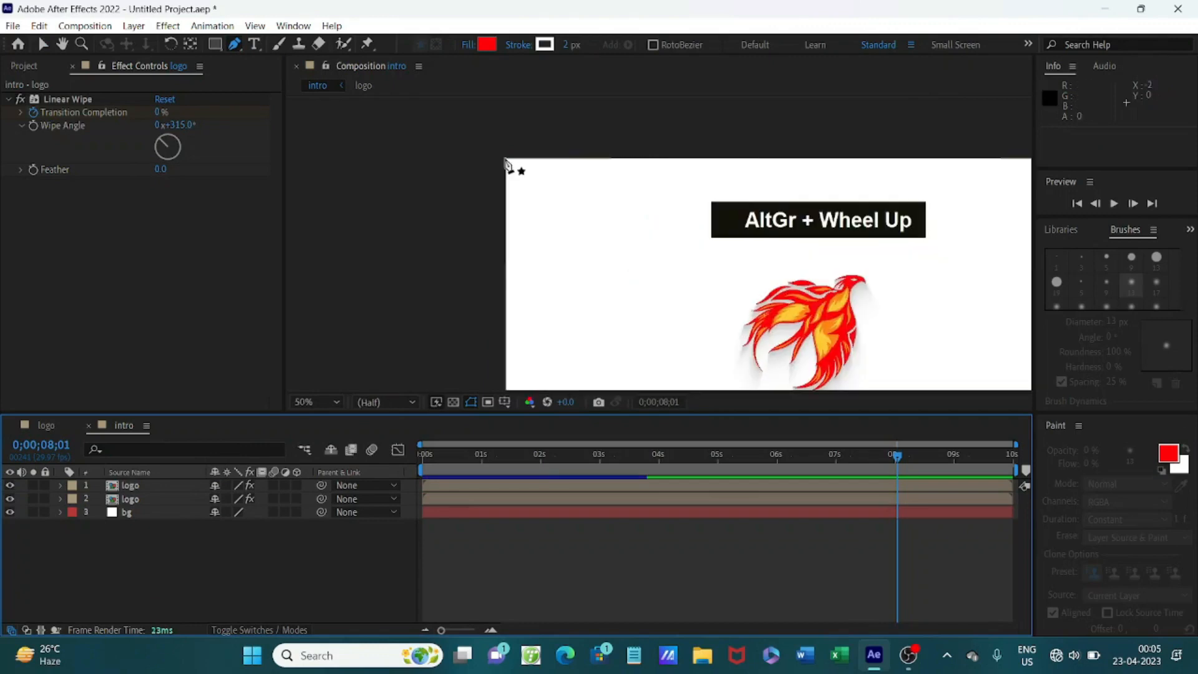
click(509, 165)
scroll(605, 268, down, 2)
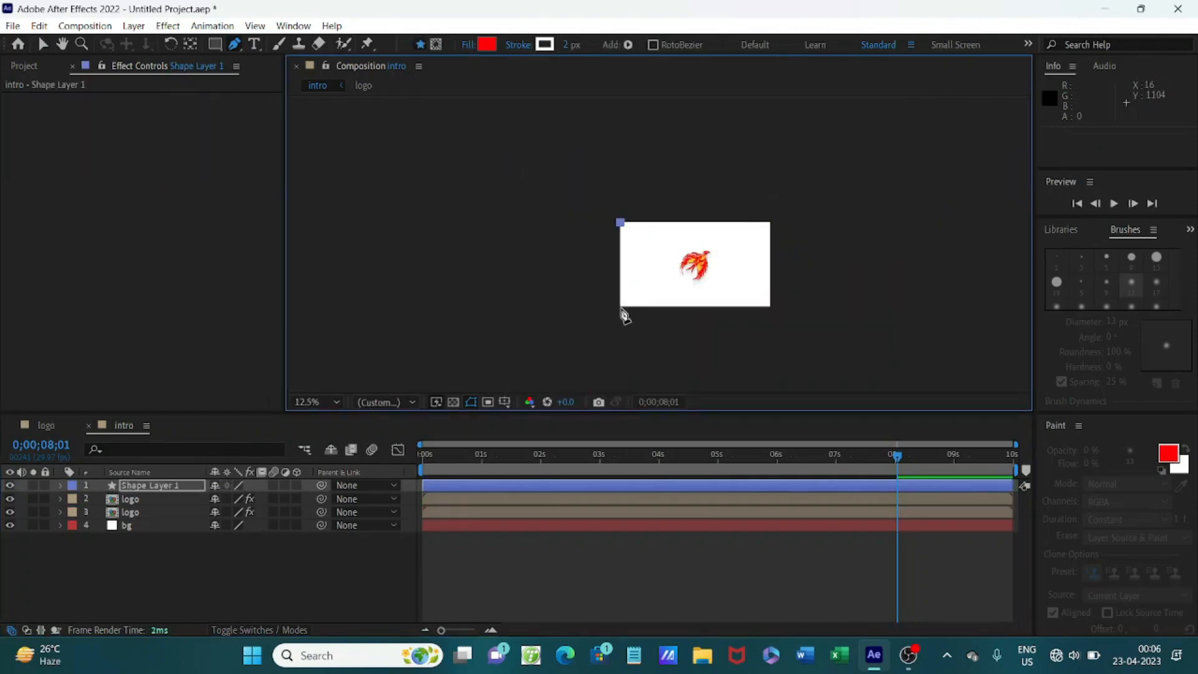
scroll(627, 312, up, 1)
drag(762, 203, 605, 244)
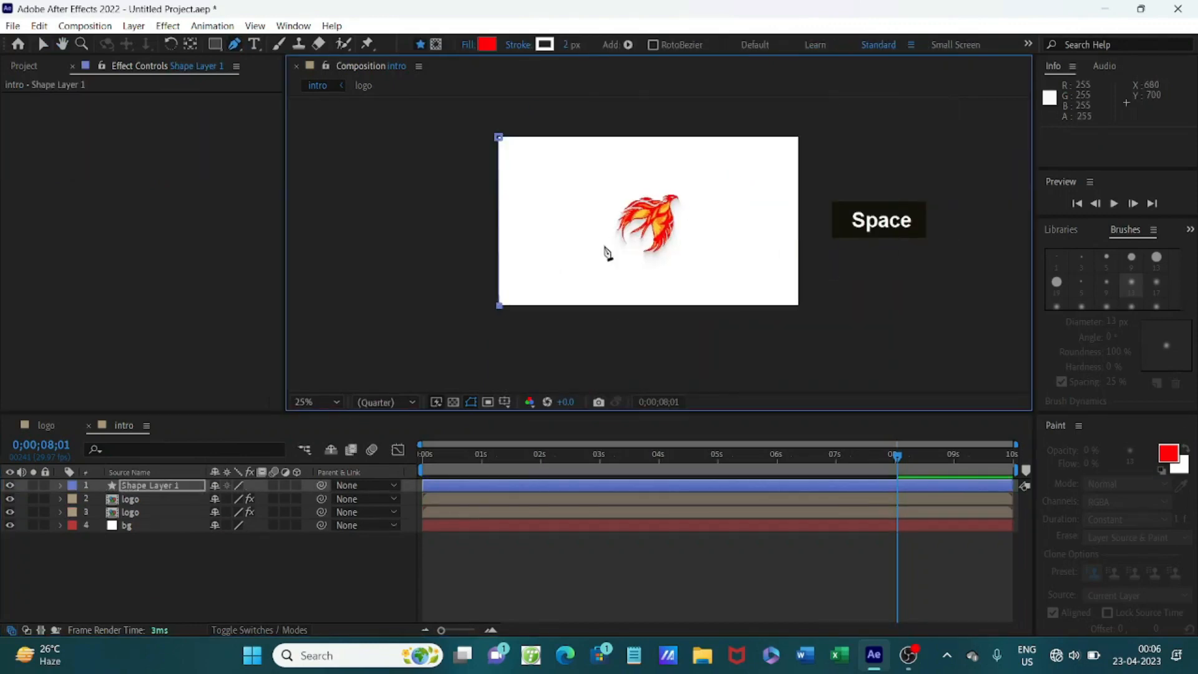
Set the line's stroke width to 200 px and its stroke colour to black (000000).
click(570, 44)
text(200)
key(Return)
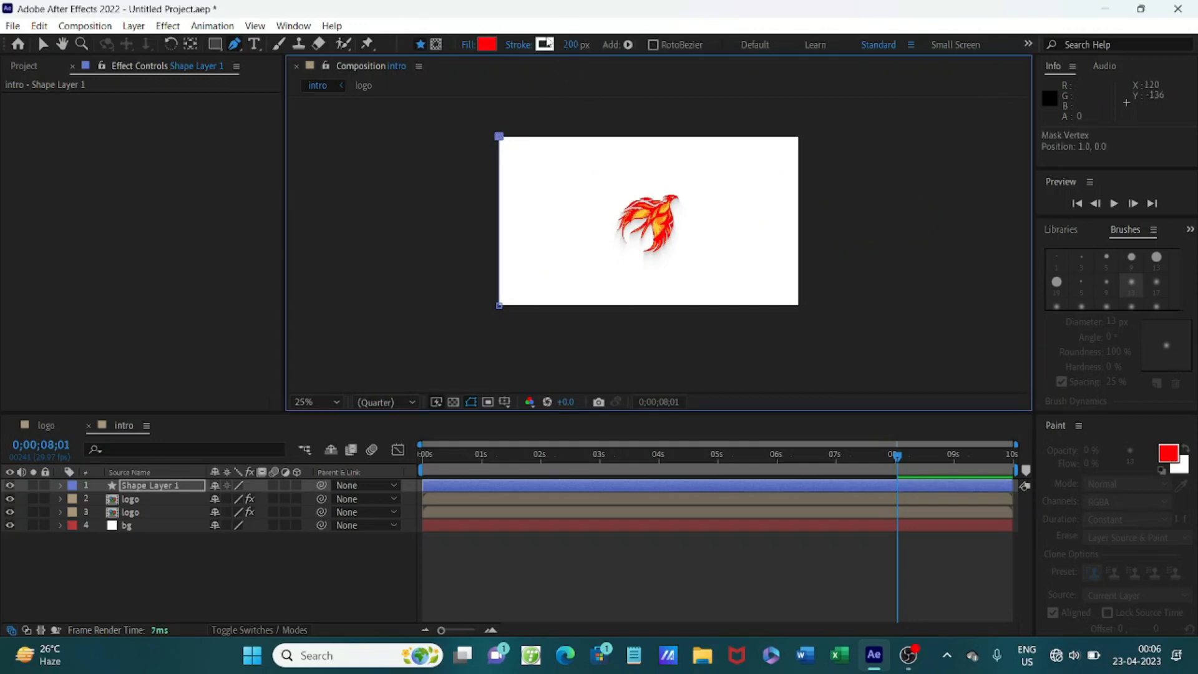
click(544, 44)
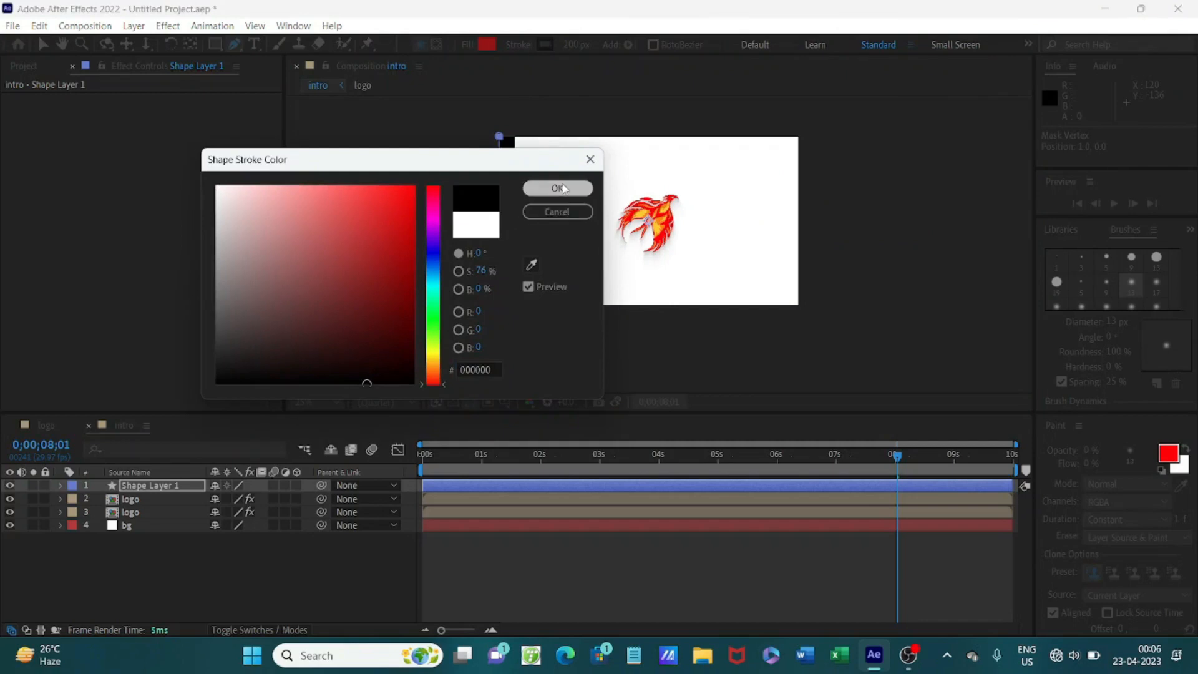
click(557, 188)
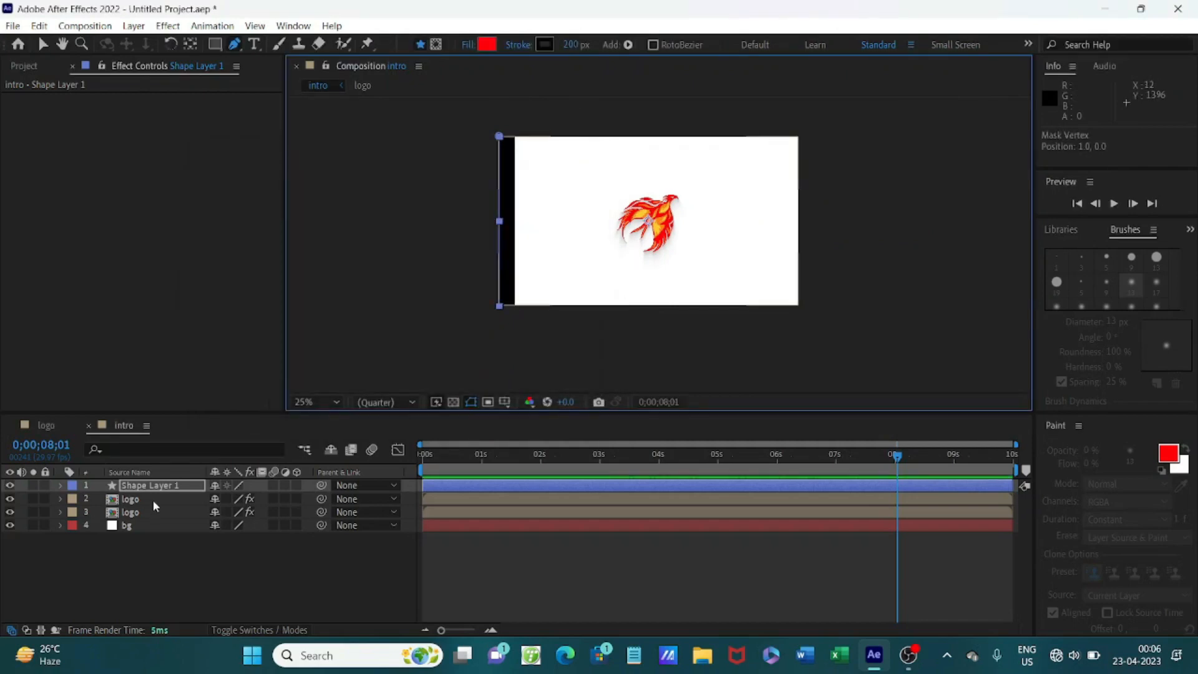
Unlink the shape layer's scale dimensions and set its vertical scale to 150%.
key(s)
click(214, 499)
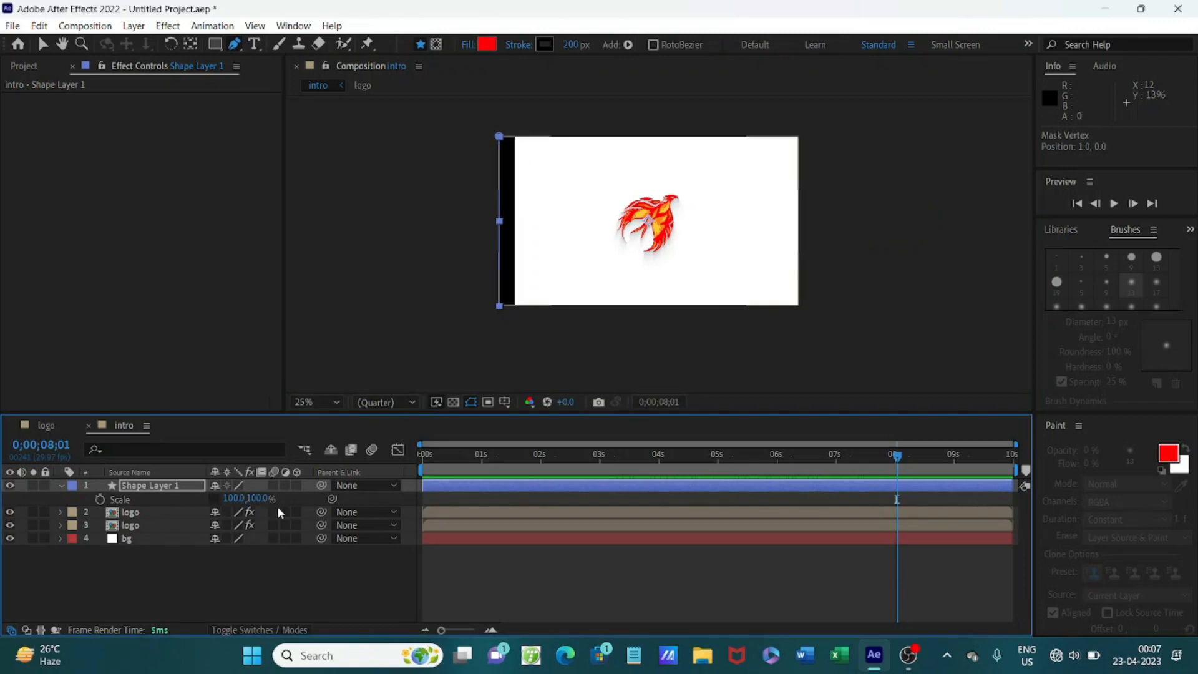
click(257, 498)
text(150)
key(Return)
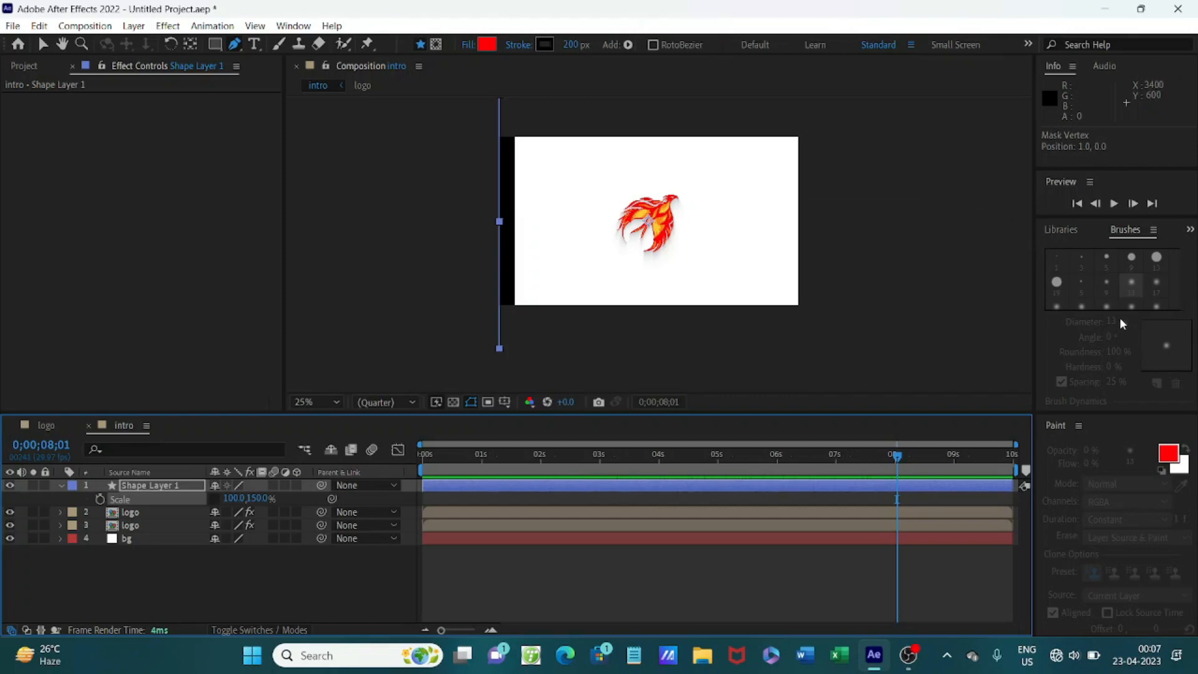
scroll(998, 205, up, 1)
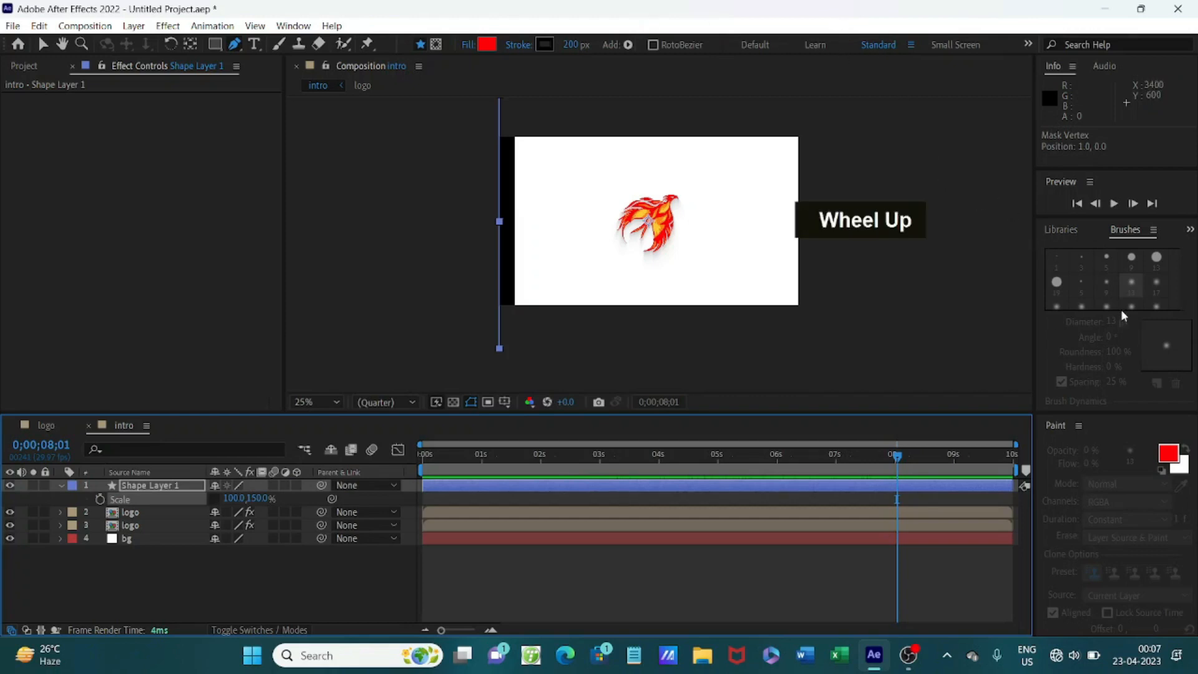
click(955, 45)
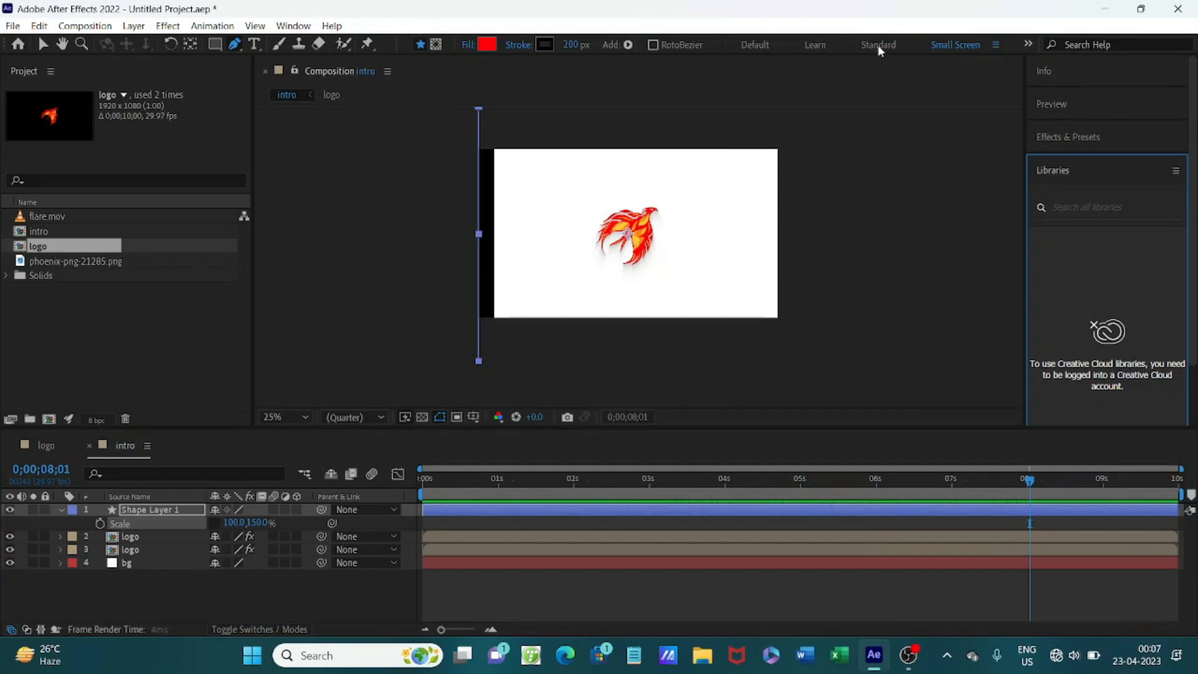
click(879, 45)
scroll(1138, 380, down, 1)
scroll(1148, 194, up, 1)
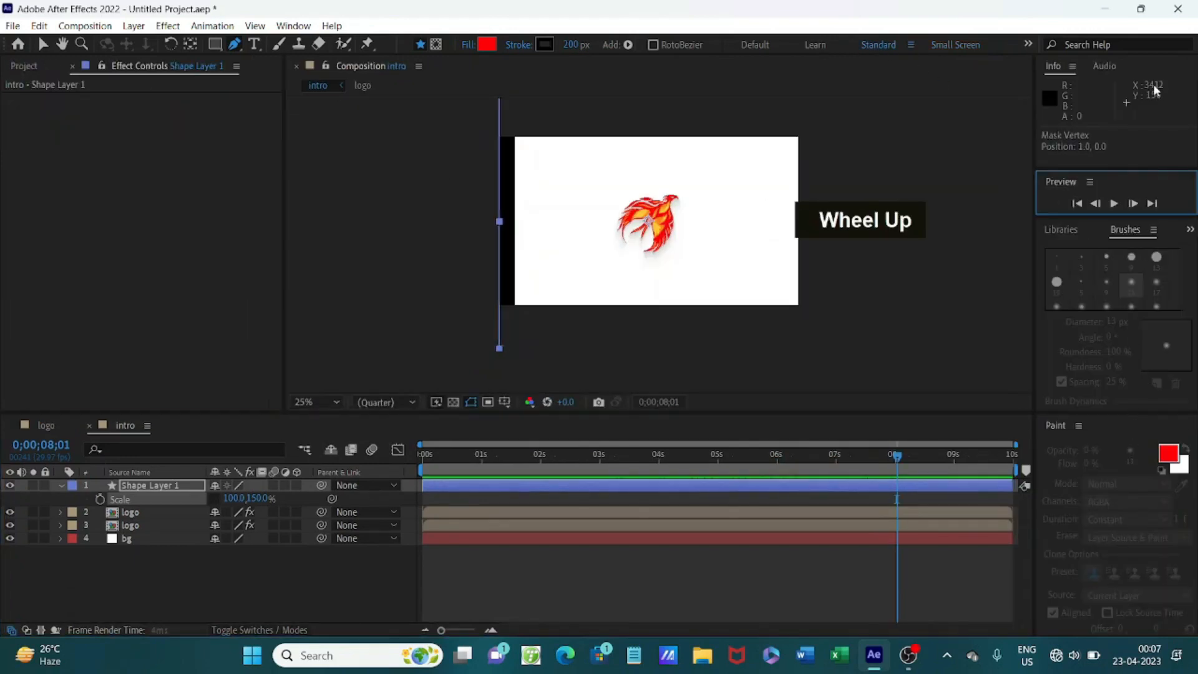
In the Small Screen workspace, apply the Distort effect Transform to the shape layer and set the effect's scale to 105.
click(943, 44)
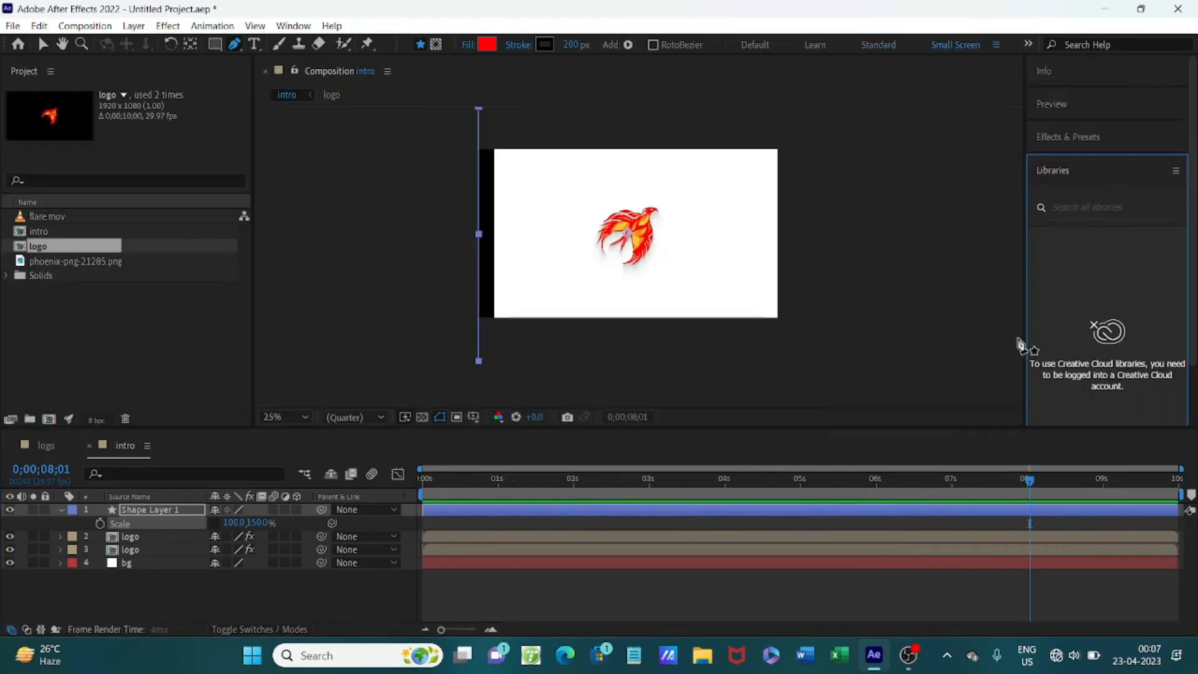
click(1072, 134)
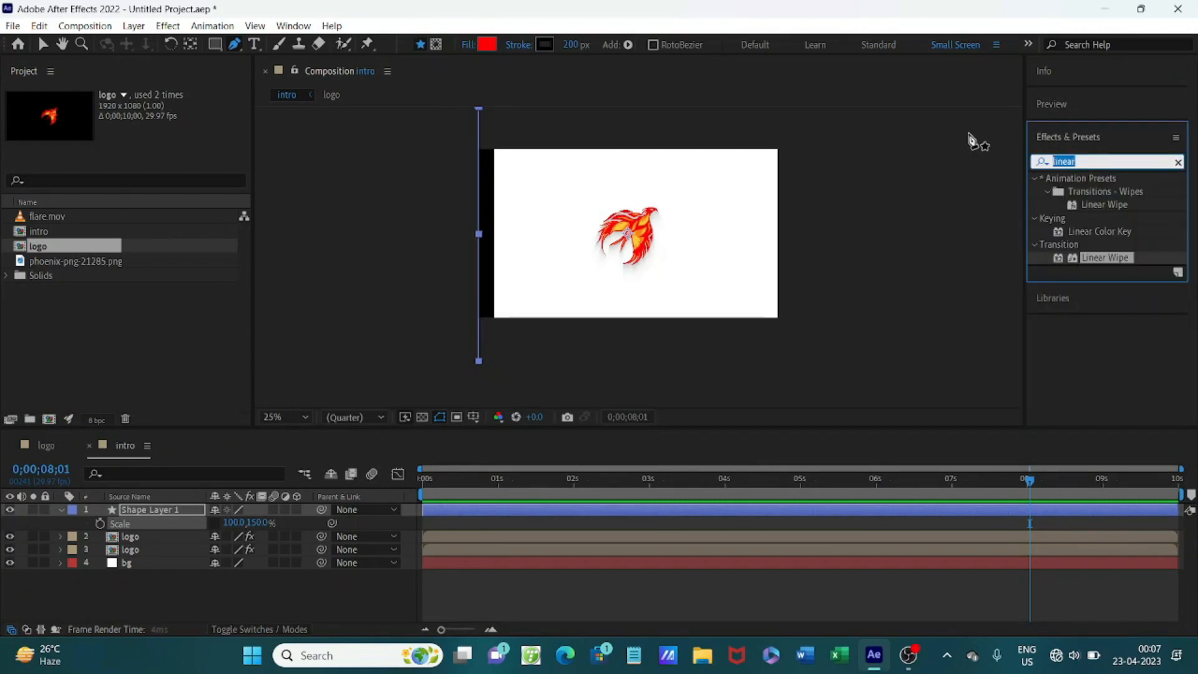
text(transform)
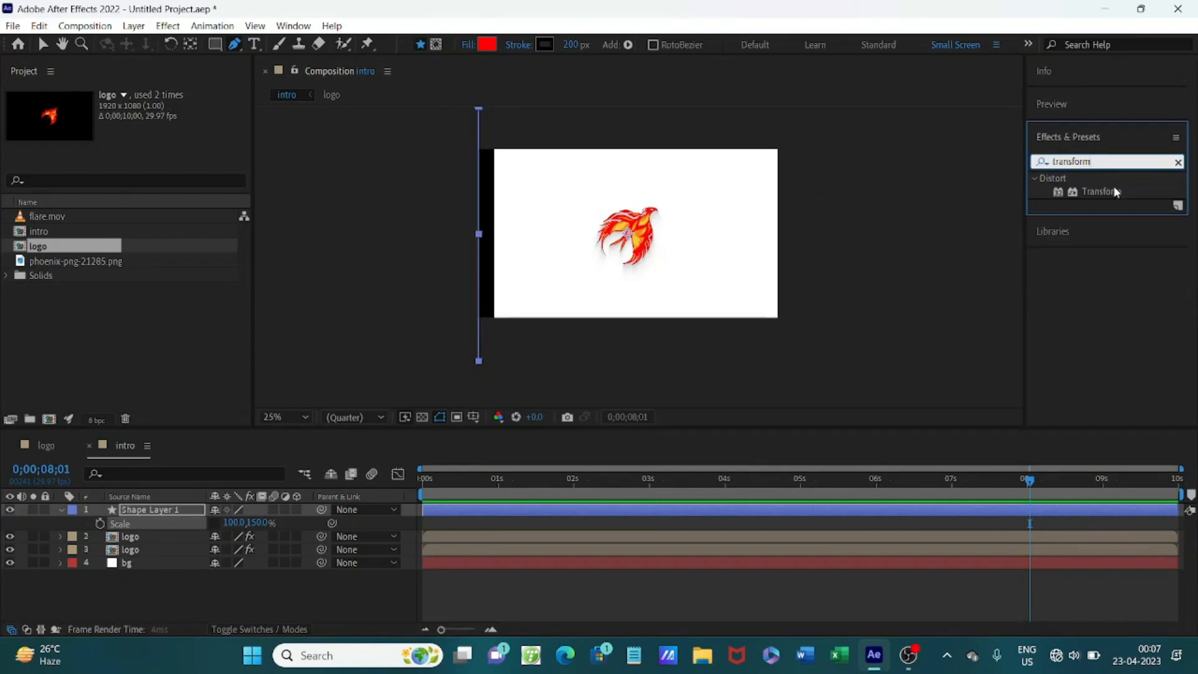
double_click(1115, 191)
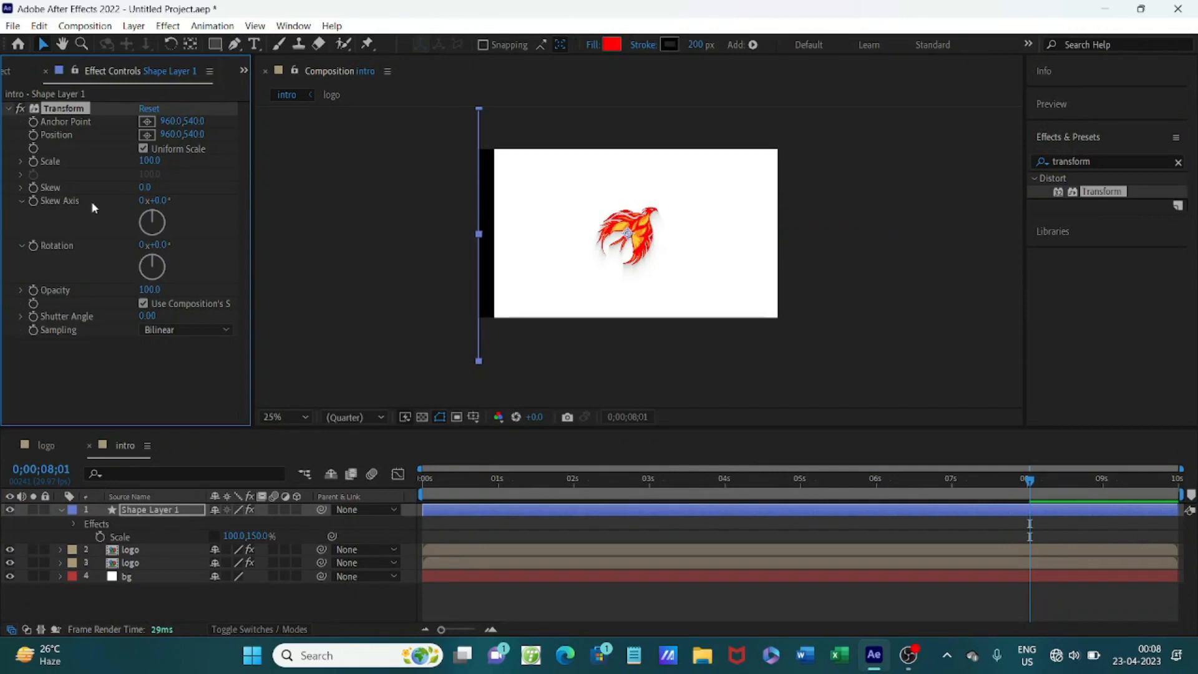
click(148, 161)
text(105)
key(Return)
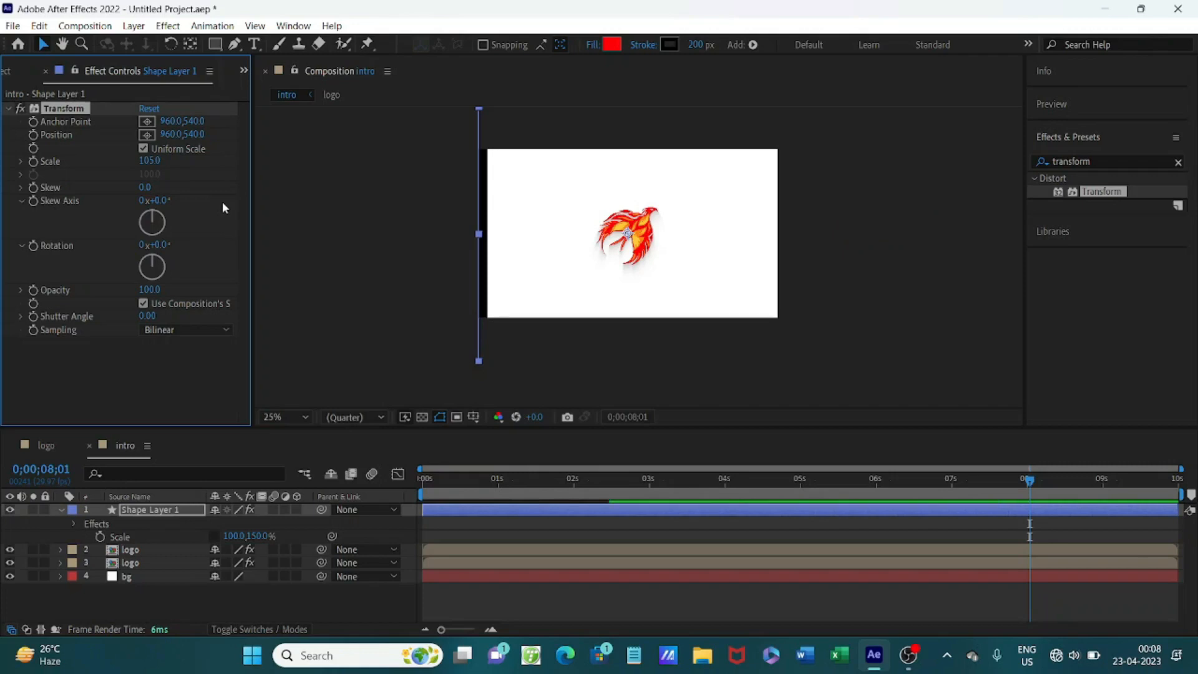
Set the shape layer's rotation to -315°.
key(r)
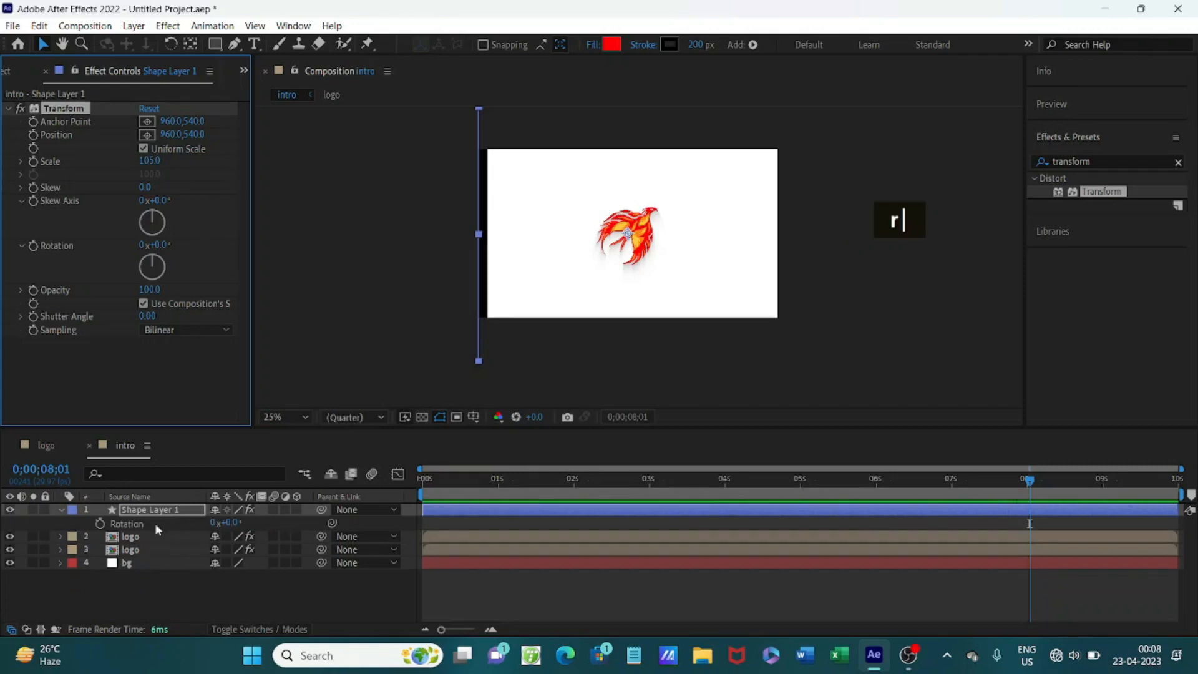
click(230, 522)
text(-315)
key(Return)
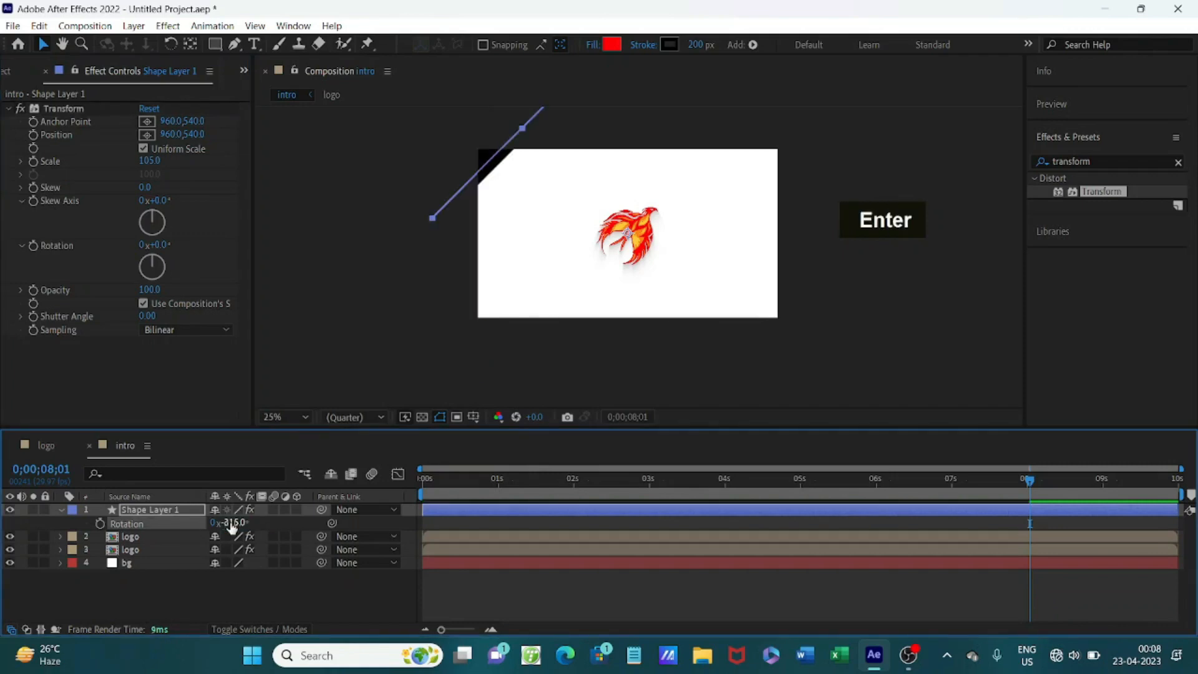
Reveal the shape layer's Position property and go to the start of the composition.
key(p)
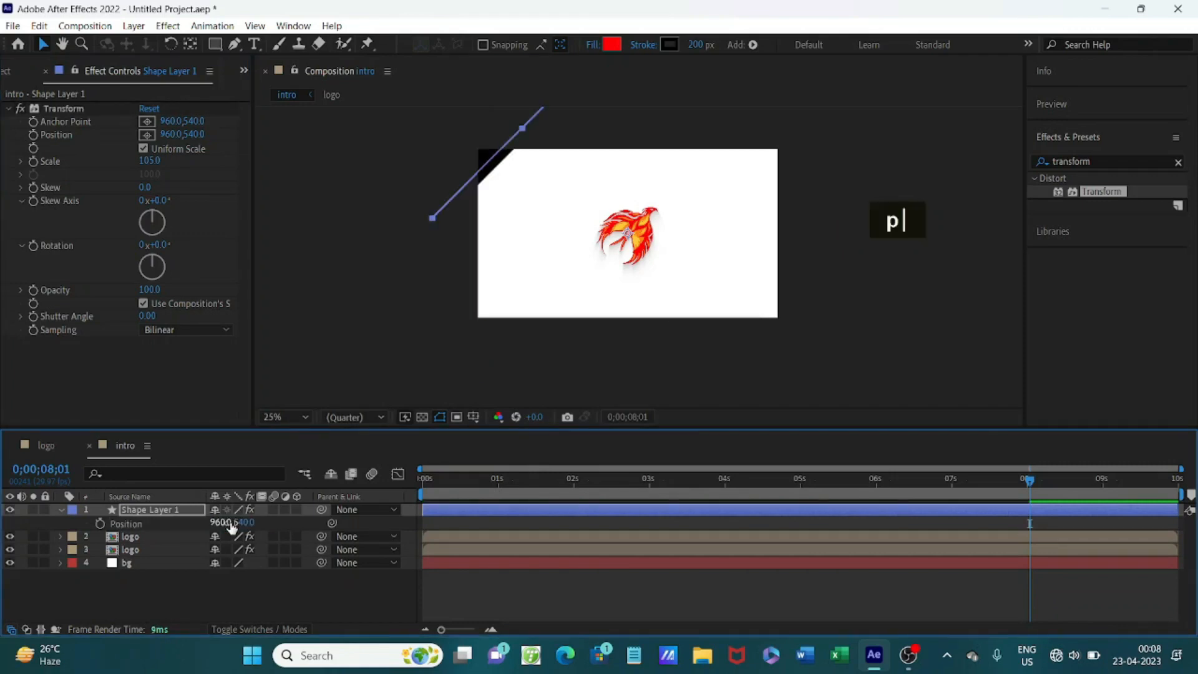
click(410, 474)
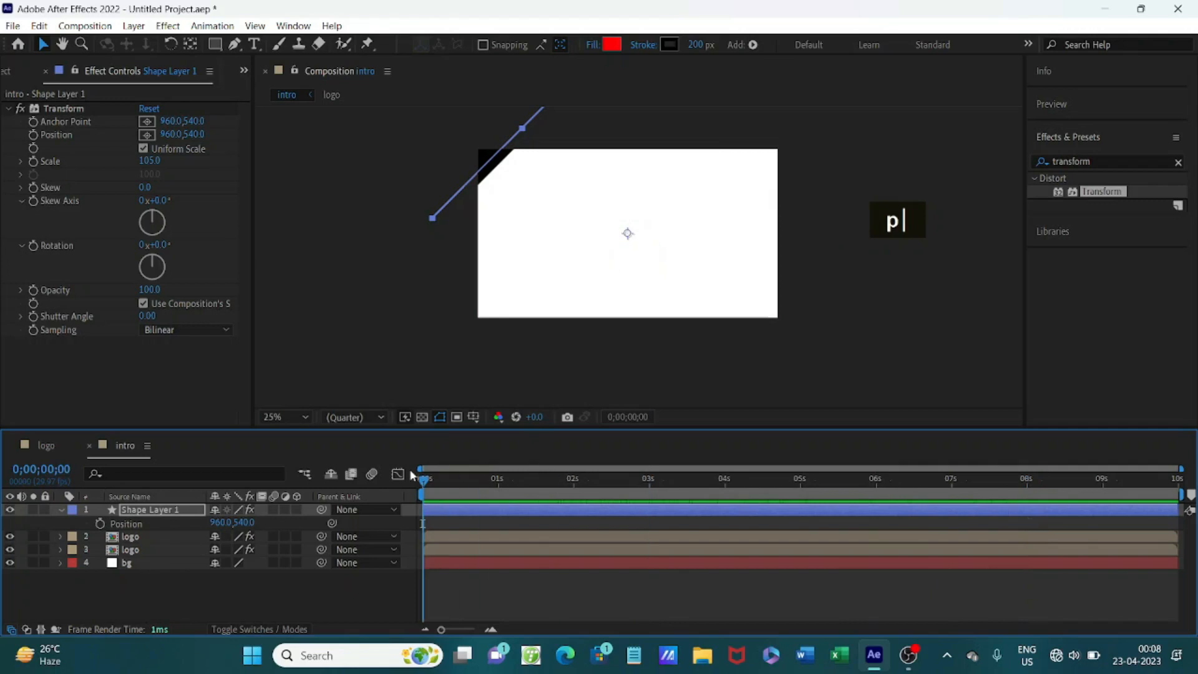
drag(423, 479, 1028, 492)
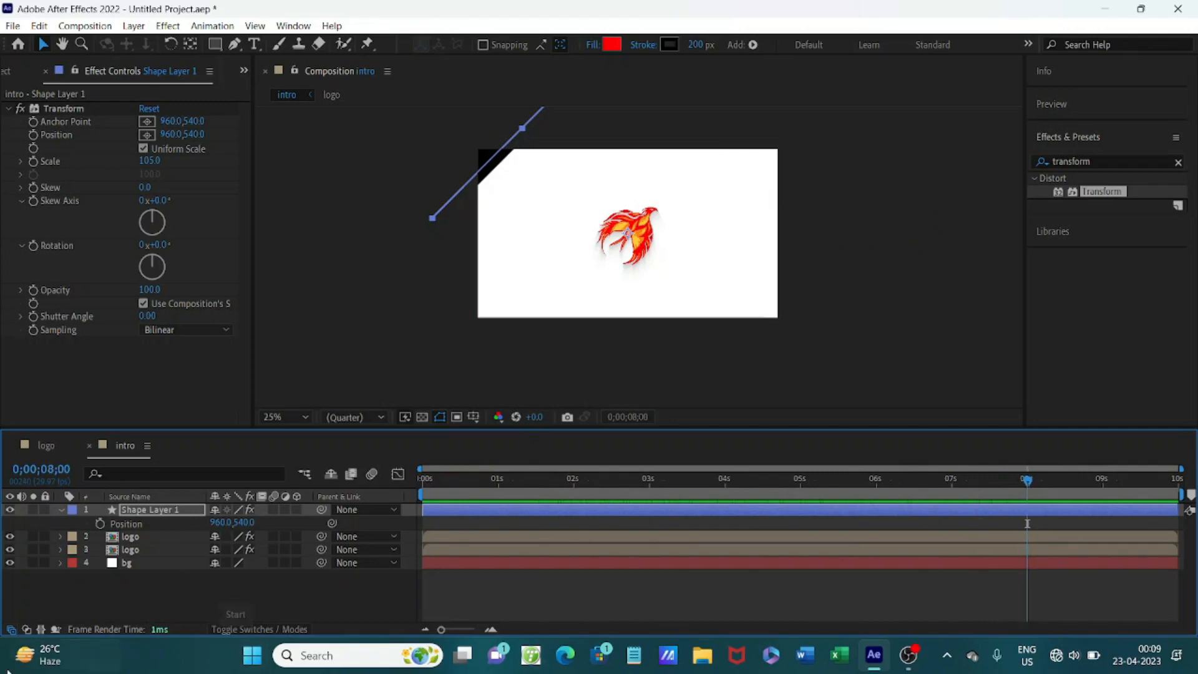
click(99, 523)
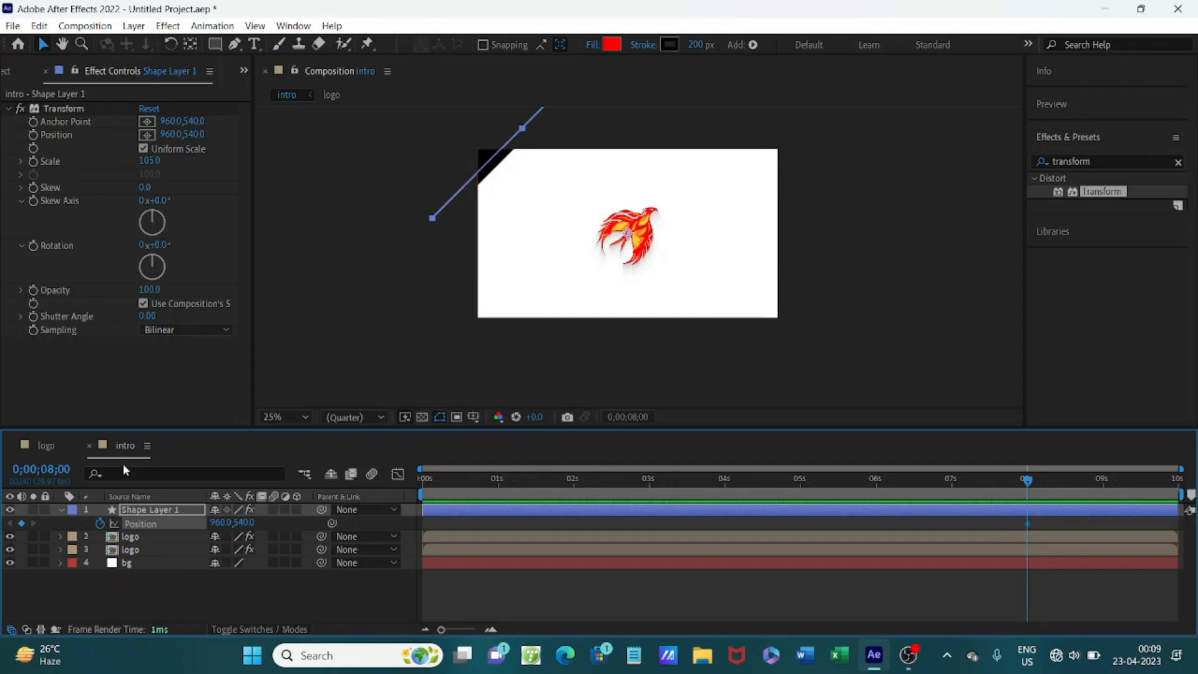
key(ctrl+z)
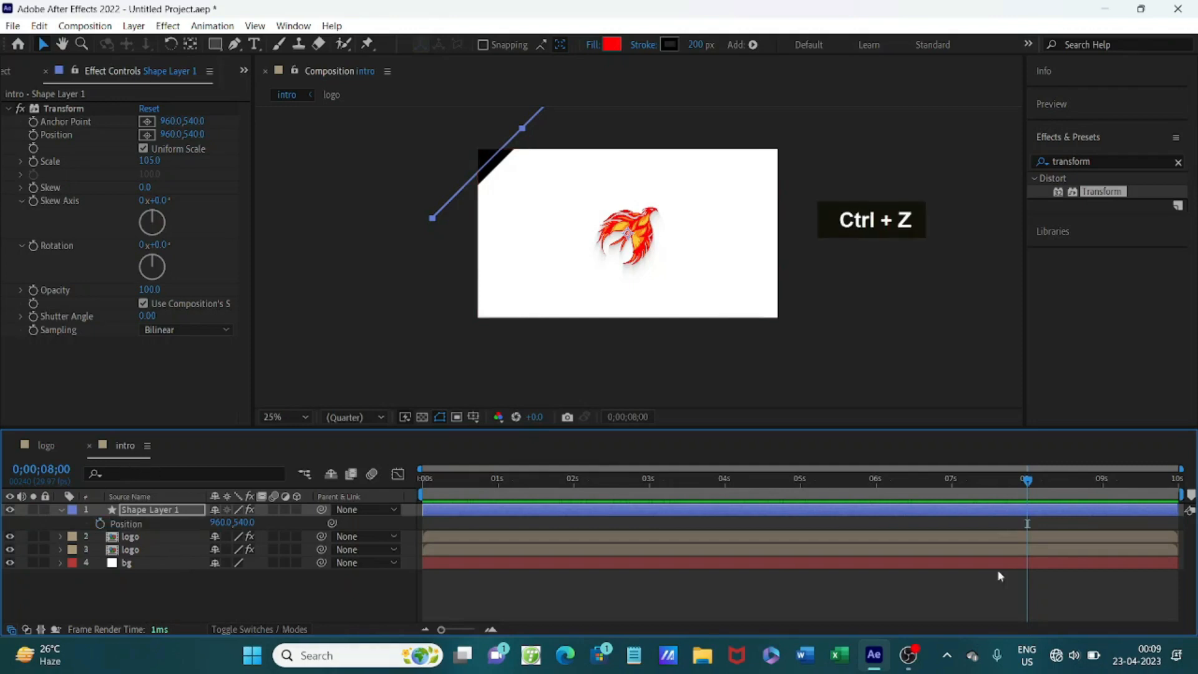
Add a Position keyframe to the shape layer at 0;00;00;00.
key(Home)
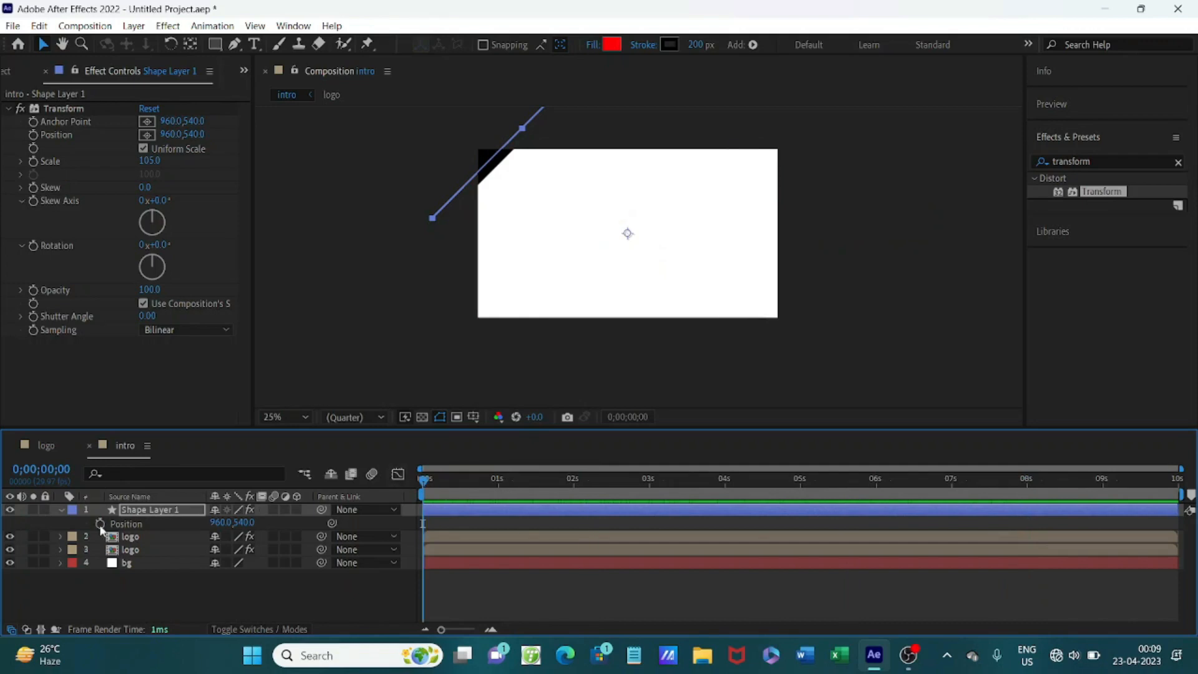
click(100, 523)
click(425, 480)
At 0;00;08;00, move the black stroke diagonally to the frame's lower-right corner, to a position of about 2608, 1748.
drag(466, 482, 1027, 483)
drag(489, 160, 667, 235)
key(ctrl+z)
click(514, 138)
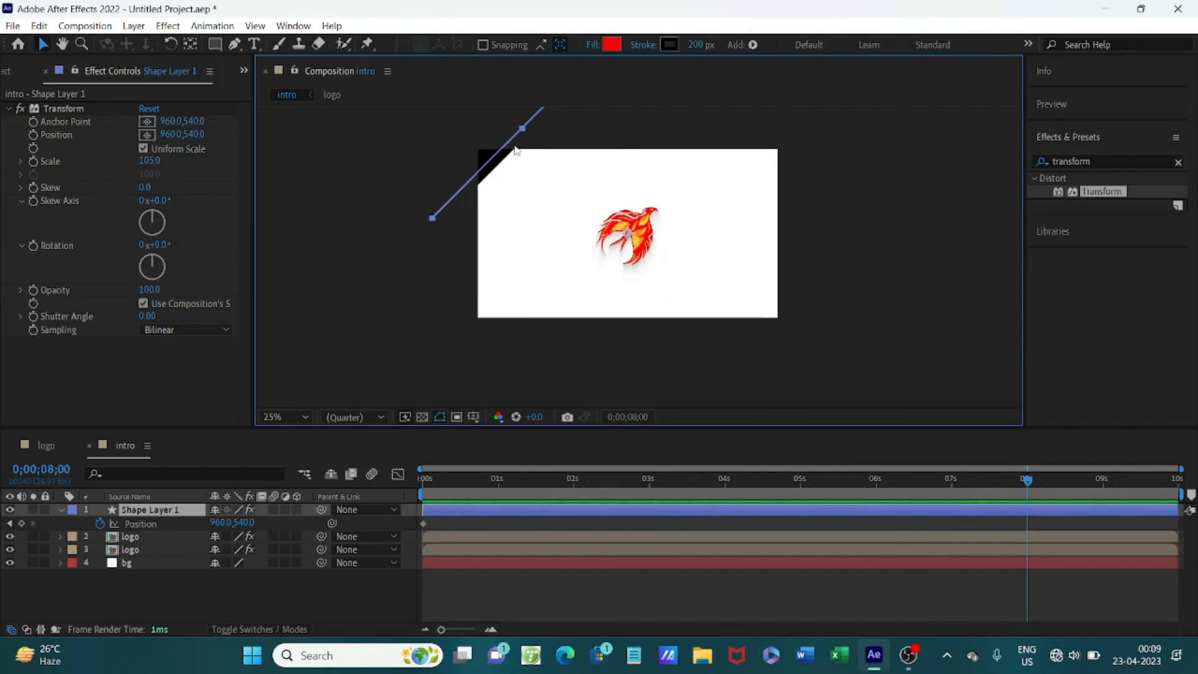
drag(494, 158, 768, 326)
Apply Easy Ease to both of the shape layer's Position keyframes.
drag(1040, 531, 422, 527)
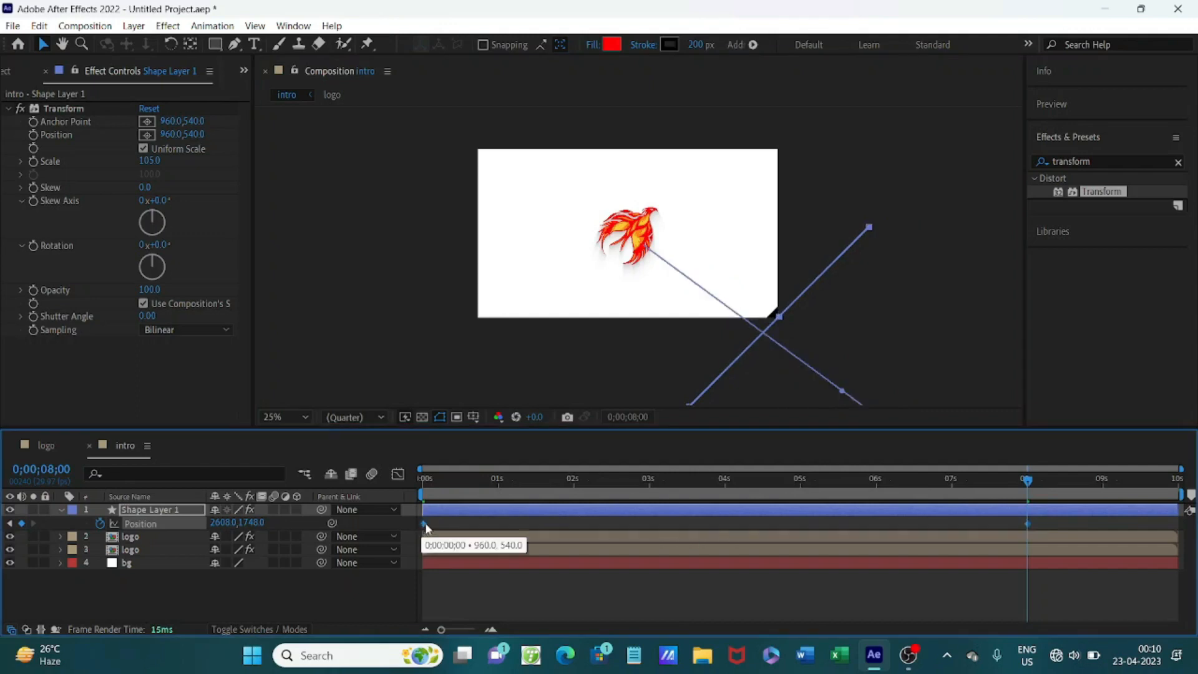
right_click(422, 525)
right_click(422, 525)
click(679, 368)
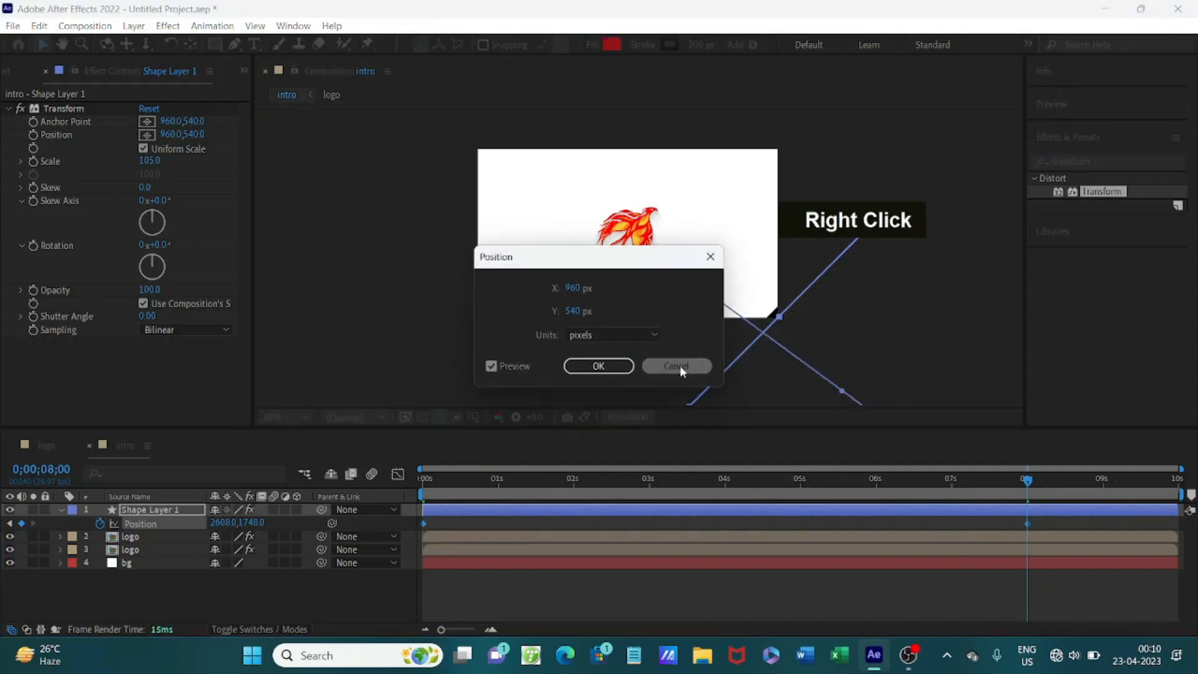
right_click(422, 525)
mouse_move(537, 508)
click(652, 552)
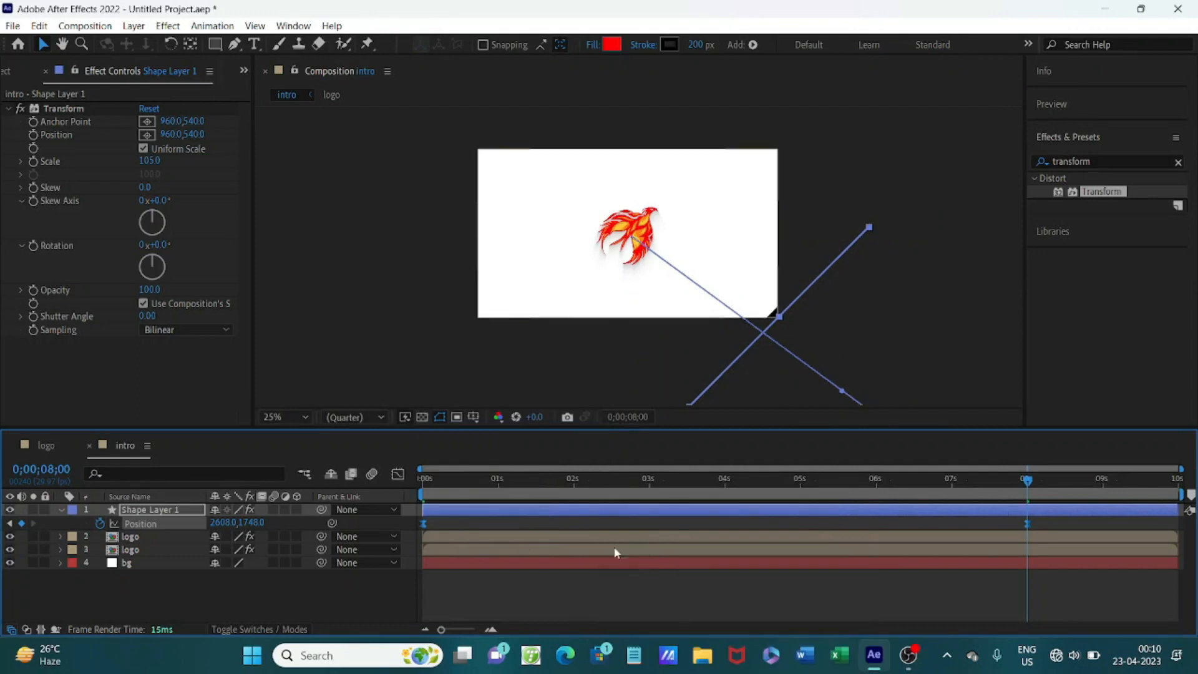
In an enlarged Graph Editor, reshape the Position speed curve so it peaks at the very start and eases out slowly to 8 seconds.
click(397, 474)
scroll(998, 567, down, 2)
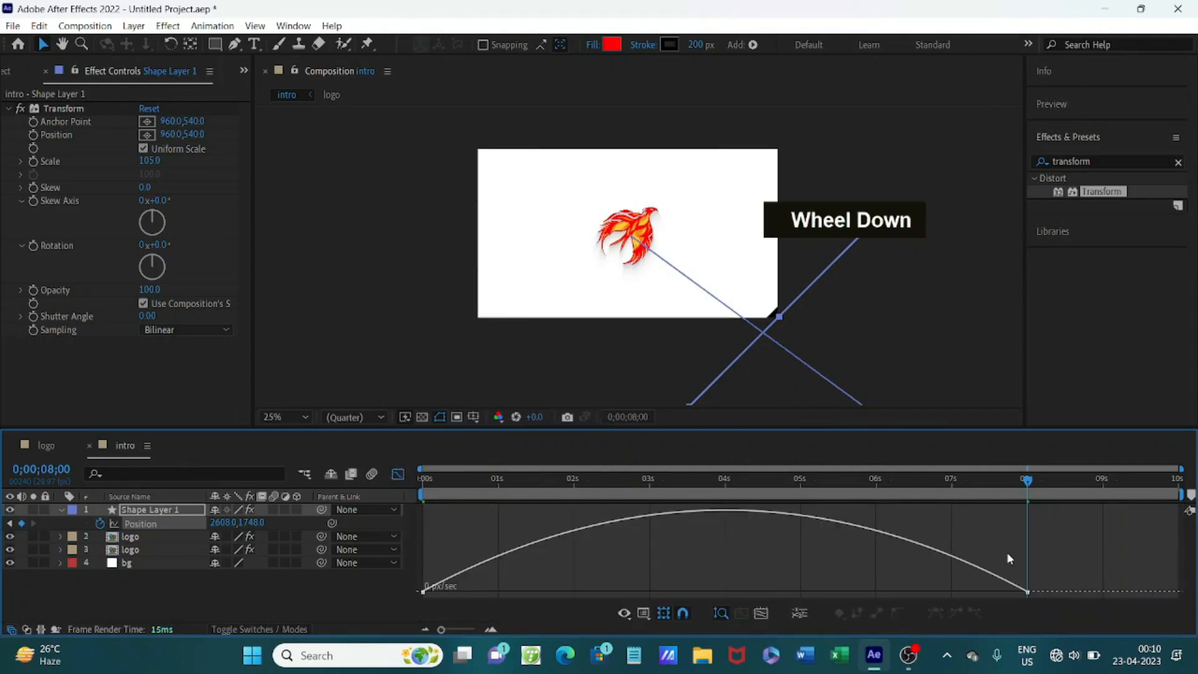
drag(1005, 431, 1029, 353)
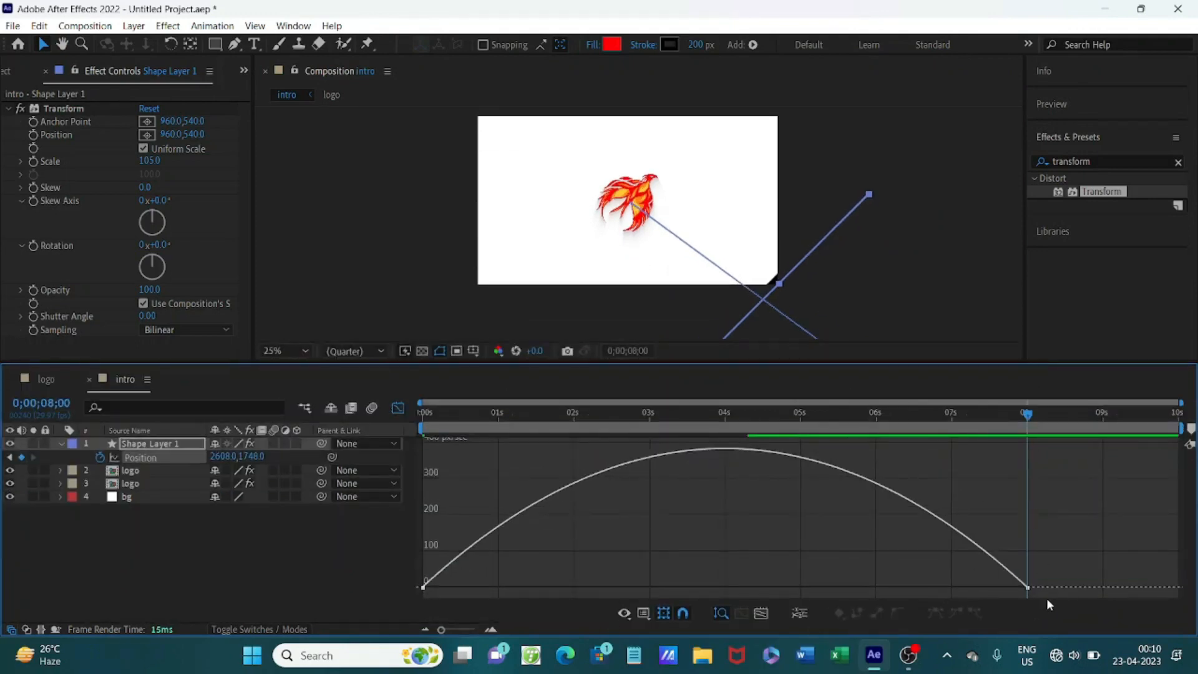
click(1026, 587)
drag(926, 587, 658, 588)
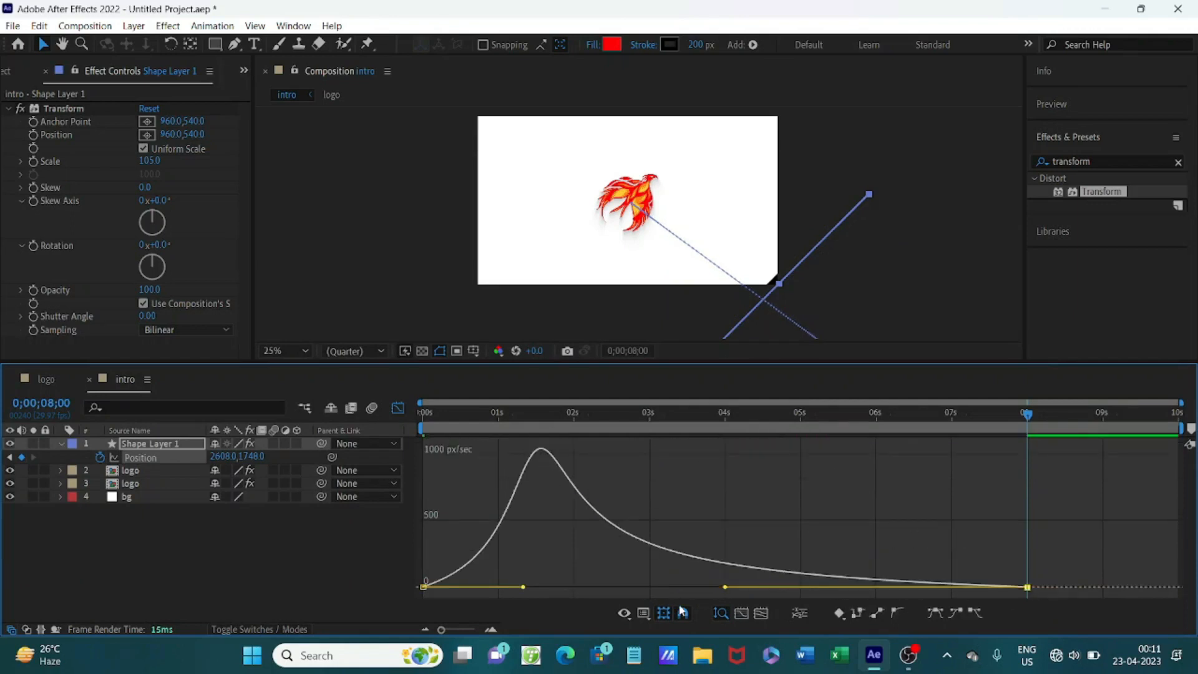
drag(523, 589, 426, 586)
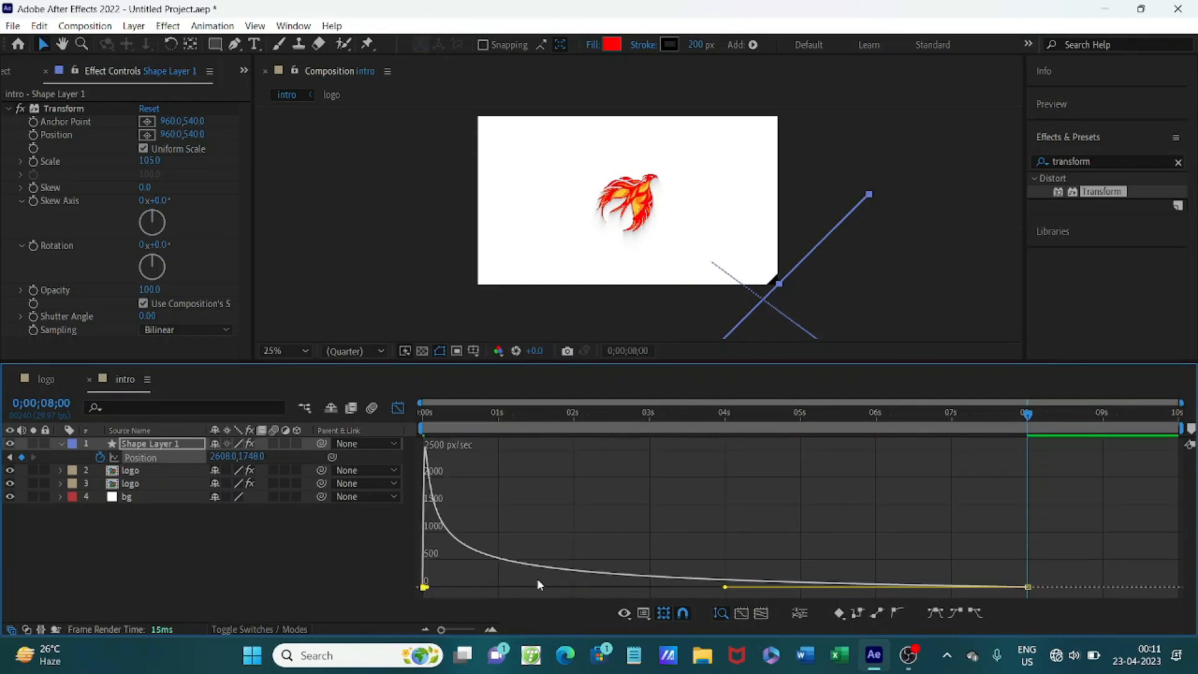
Duplicate the animated shape layer three times and return from the Graph Editor to the layer bars.
click(165, 450)
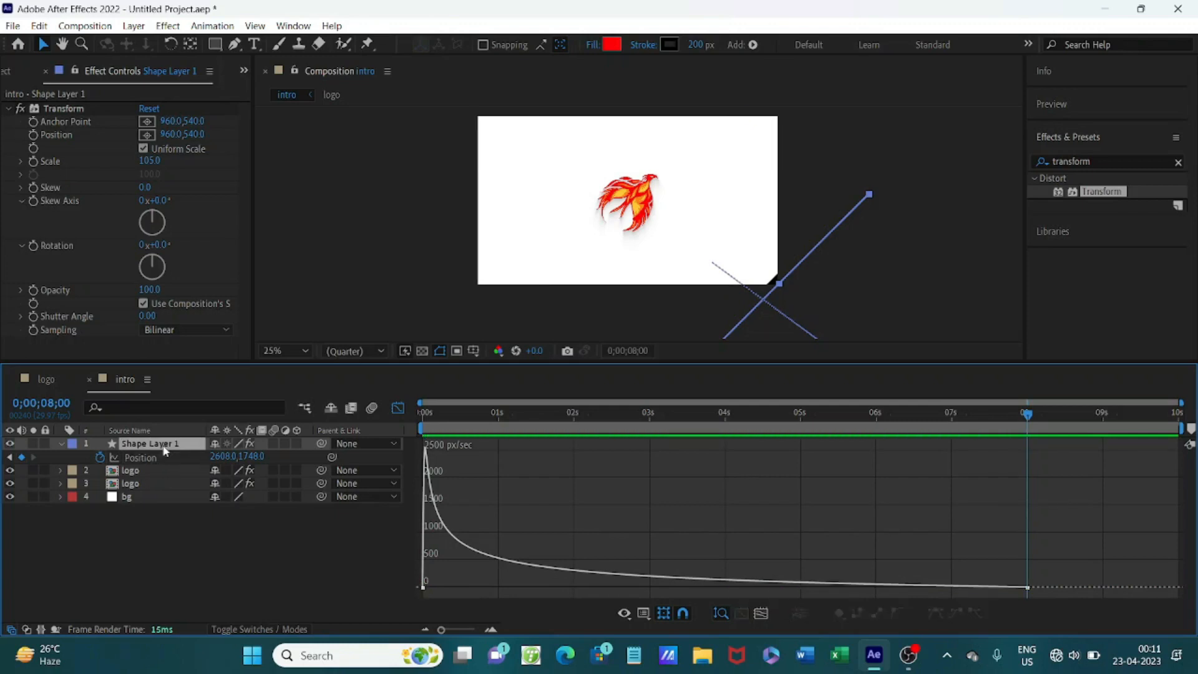
key(ctrl+d)
click(397, 408)
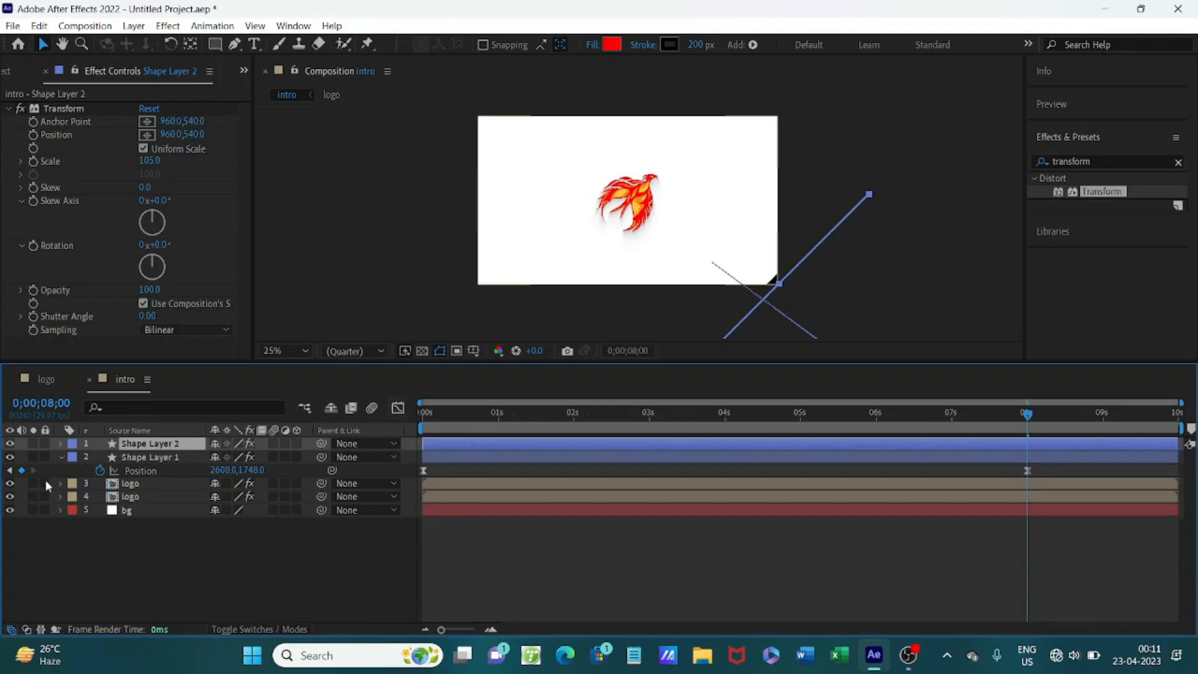
key(ctrl+d)
key(ctrl+d)
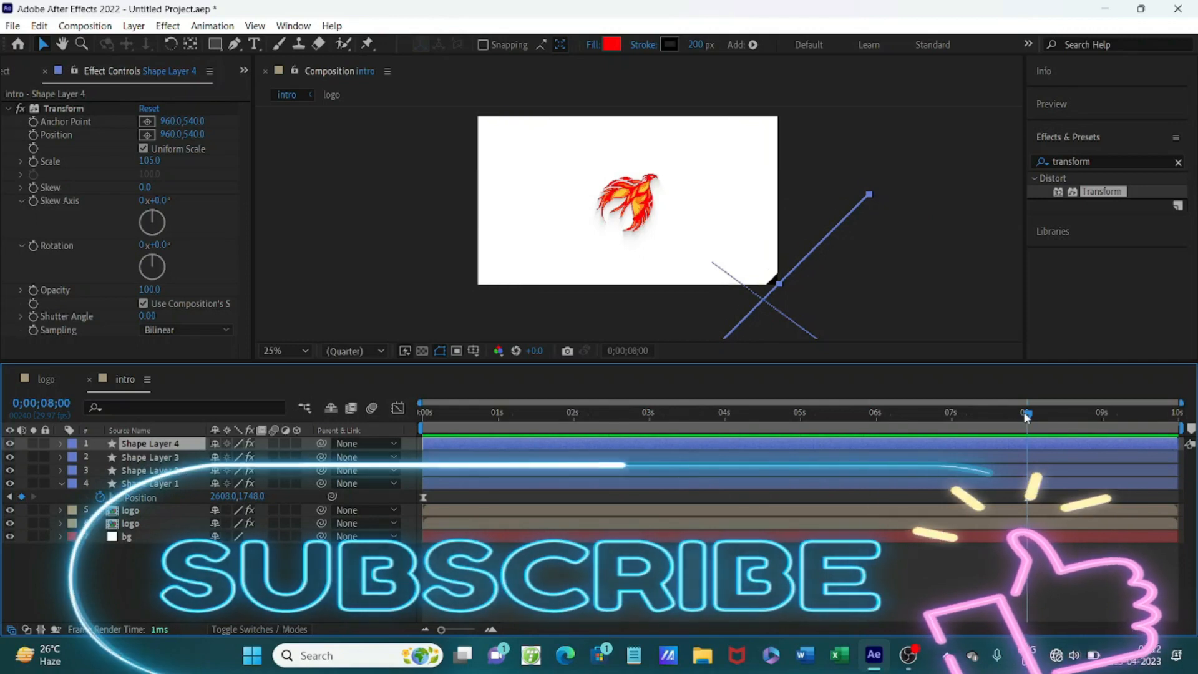
Stagger the shape layers, starting Shape Layer 1 at about 0.4 s, Shape Layer 2 at about 0.9 s and Shape Layer 4 at about 3 s.
key(Home)
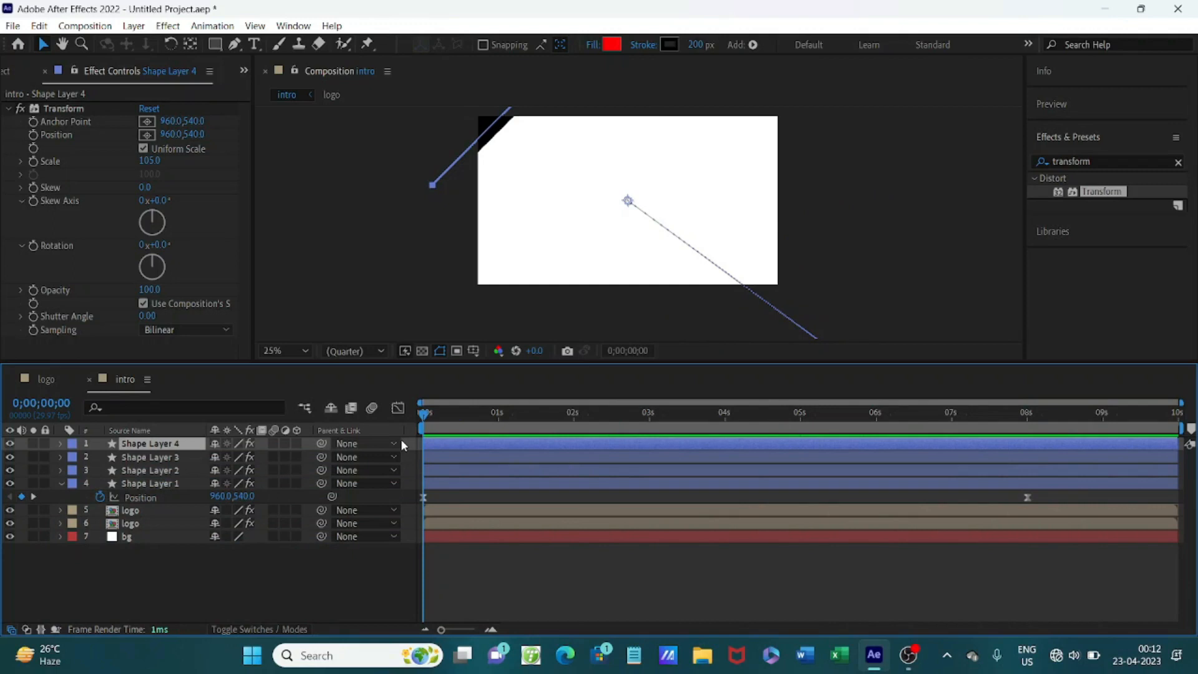
drag(456, 484, 752, 442)
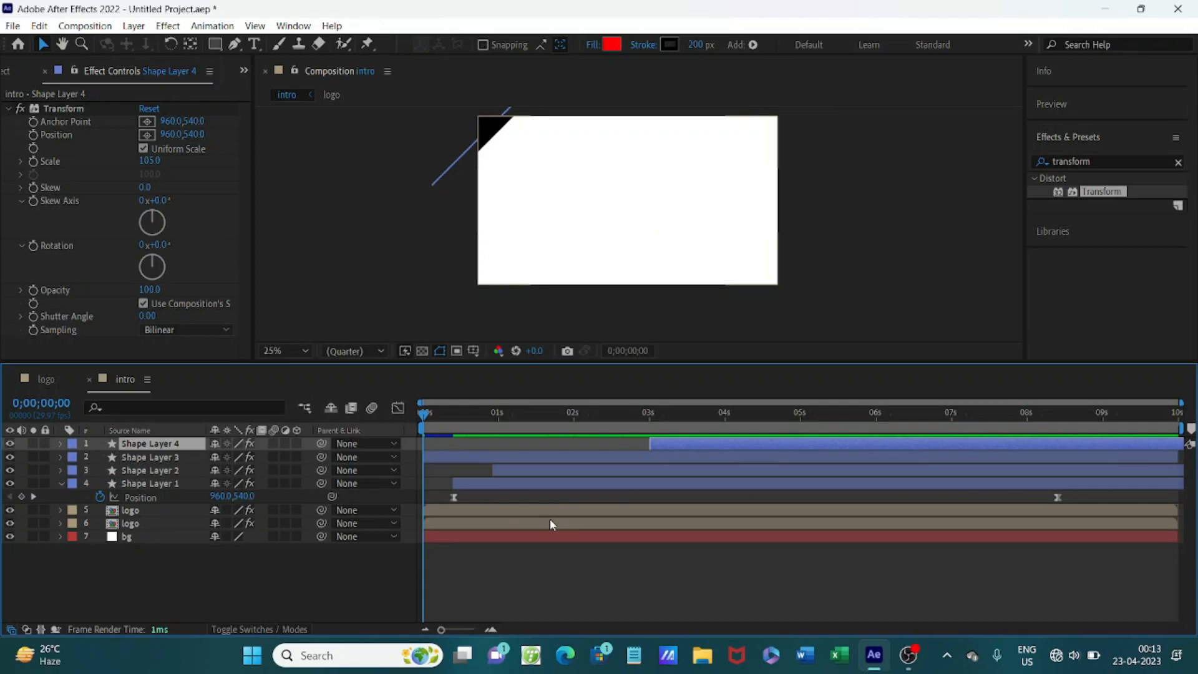
Set the Transform effect's scale on Shape Layer 2 to 110 and preview the strokes at around one second.
click(170, 471)
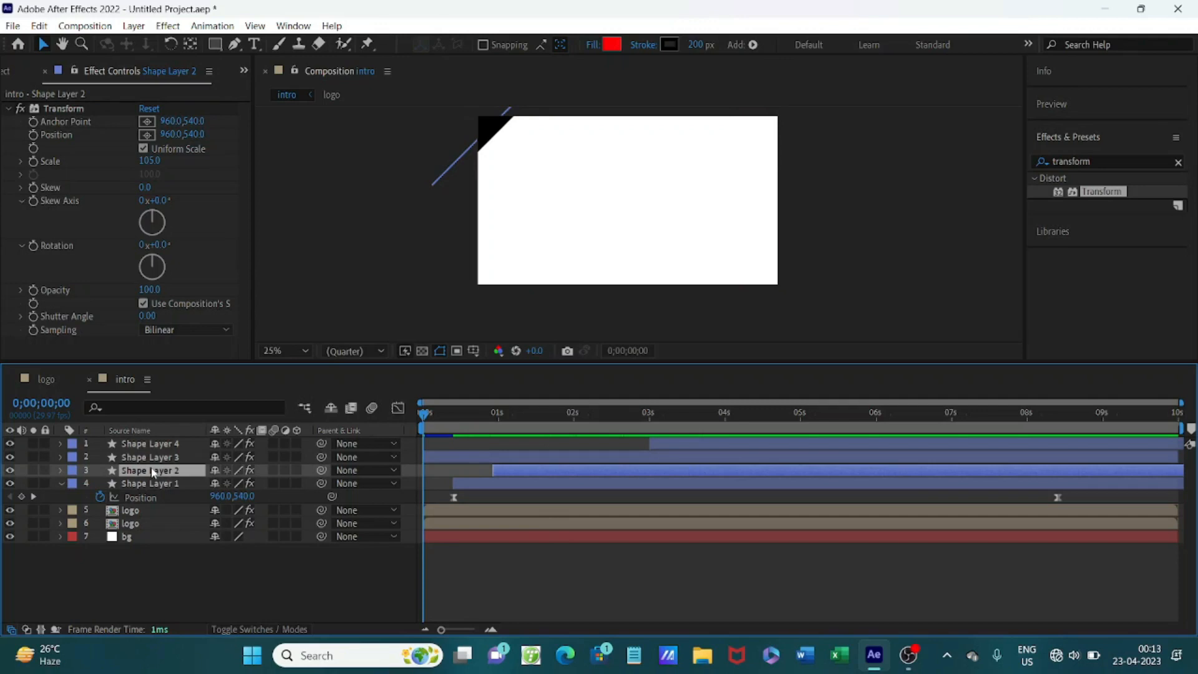
click(149, 162)
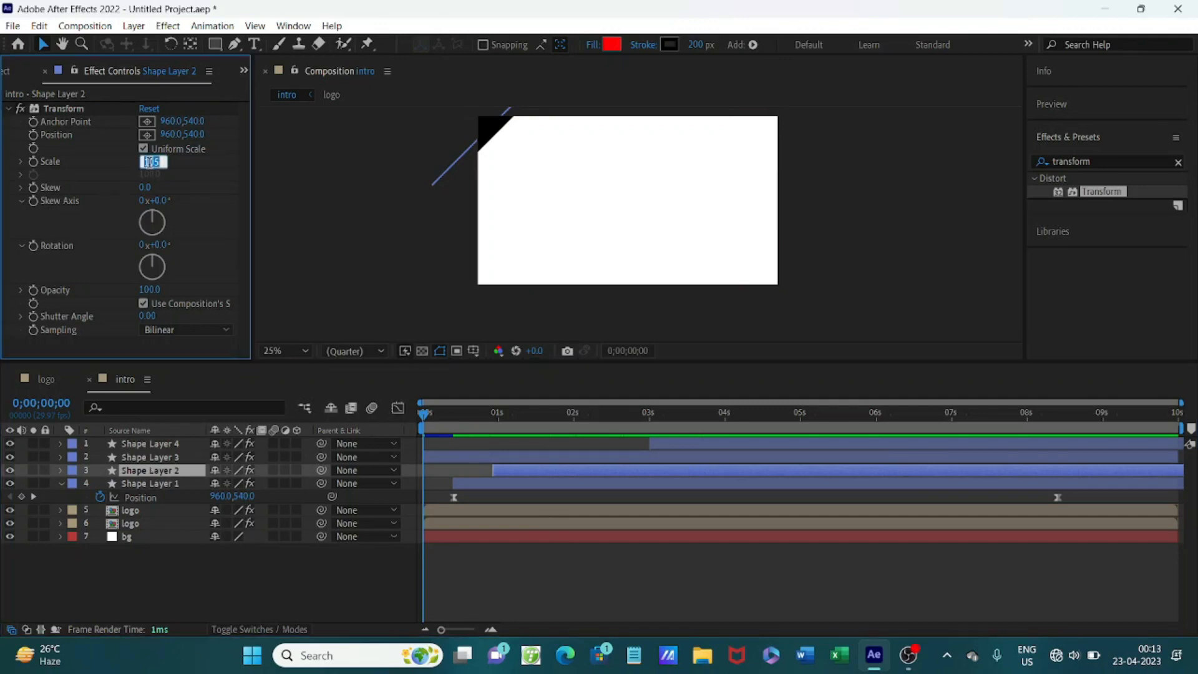
text(110)
key(Return)
drag(426, 413, 500, 430)
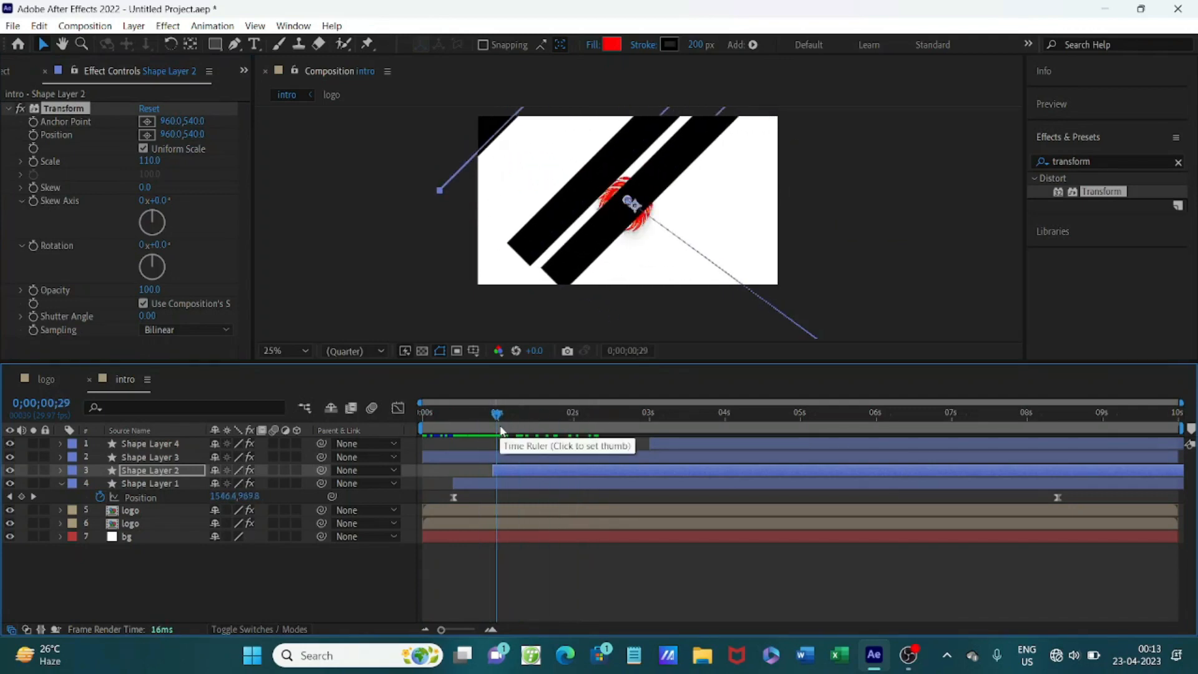
Set the Transform effect's scale on Shape Layer 3 to 115.
click(184, 454)
click(148, 167)
text(115)
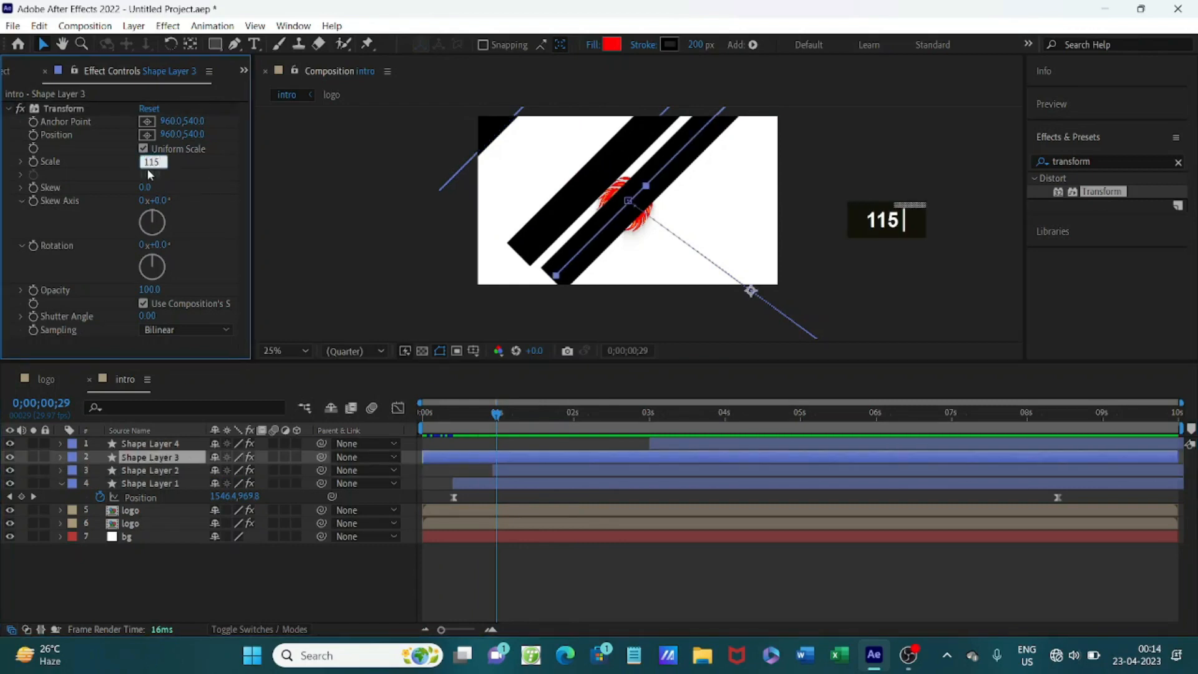
key(Return)
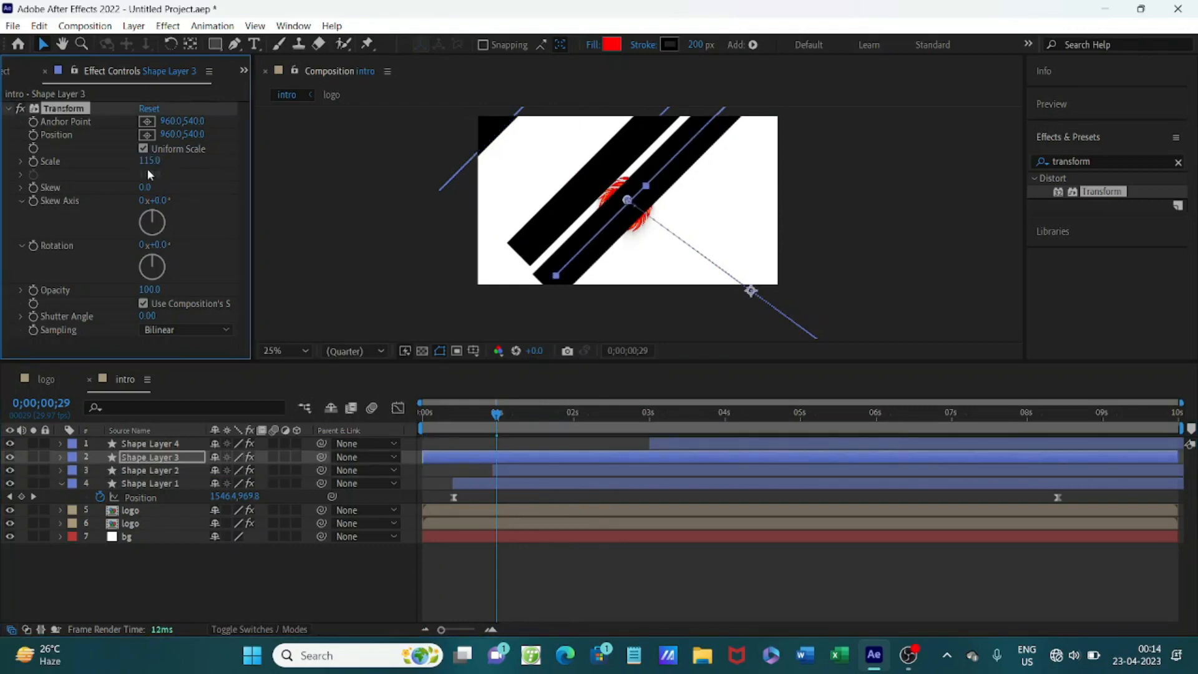
Set the Transform effect's scale on Shape Layer 4 to 115.
click(179, 444)
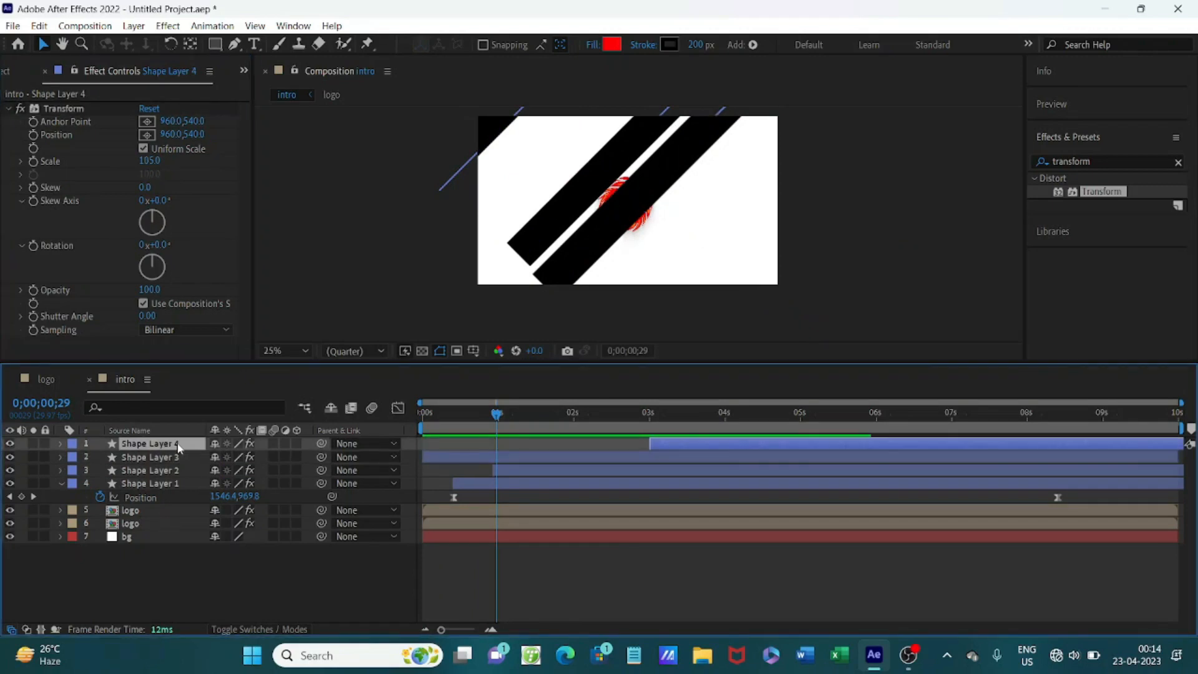
click(149, 161)
text(115)
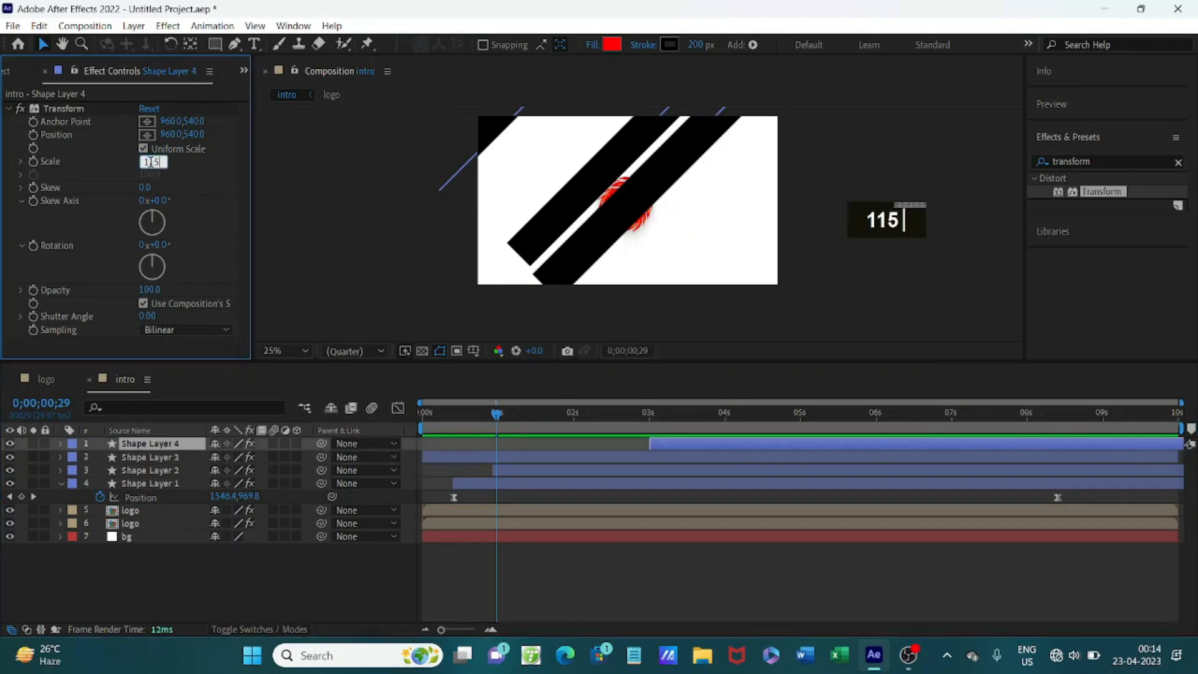
key(Return)
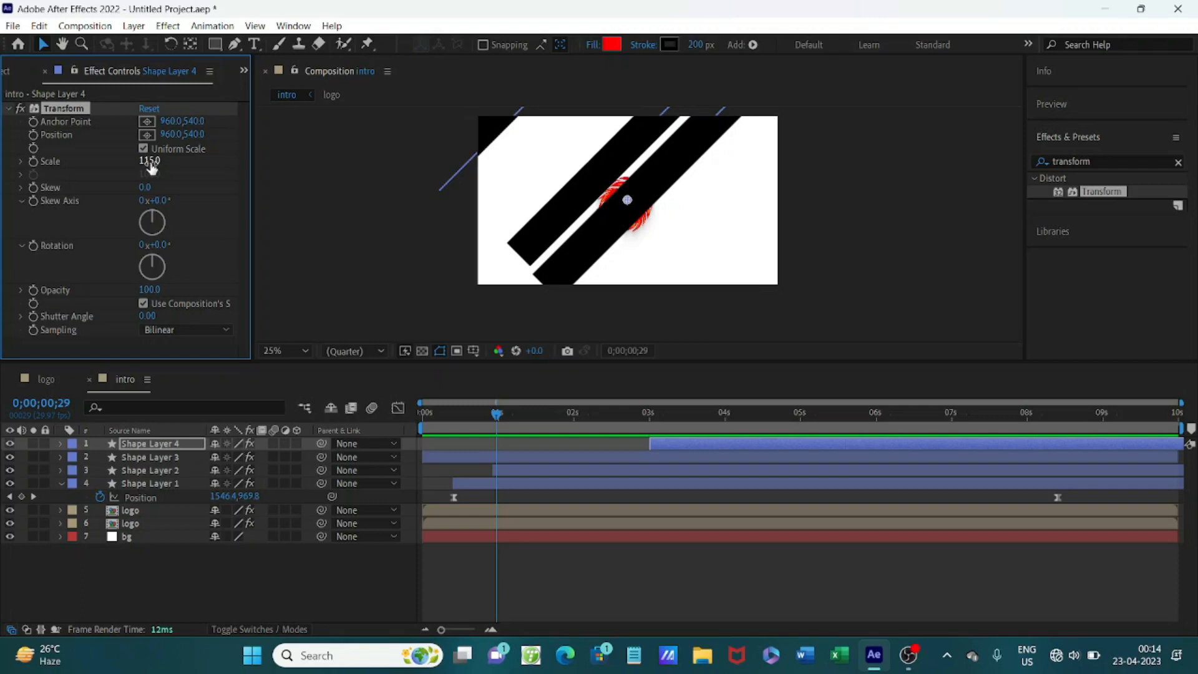
Set the stroke width of Shape Layer 2 to 80 px.
click(170, 471)
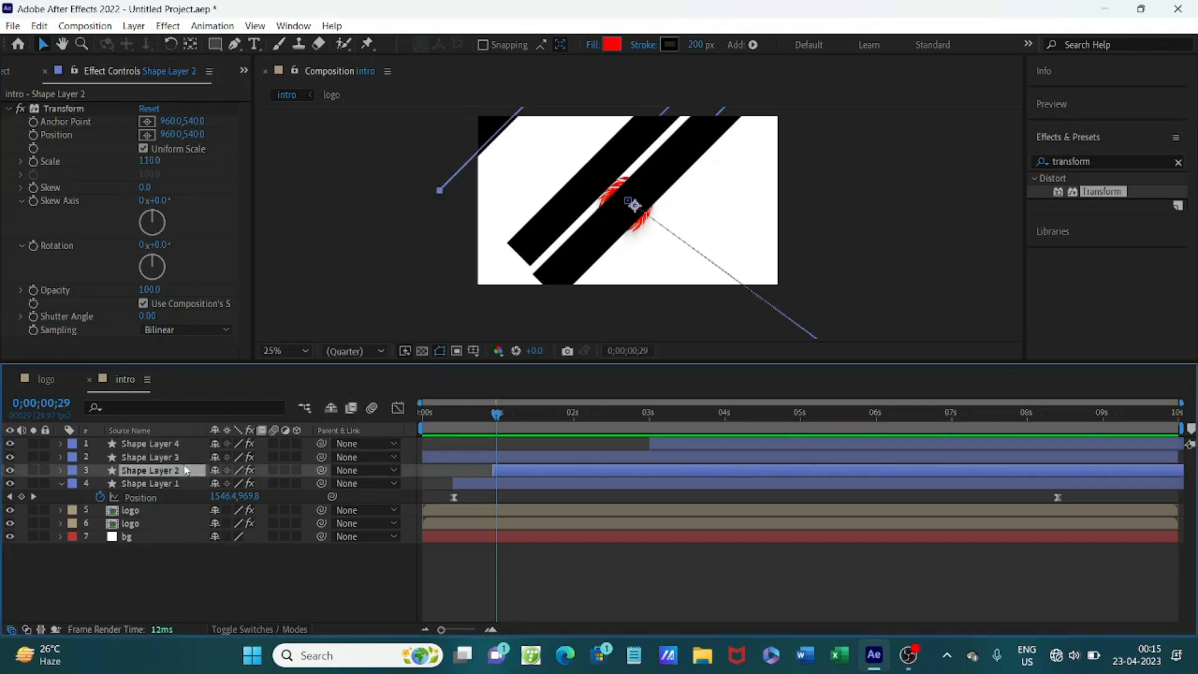
click(694, 45)
text(80)
key(Return)
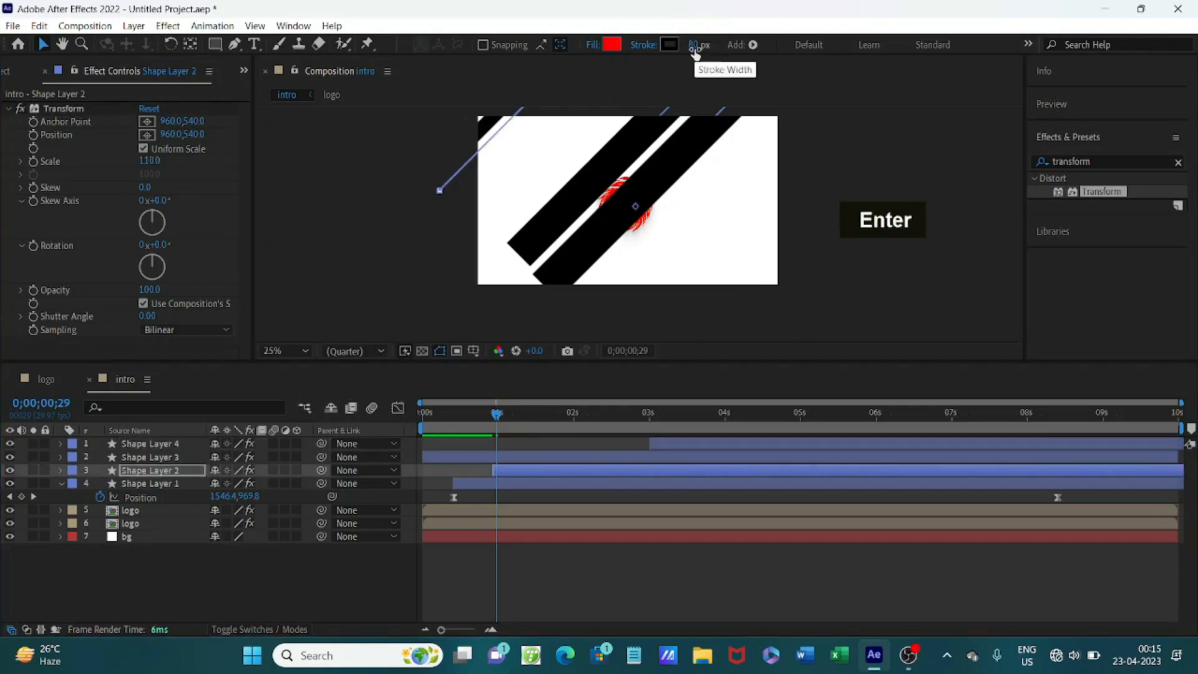
Set the stroke width of Shape Layer 3 to 115 px.
click(175, 459)
click(699, 44)
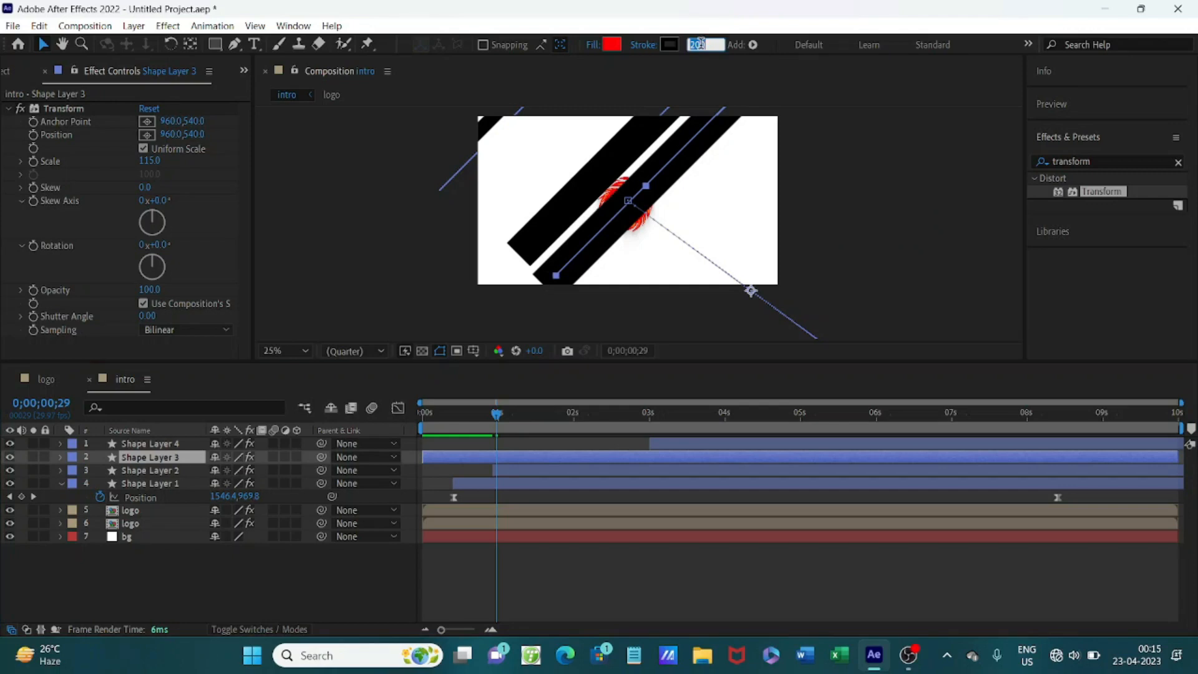
text(115)
key(Return)
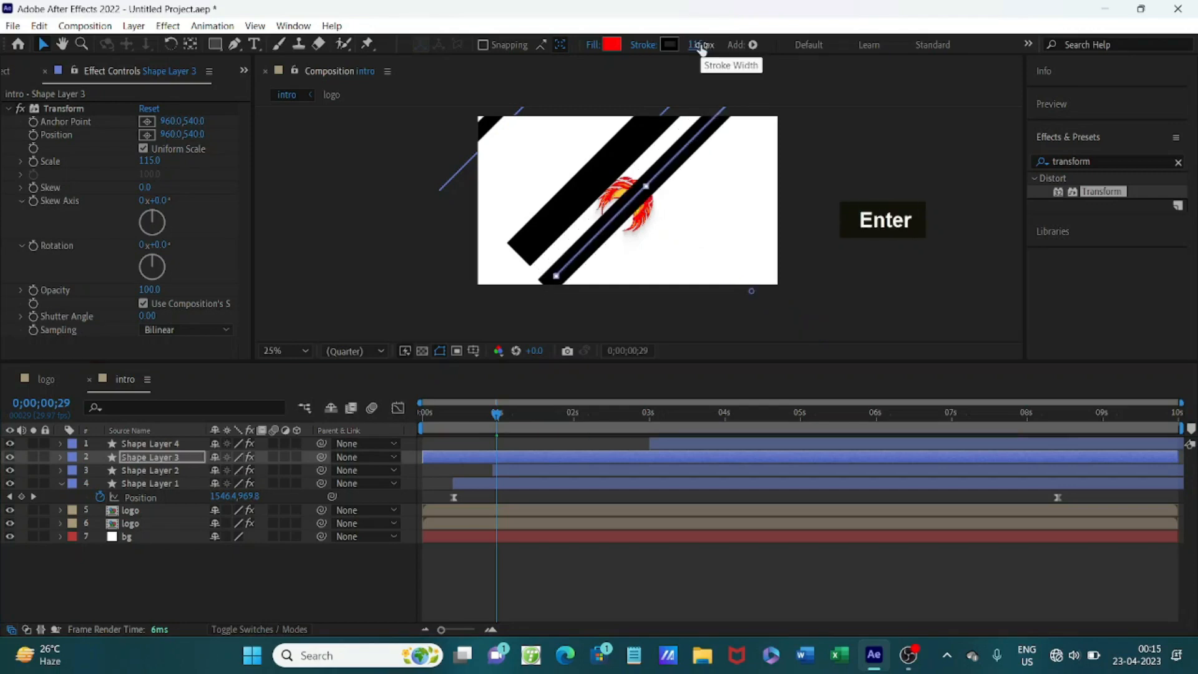
Set the stroke width of Shape Layer 4 to 60 px.
click(151, 444)
click(701, 45)
text(60)
key(Return)
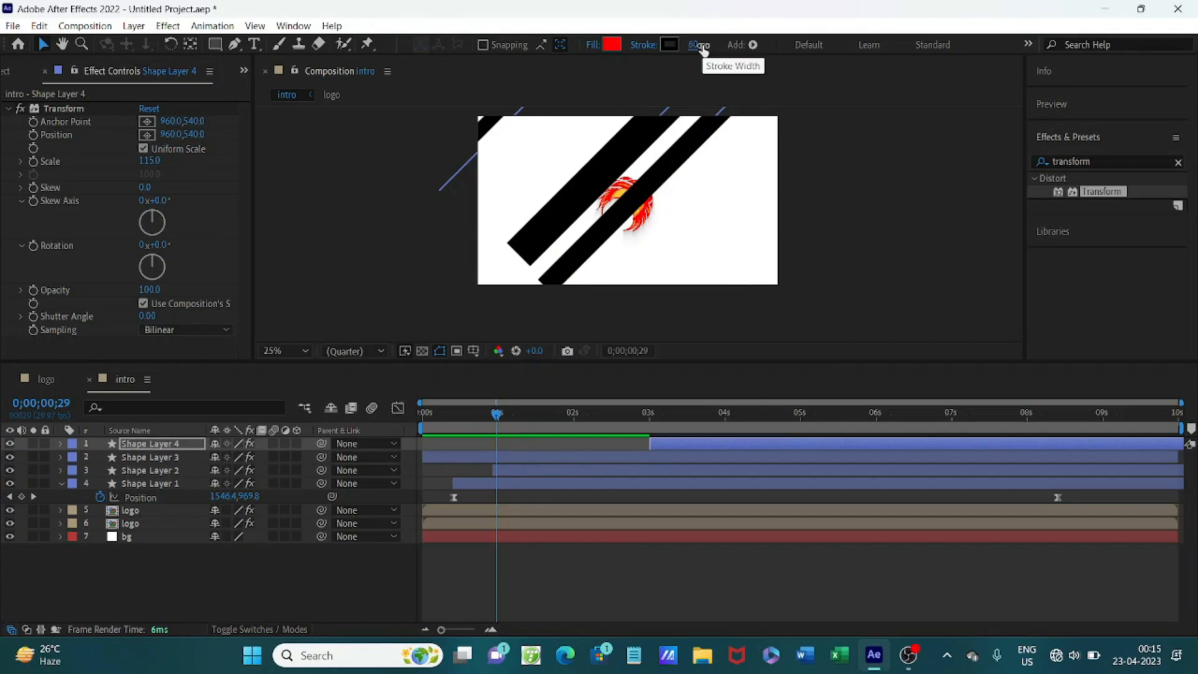
Shift Shape Layer 4 to start at about 1 s and Shape Layer 2 at about 0.7 s, and check the stroke spacing.
drag(691, 445, 428, 399)
click(507, 413)
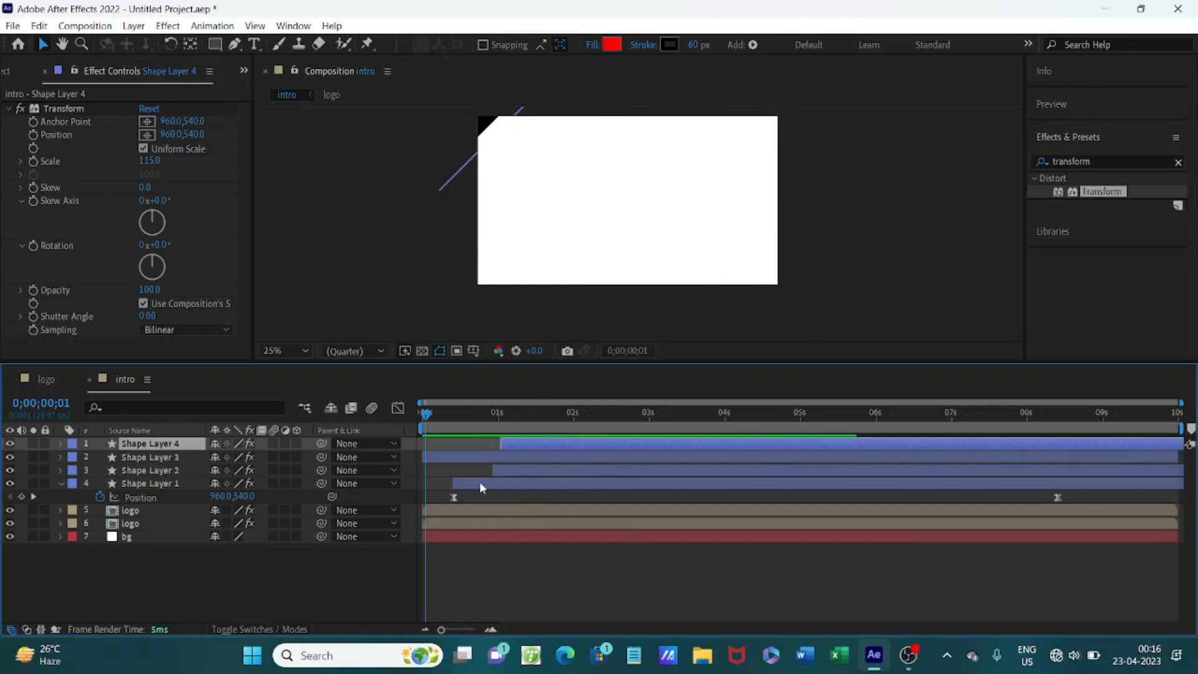
drag(488, 484, 485, 484)
drag(517, 472, 442, 454)
drag(432, 409, 500, 434)
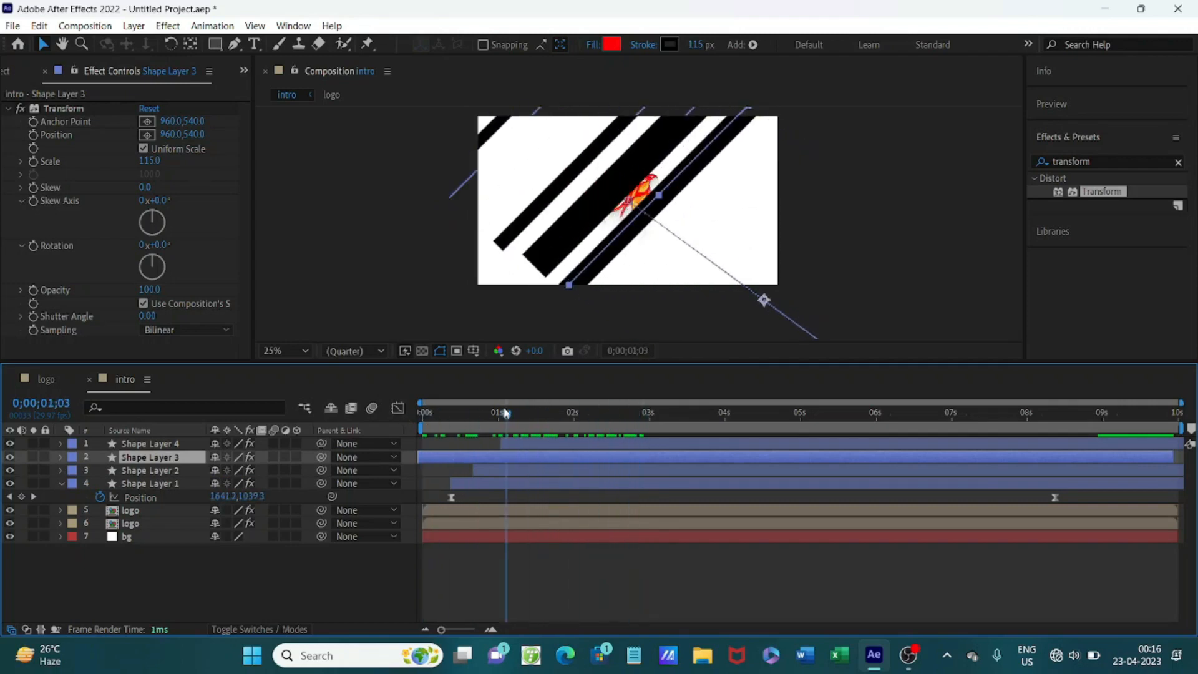
Move Shape Layer 1 slightly earlier to start at about 0.3 s and preview the strokes' movement.
click(466, 485)
drag(465, 485, 458, 484)
drag(500, 417, 544, 430)
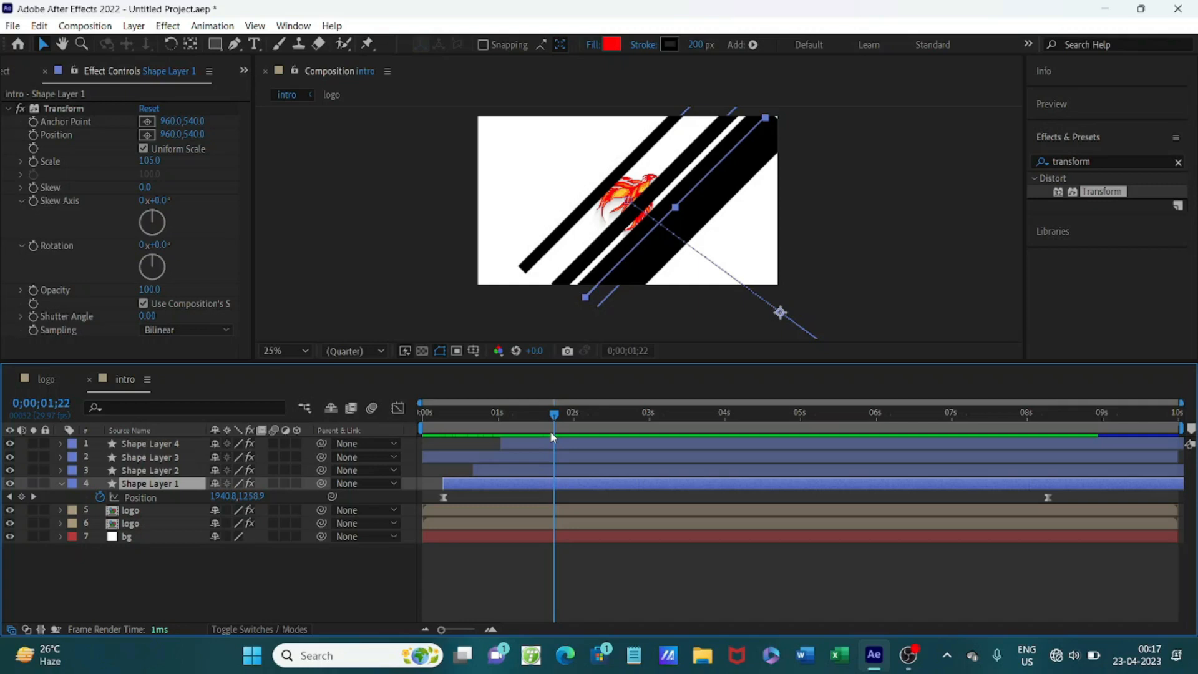
Set the stroke width of Shape Layer 1 to 120 px.
click(694, 45)
text(120)
key(Return)
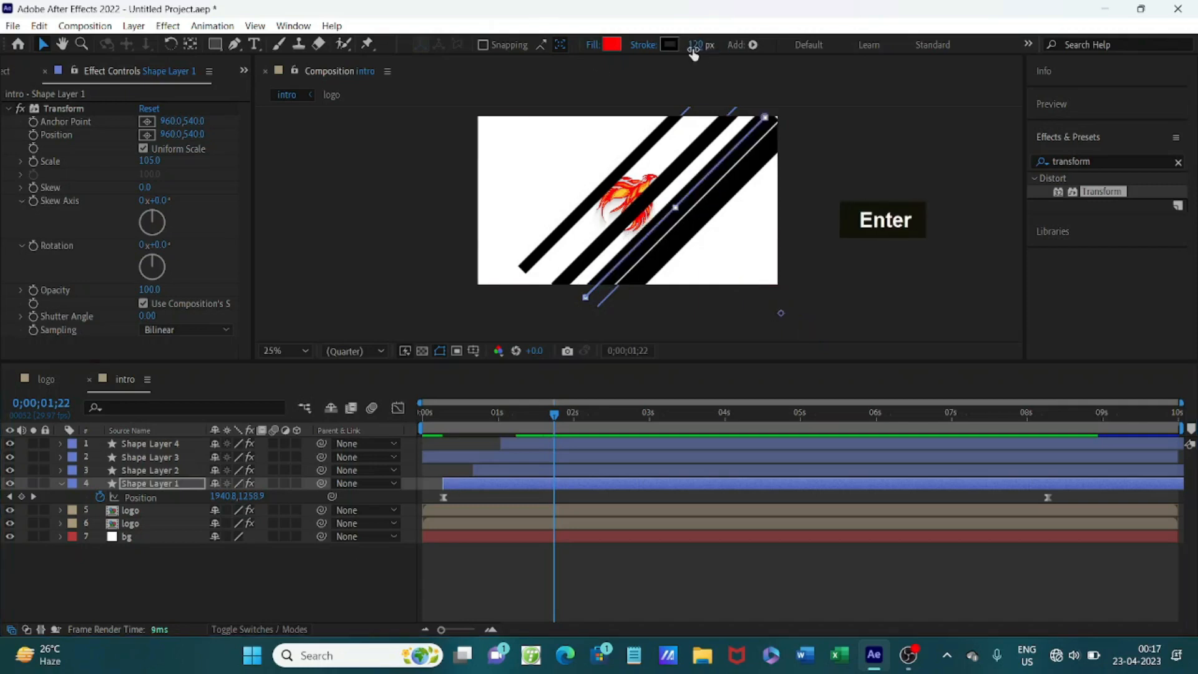
Set the stroke width of Shape Layer 4 to 150 px and check the strokes' movement along the timeline.
click(185, 446)
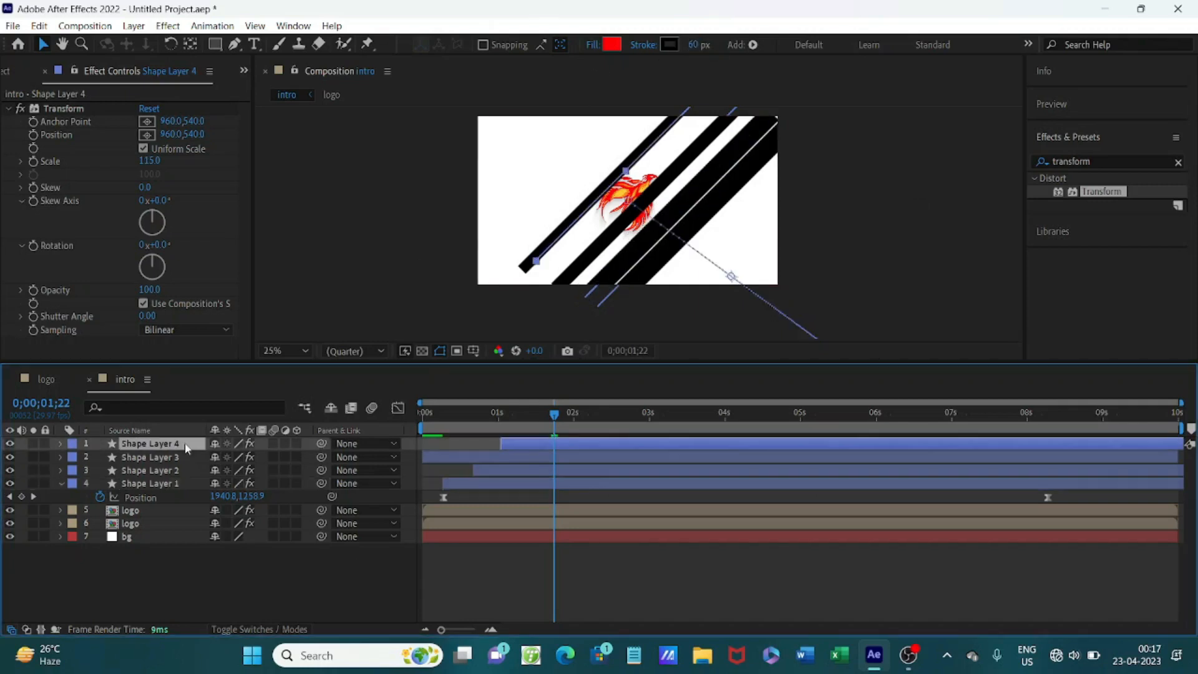
click(698, 44)
text(150)
key(Return)
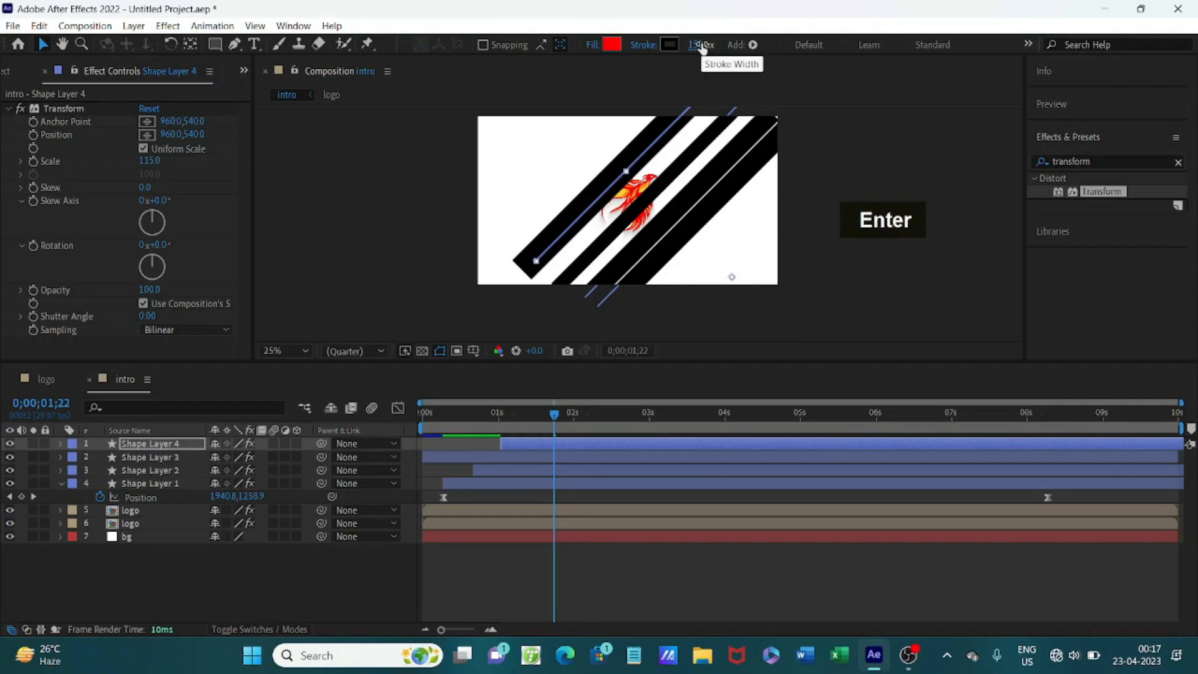
click(576, 413)
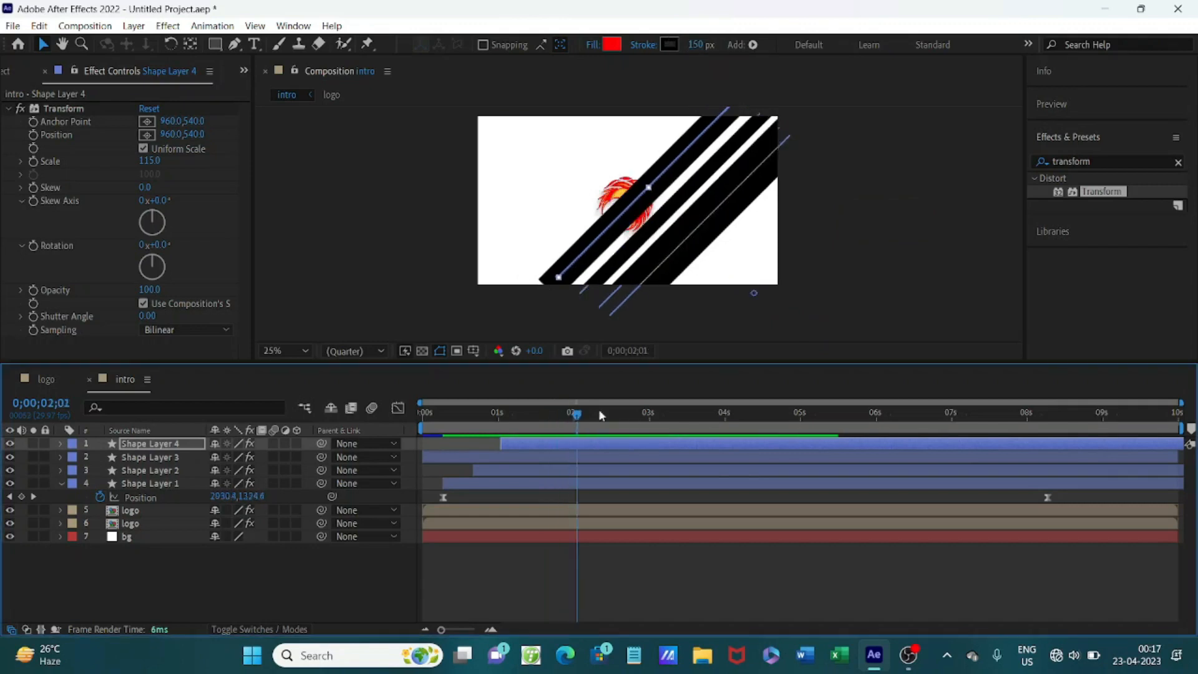
drag(599, 410, 525, 401)
drag(642, 415, 533, 432)
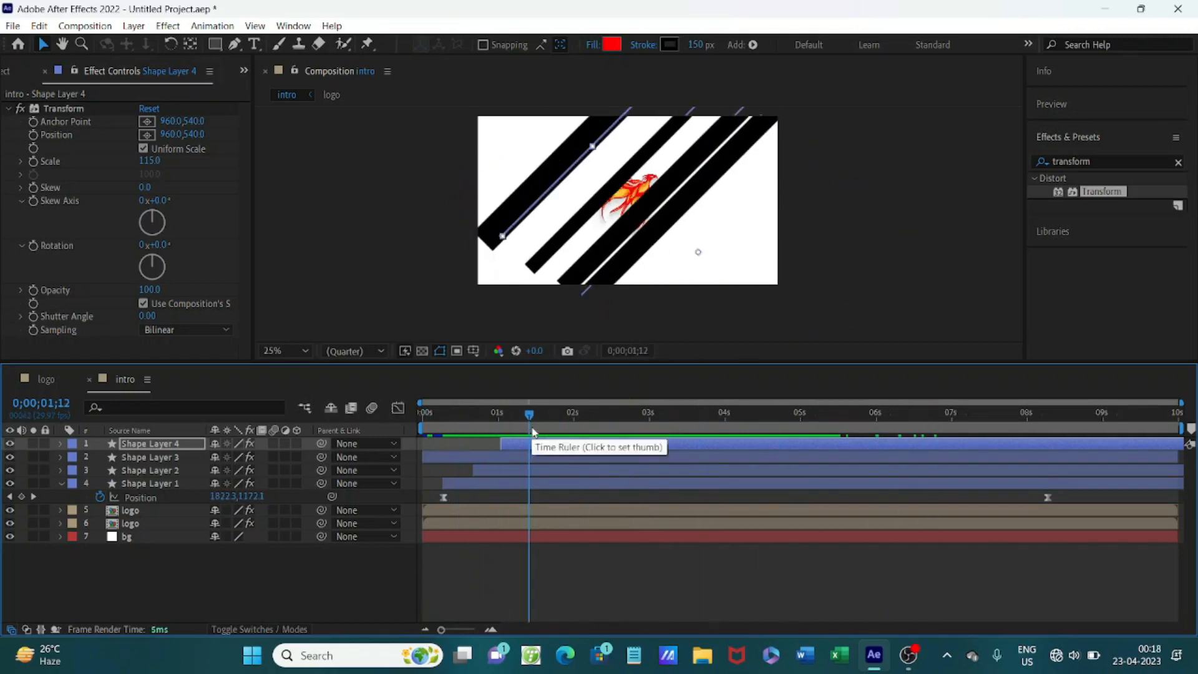
Turn Shape Layers 1 to 4 into adjustment layers and preview the animation.
key(F4)
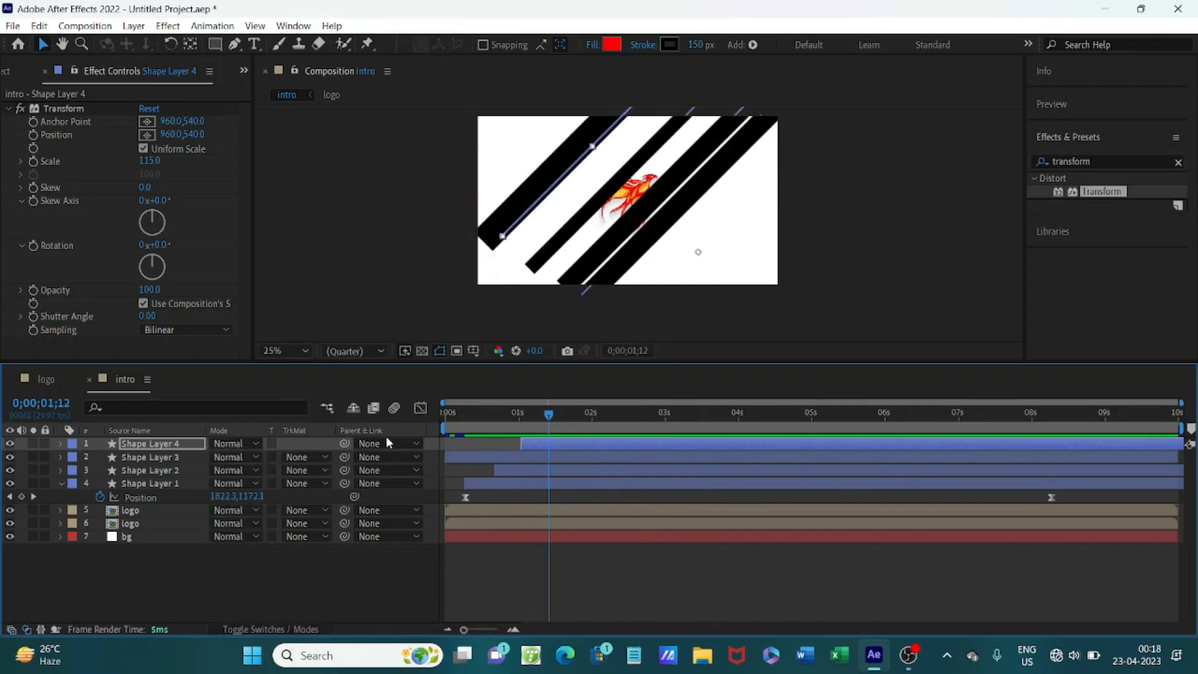
key(F4)
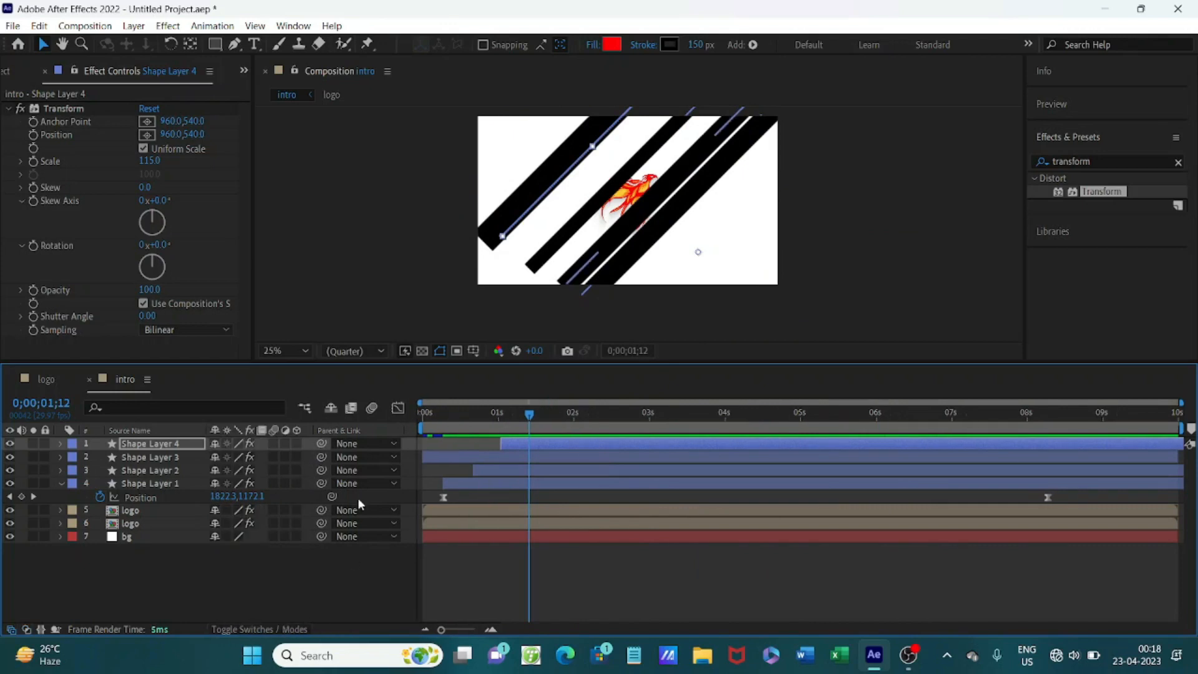
drag(284, 447, 284, 482)
key(space)
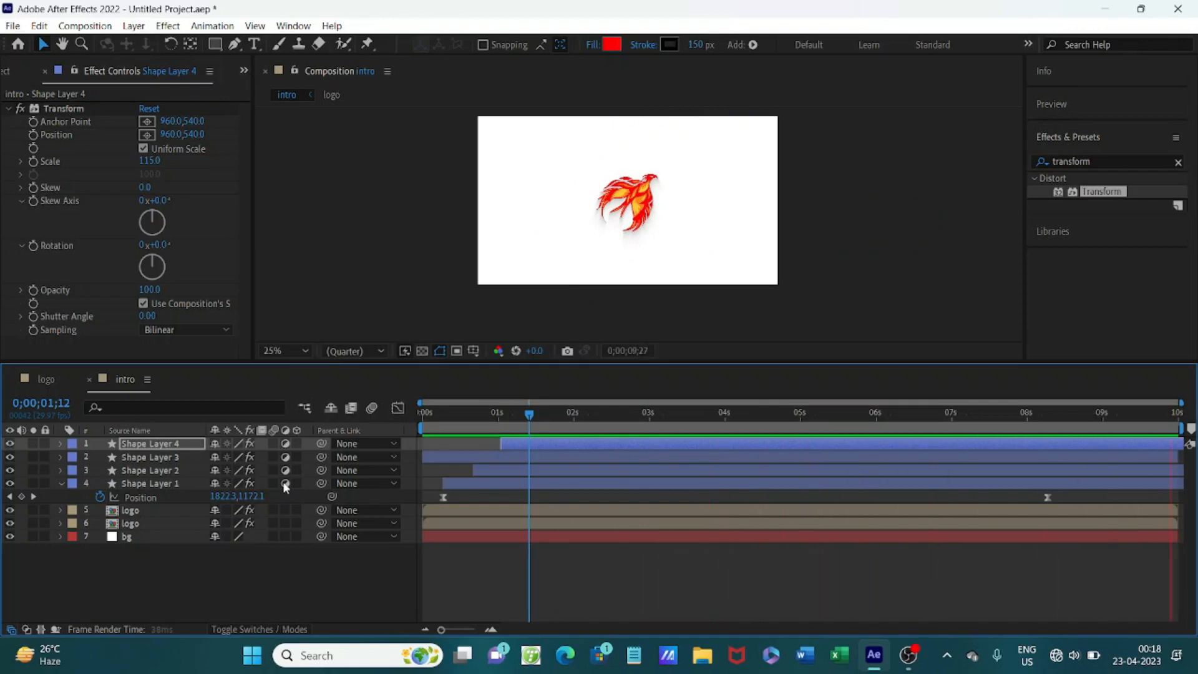
key(space)
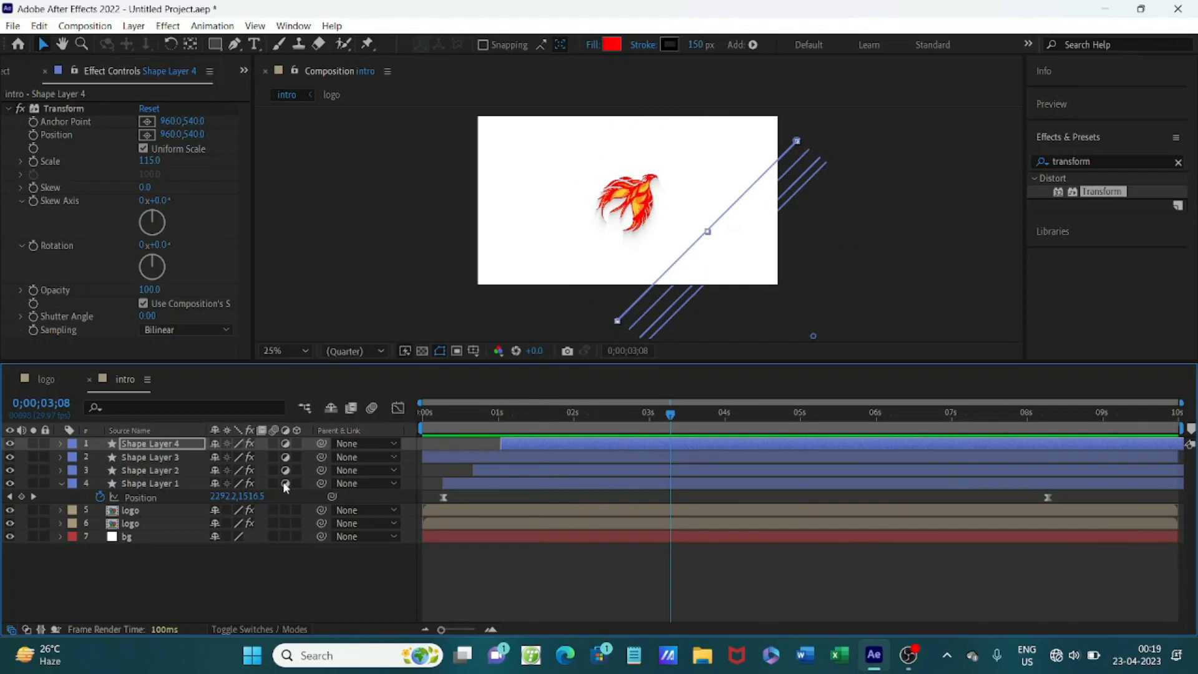
Make both logo layers 3D and add a two-node 35mm camera directly above them in the layer stack.
click(296, 510)
click(297, 522)
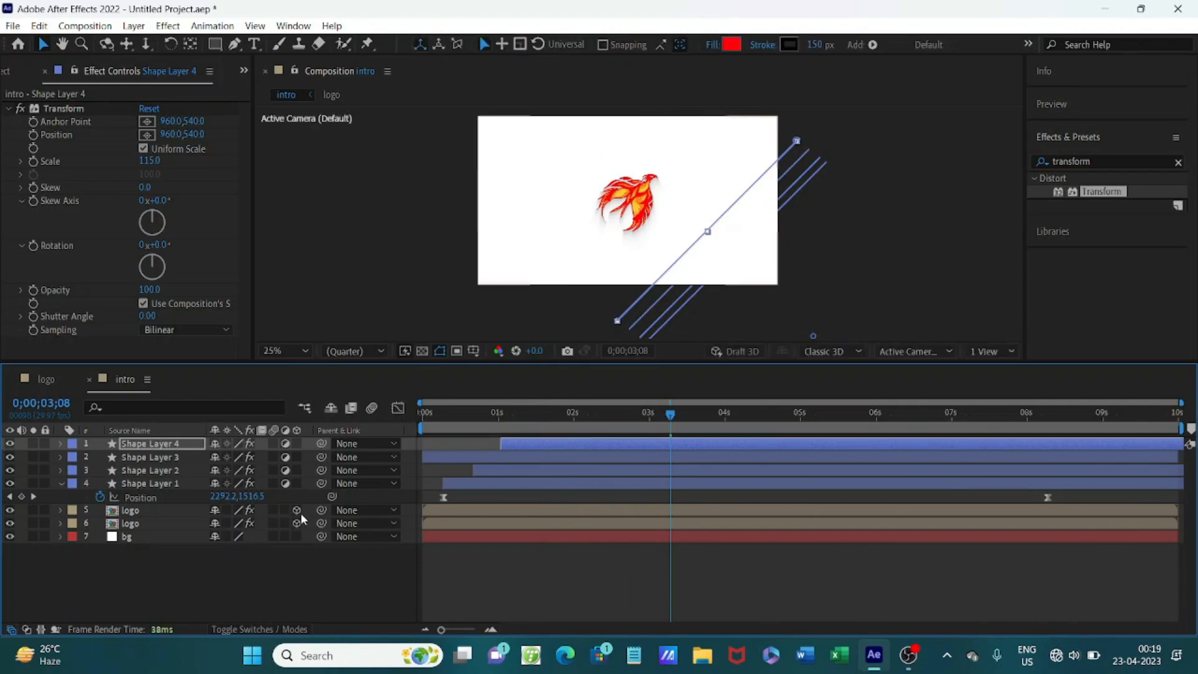
right_click(296, 573)
mouse_move(335, 383)
click(527, 452)
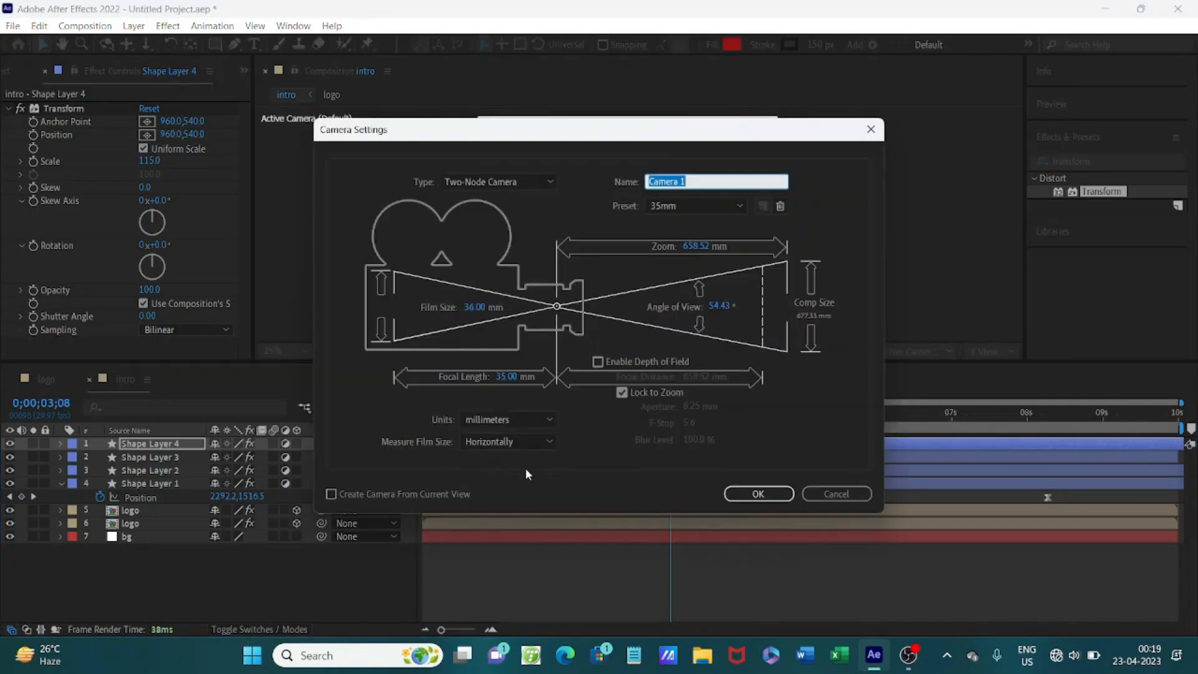
click(757, 493)
drag(176, 447, 163, 507)
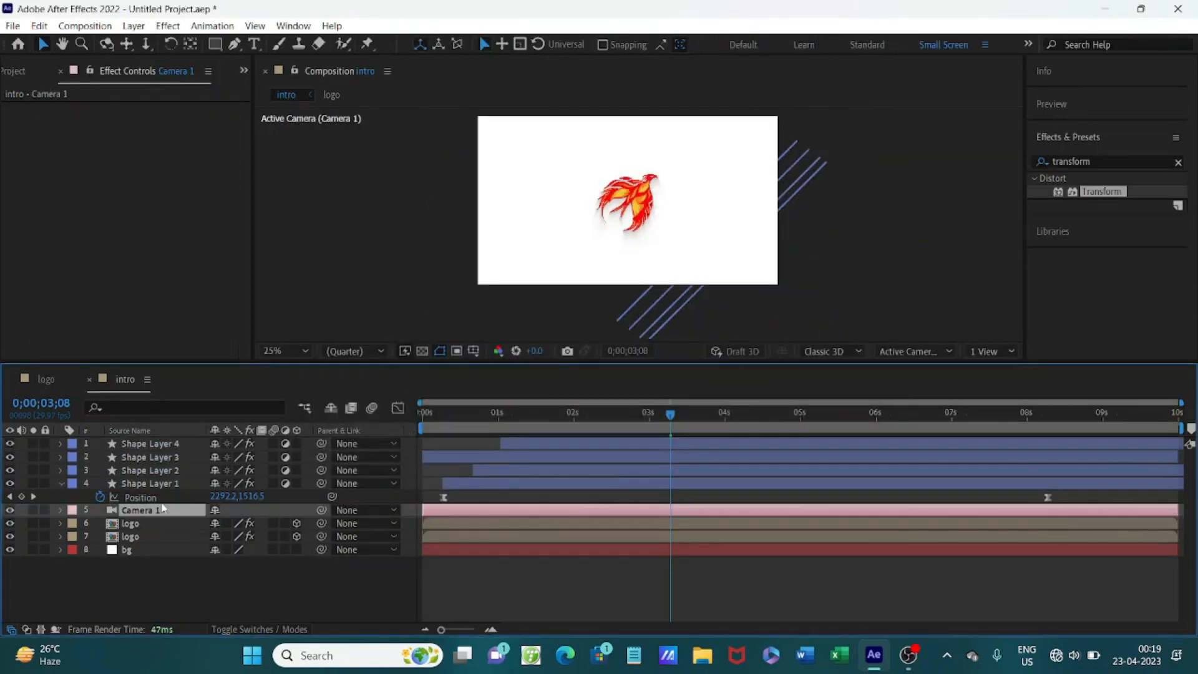
Add a Position keyframe to Camera 1 at the start of the composition.
click(60, 482)
key(p)
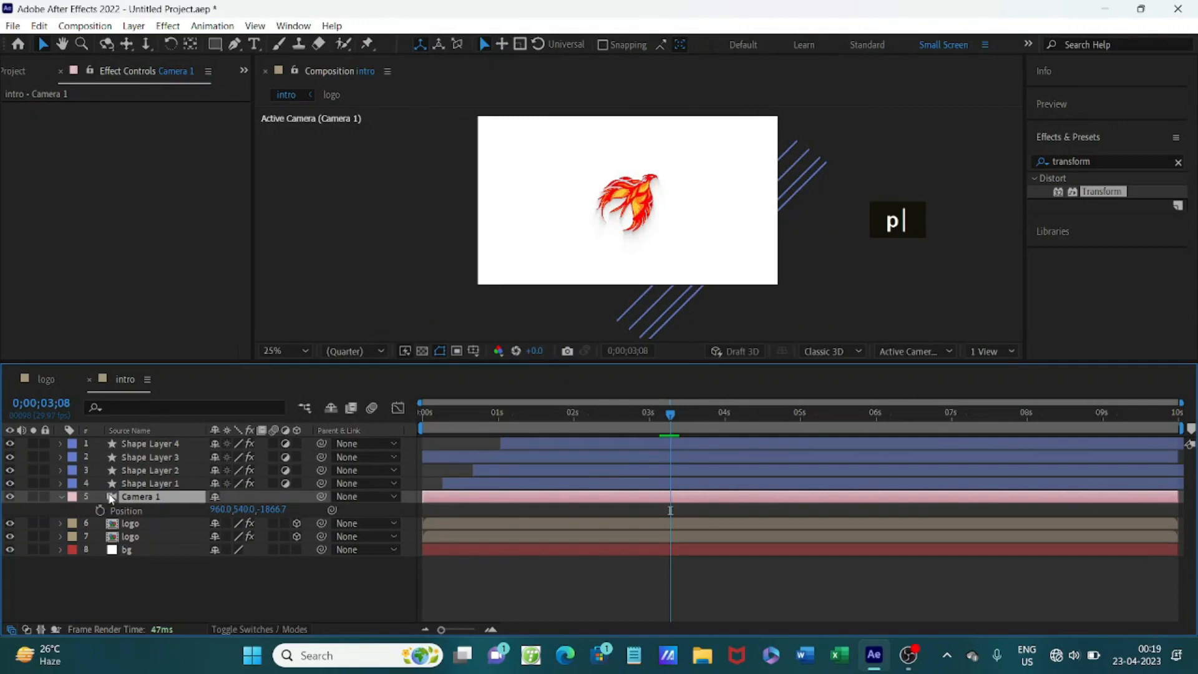
drag(666, 413, 394, 414)
click(100, 509)
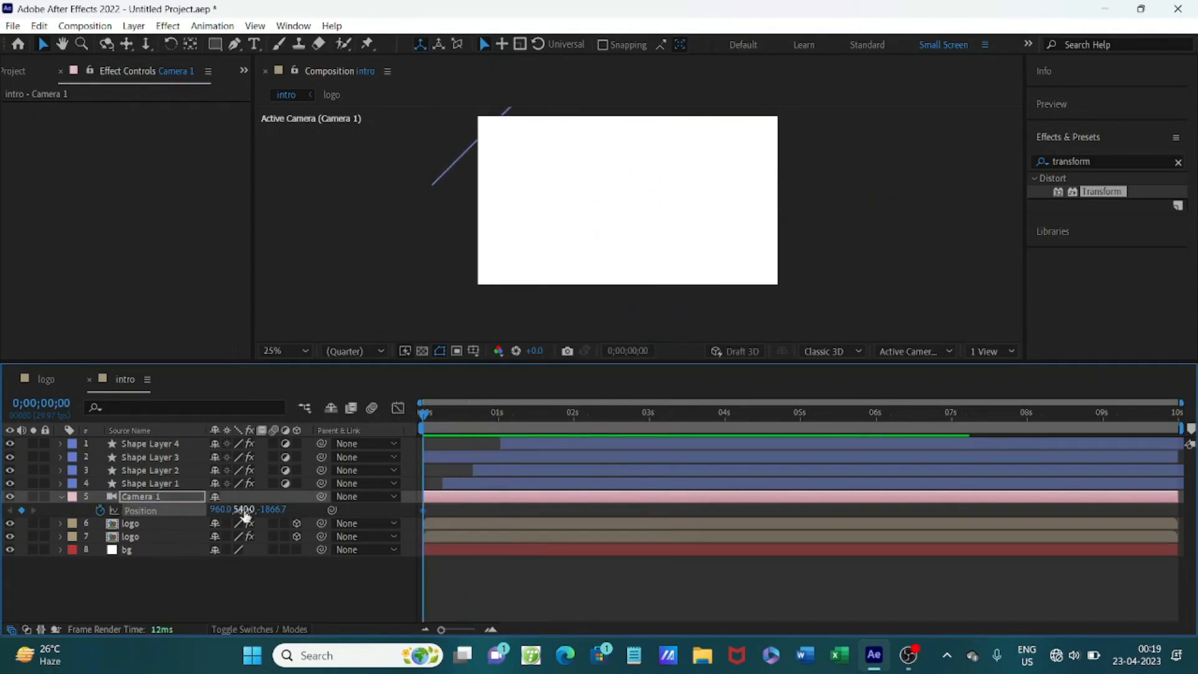
Keyframe Camera 1's Z position at -2800 at 0;00;08;01.
drag(423, 413, 1030, 439)
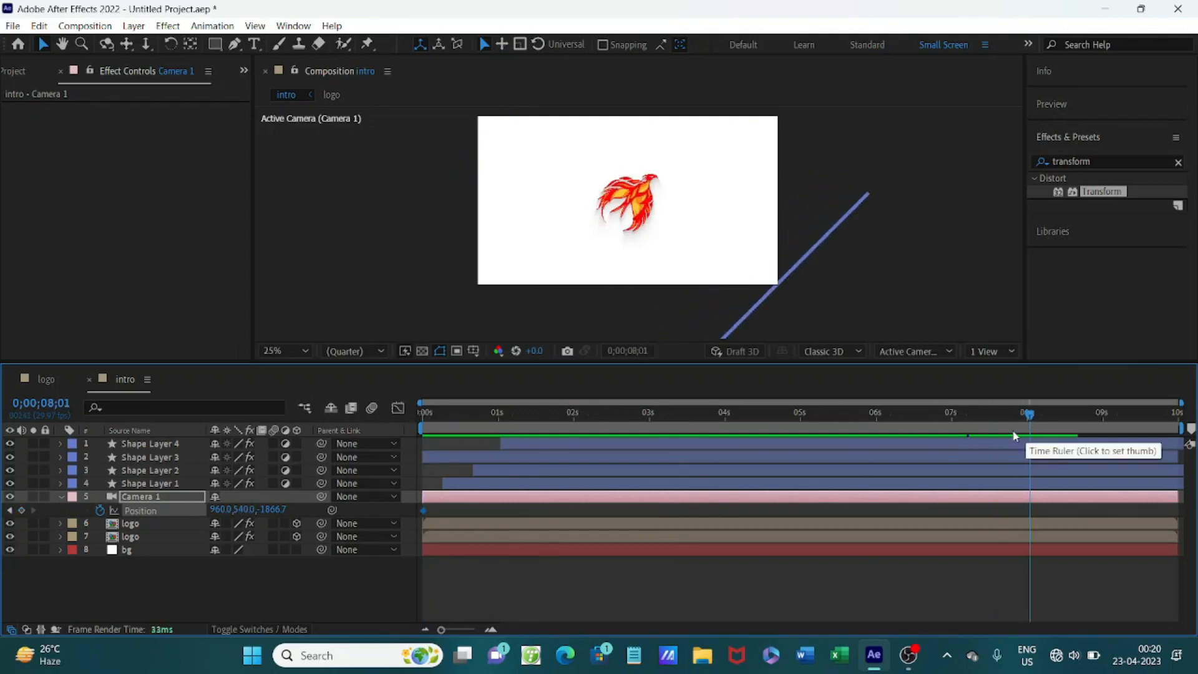
click(273, 509)
text(-2800)
key(Return)
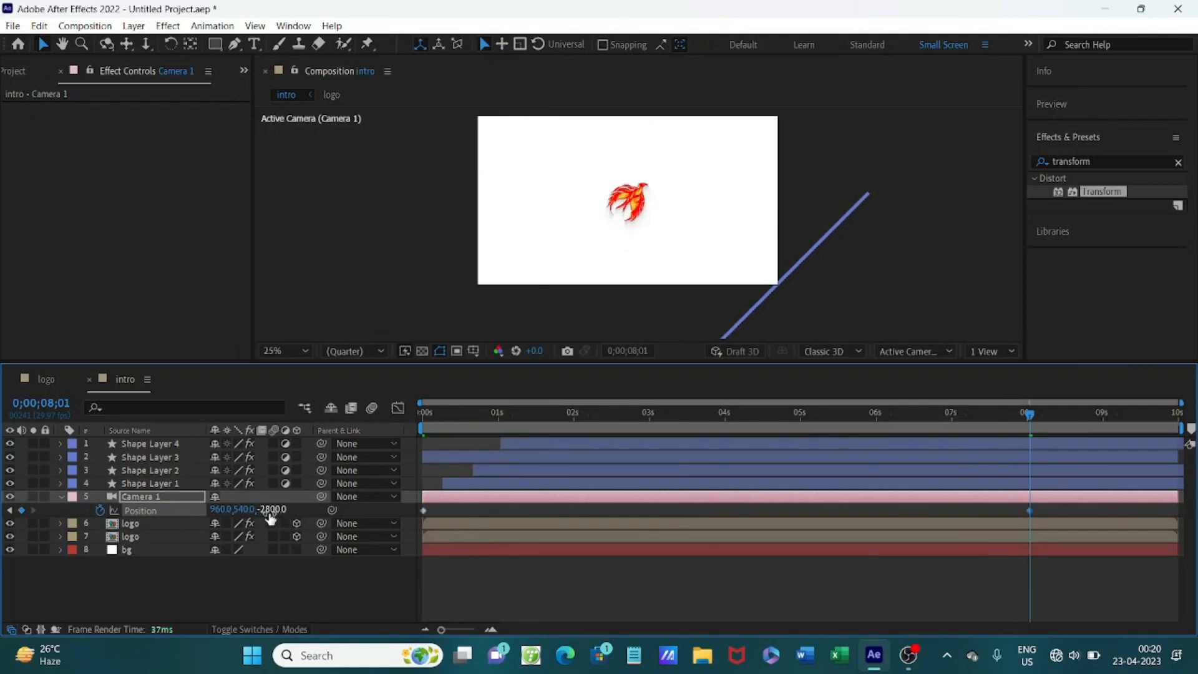
click(60, 497)
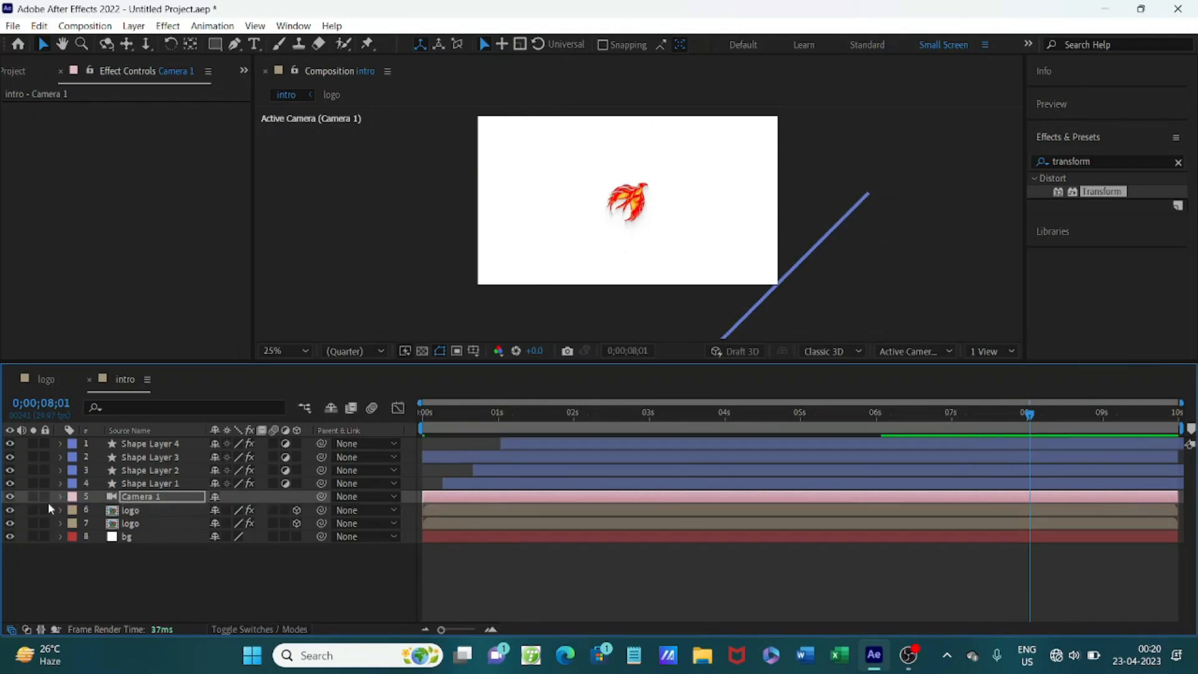
Add flare.mov as the topmost layer of the intro composition and set its blending mode to Screen.
click(15, 71)
drag(51, 217, 158, 445)
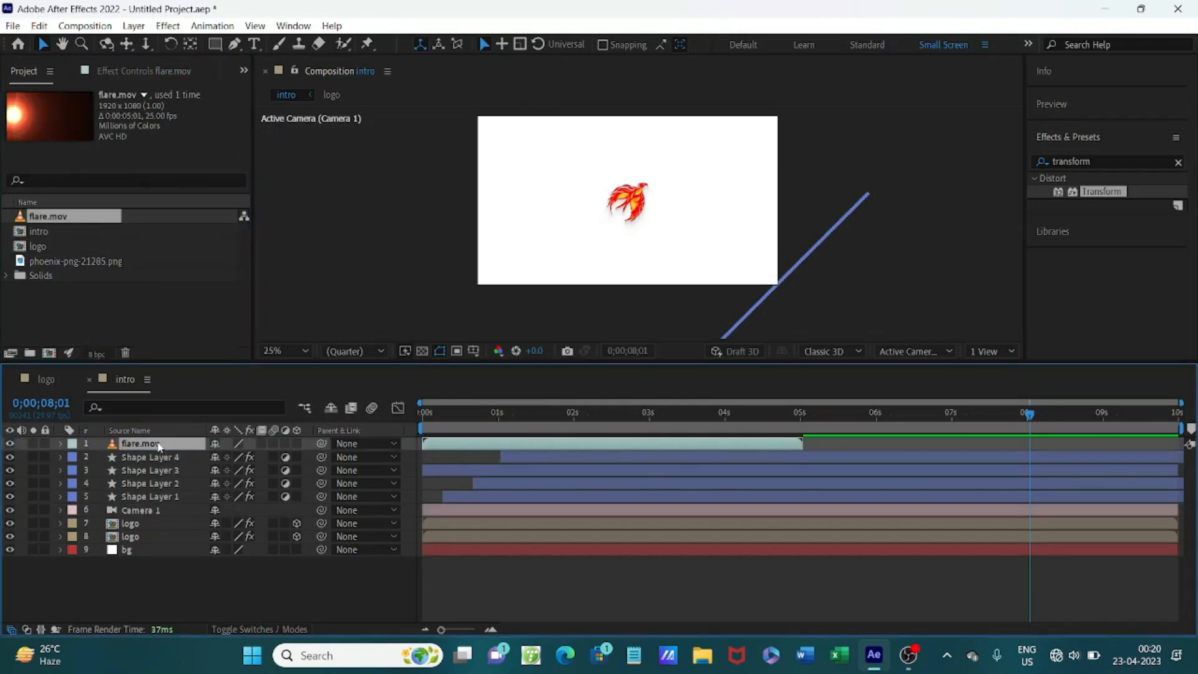
click(250, 628)
click(233, 443)
click(274, 253)
right_click(261, 586)
mouse_move(293, 401)
click(503, 435)
text(frame)
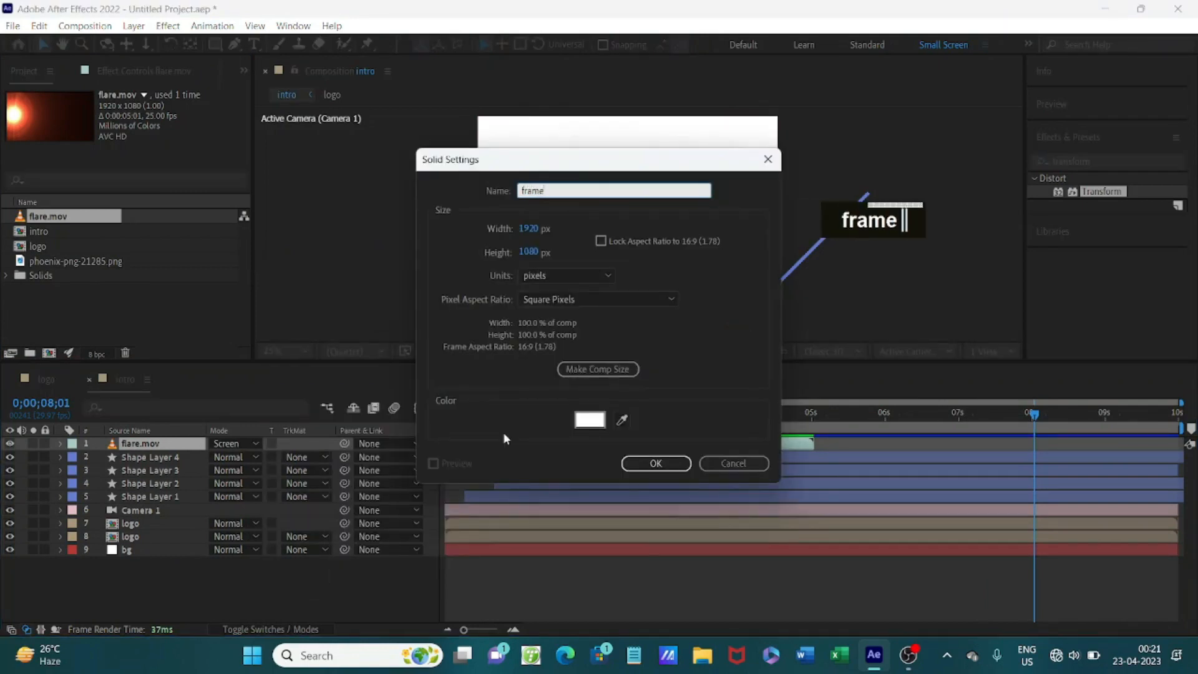
key(Return)
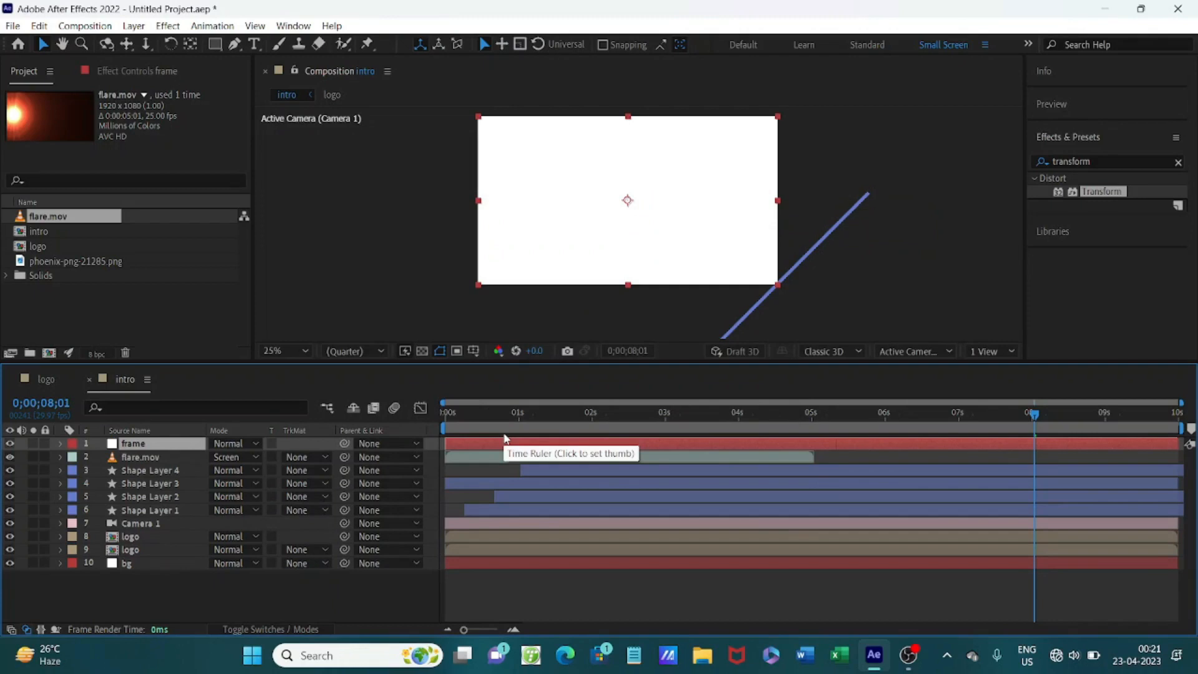
key(ctrl+z)
Create a full-size black solid named "frame" on top of the layer stack.
right_click(239, 577)
mouse_move(307, 393)
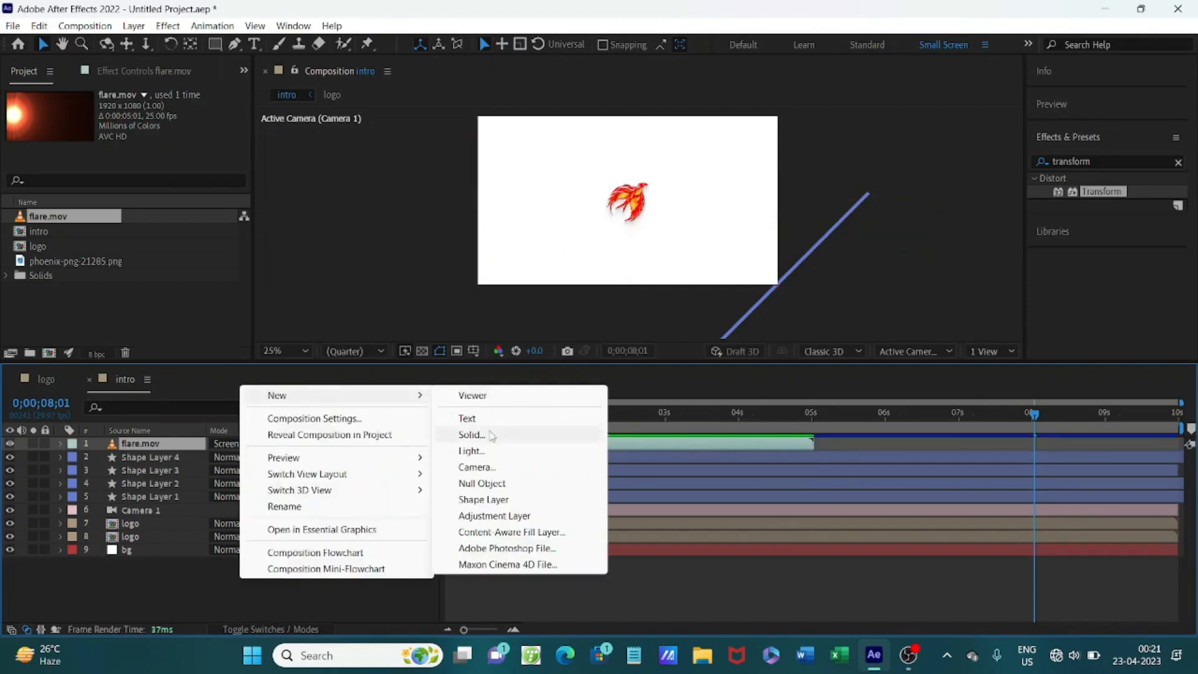
click(489, 434)
text(frame)
click(589, 419)
click(226, 383)
click(557, 188)
click(670, 461)
Draw a rectangular mask on the frame solid, slightly inside its upper and lower edges, and set the mask mode to Subtract.
key(q)
mouse_move(462, 120)
mouse_down()
mouse_move(593, 169)
mouse_move(787, 277)
mouse_up()
key(Down)
key(Up)
click(249, 472)
click(256, 519)
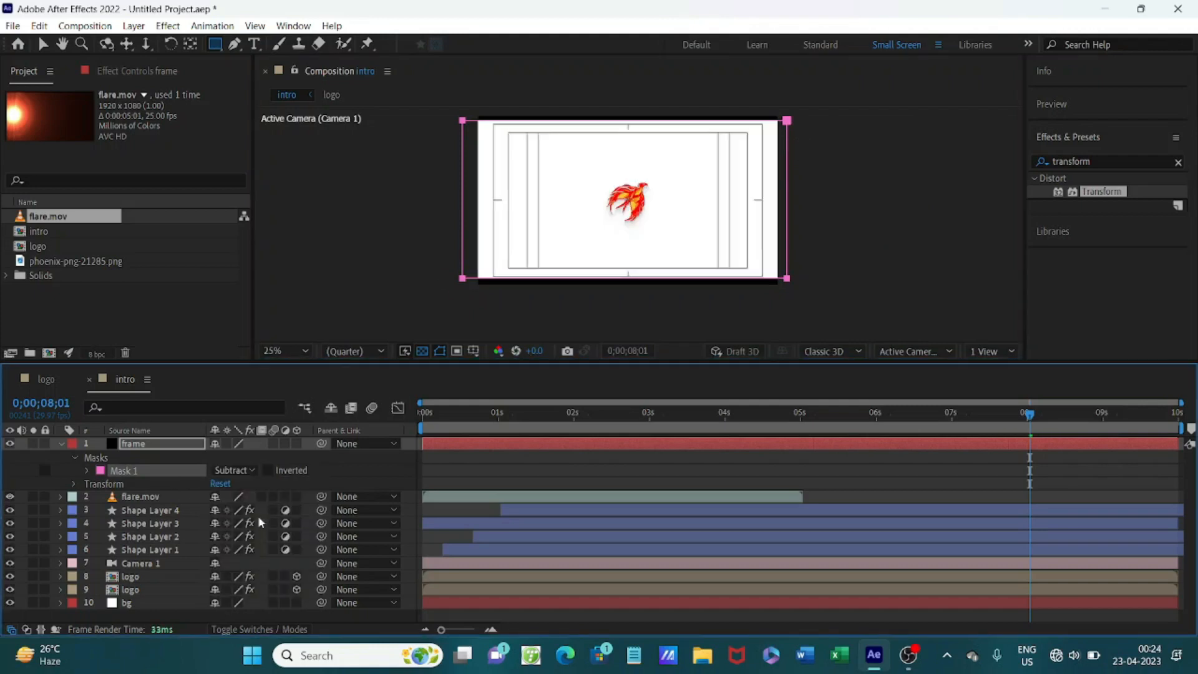
Hide the title/action safe guides in the composition view and preview the finished intro.
click(422, 351)
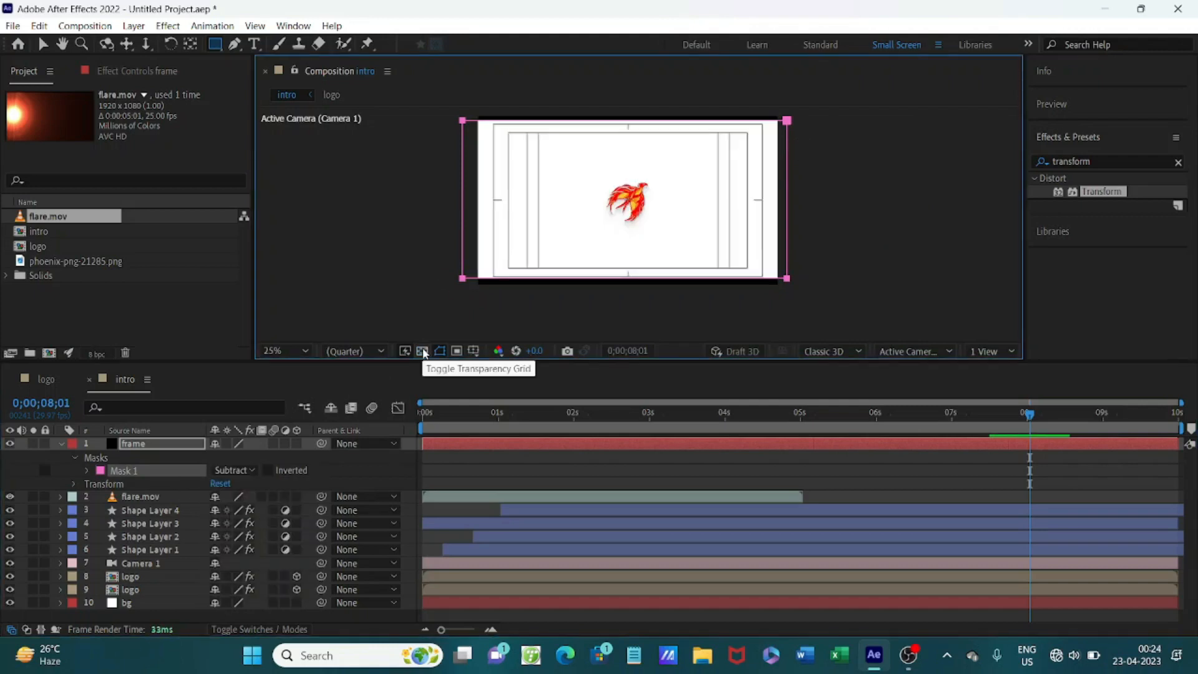
click(422, 351)
click(489, 369)
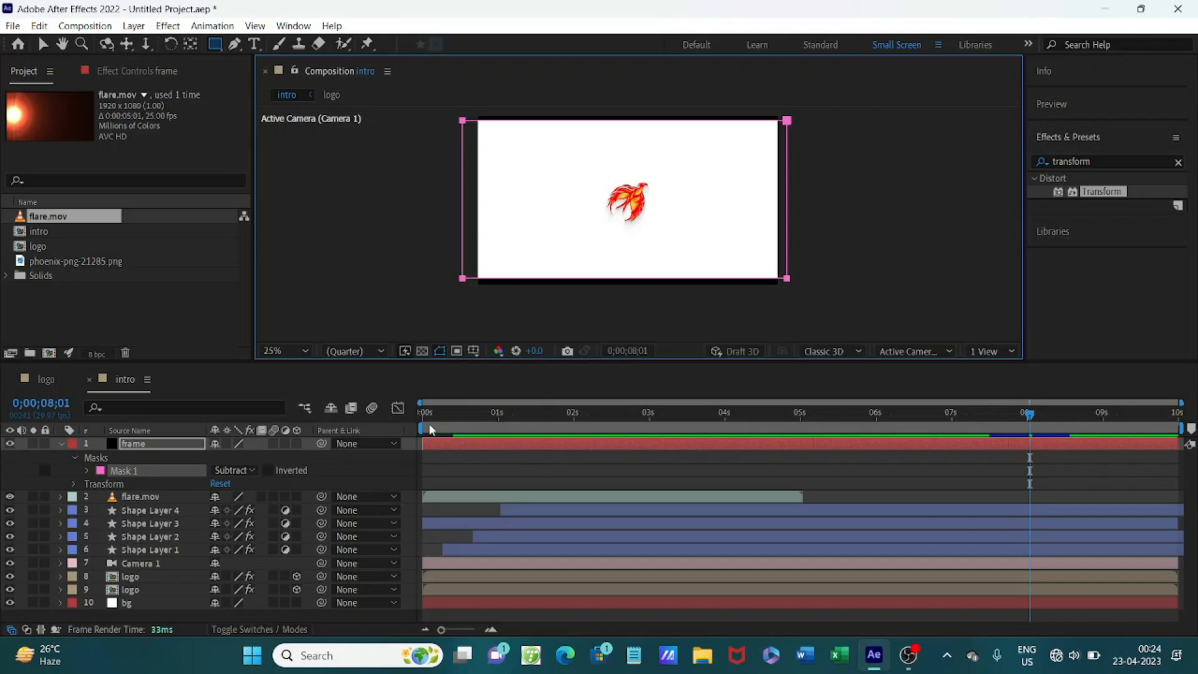
key(space)
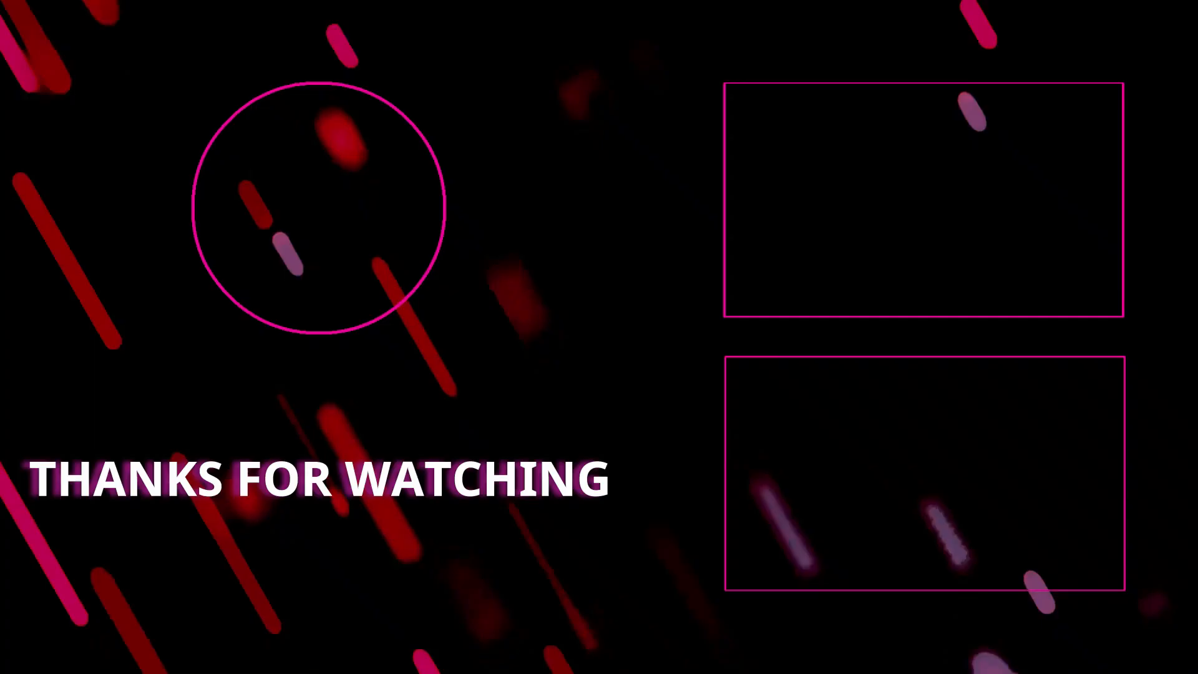